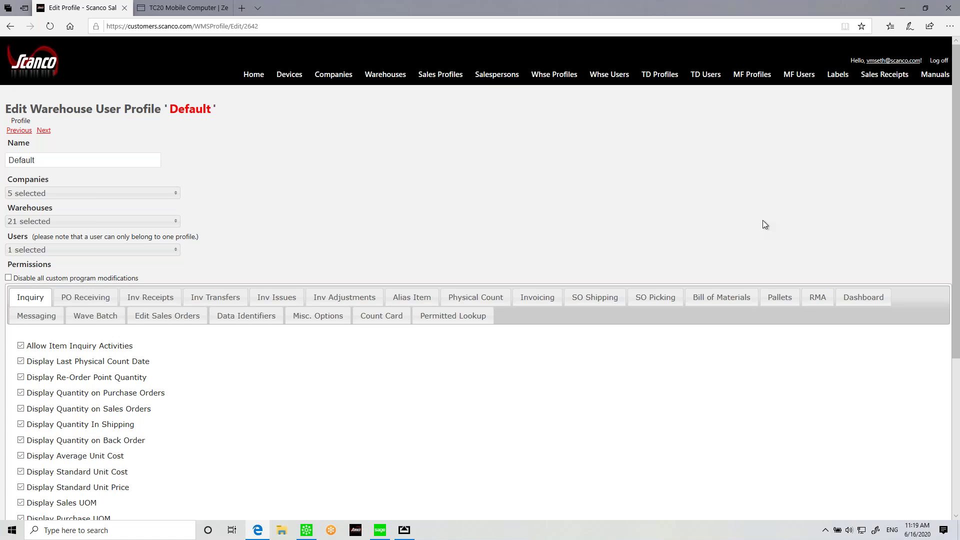
Step: Review the profile's PO Receiving permissions and the Zebra TC20 product page, then minimise Edge
scroll(553, 270, "down", 3)
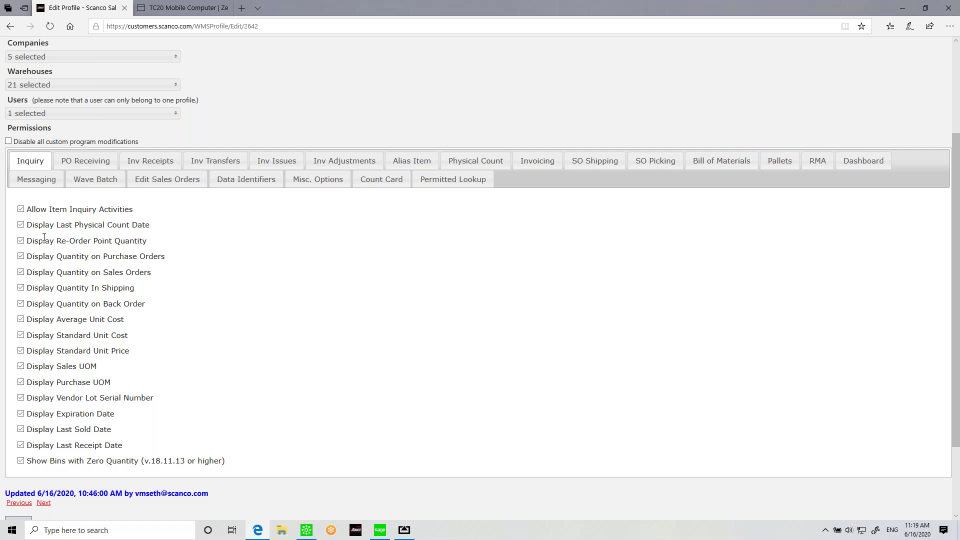
left_click(75, 169)
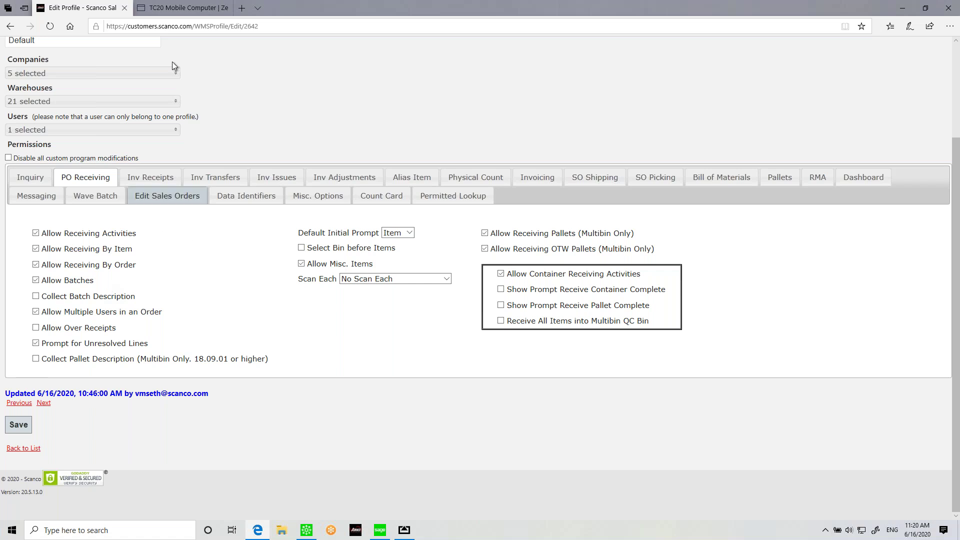
left_click(182, 8)
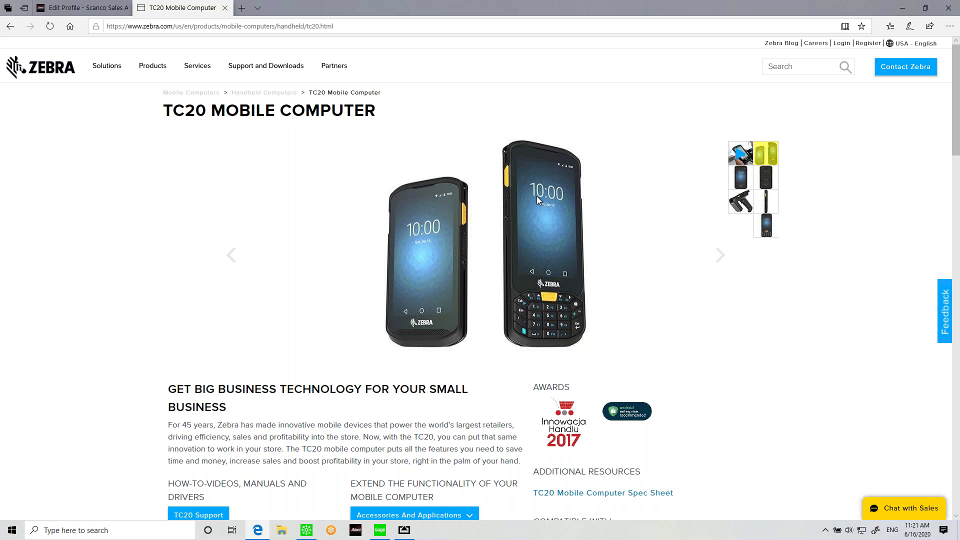
left_click(902, 7)
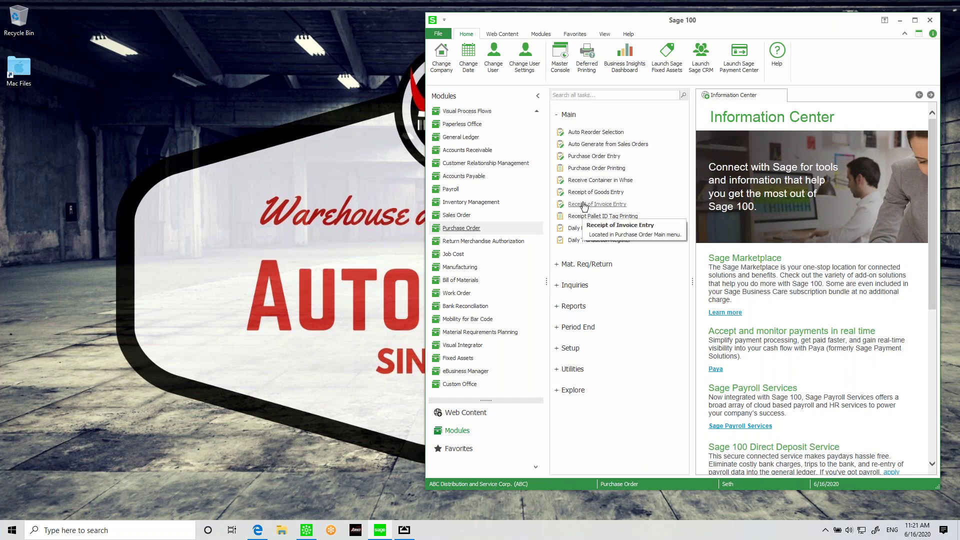
Step: Bring up the AirServer Warehouse 100 phone mirror, then move and resize it beside Sage 100
left_click(404, 530)
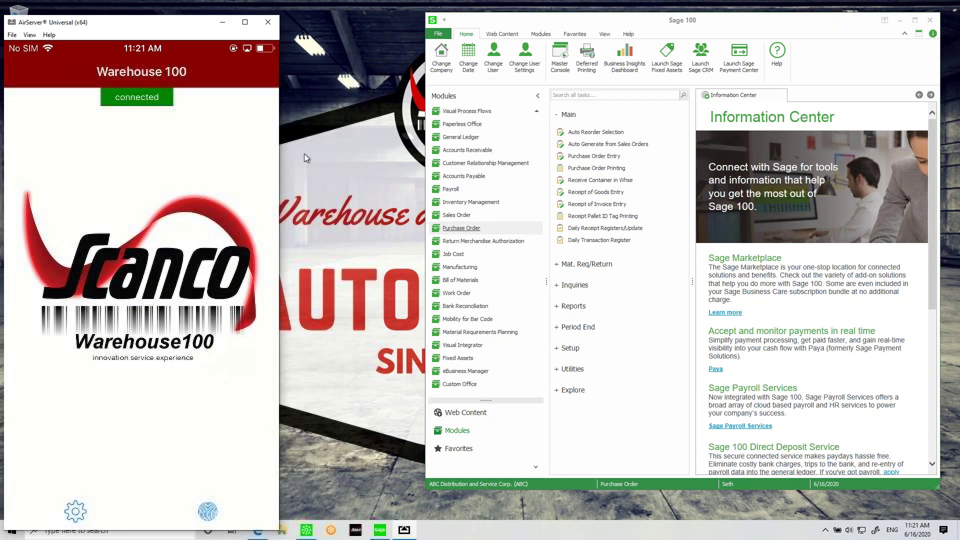
left_click_drag(173, 26, 209, 23)
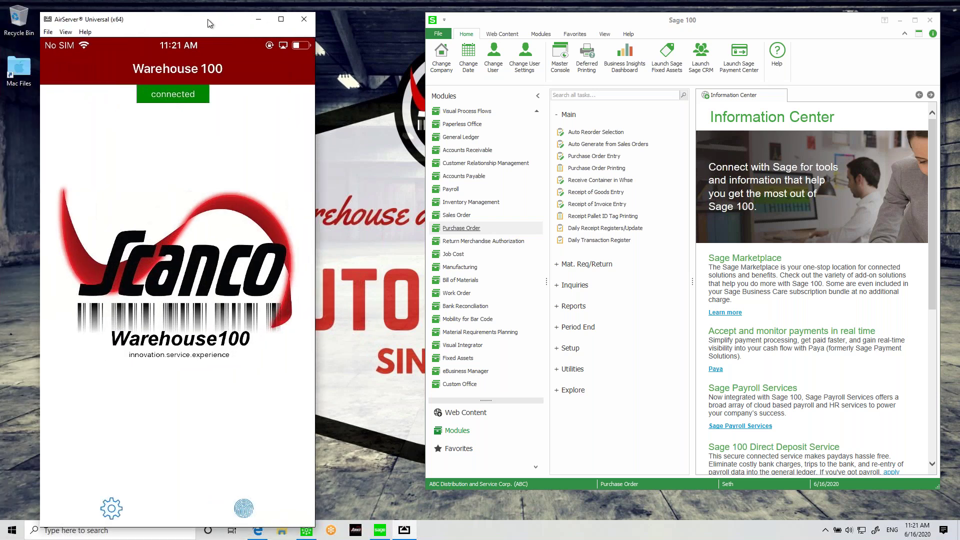
left_click_drag(41, 13, 126, 64)
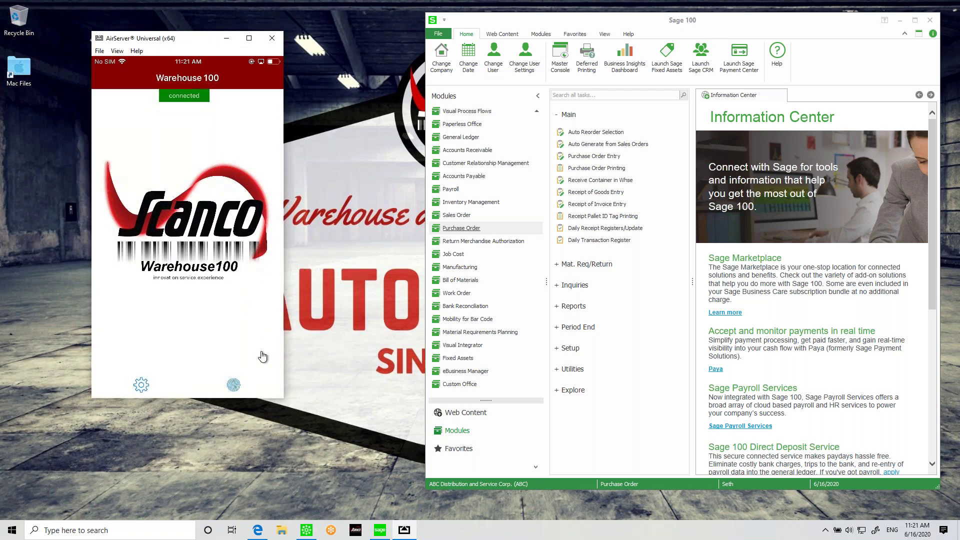
left_click_drag(283, 398, 303, 413)
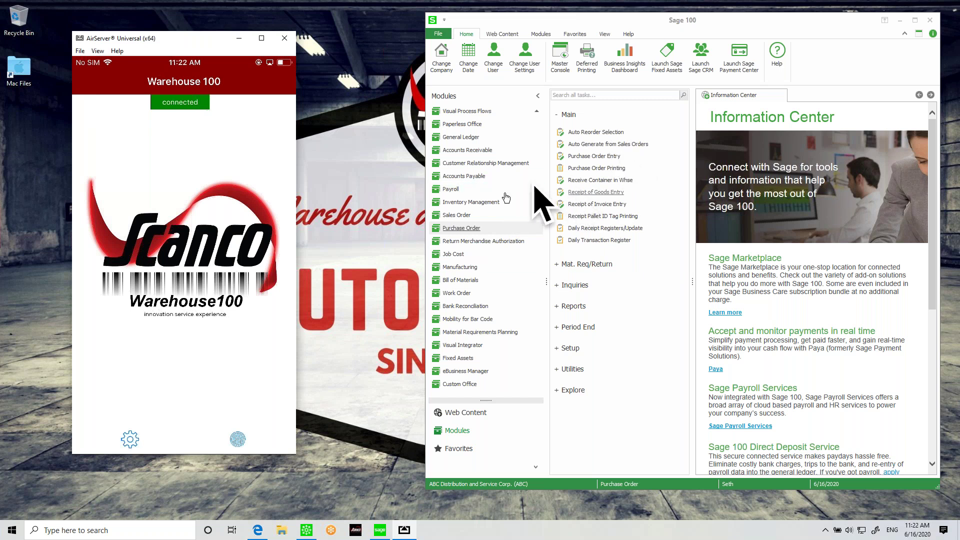
Step: Start a new purchase order with the next number for vendor 01-AIRWAY
left_click(594, 156)
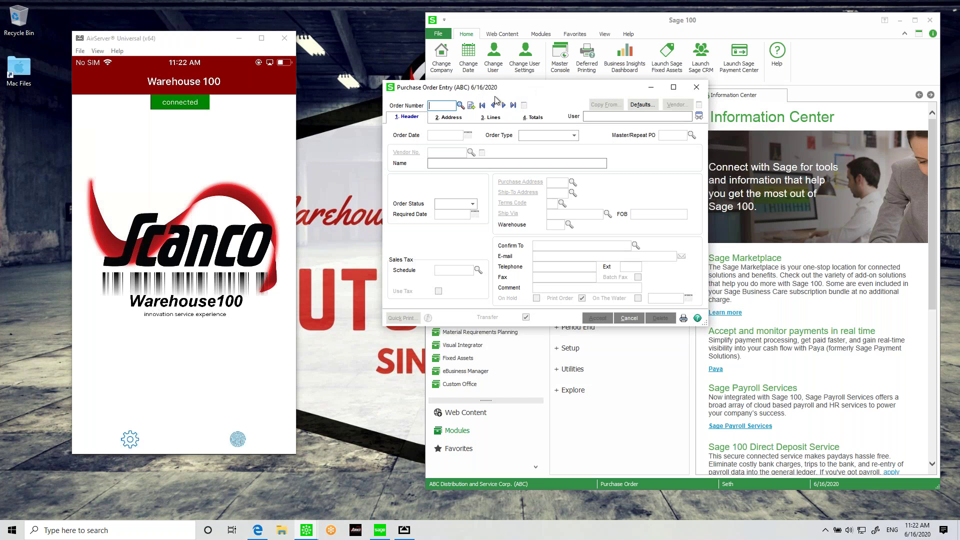
left_click(471, 105)
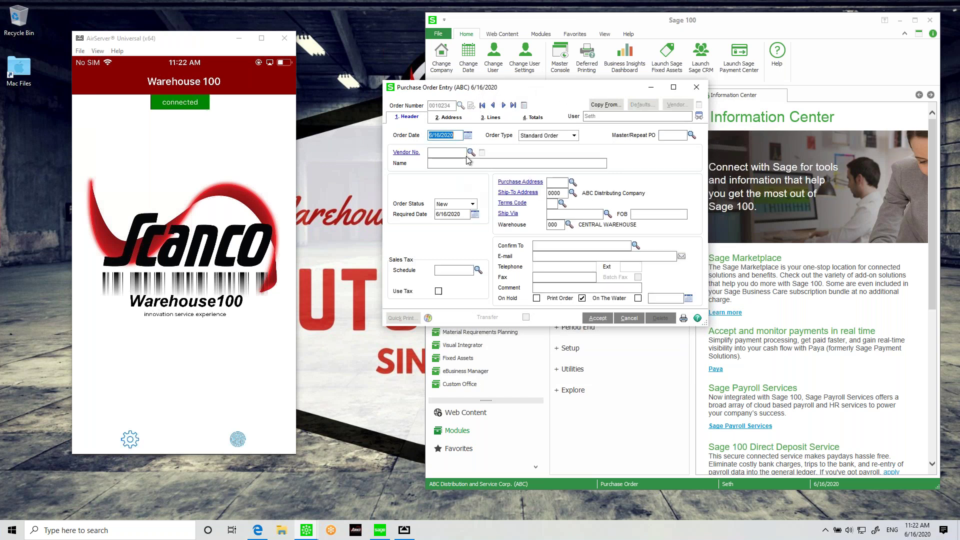
left_click(471, 152)
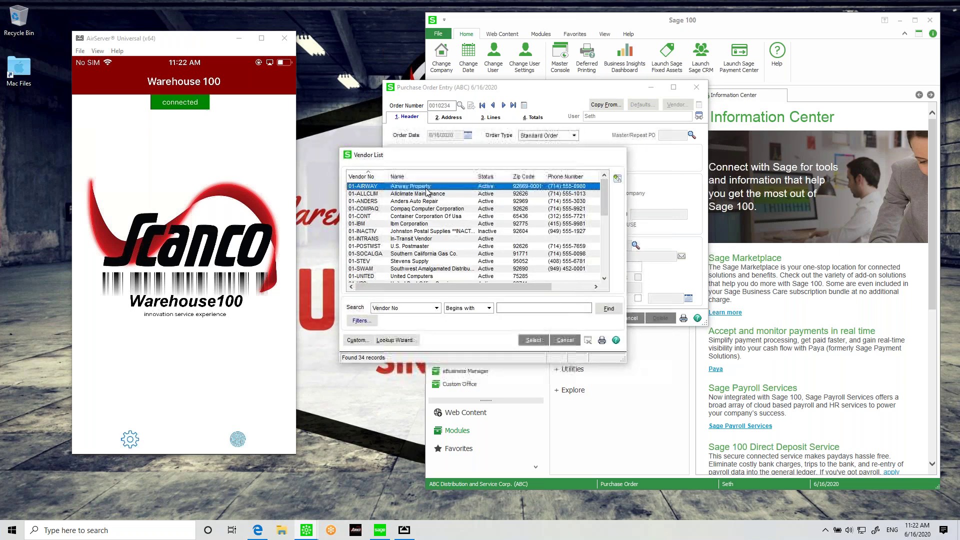
double_click(427, 190)
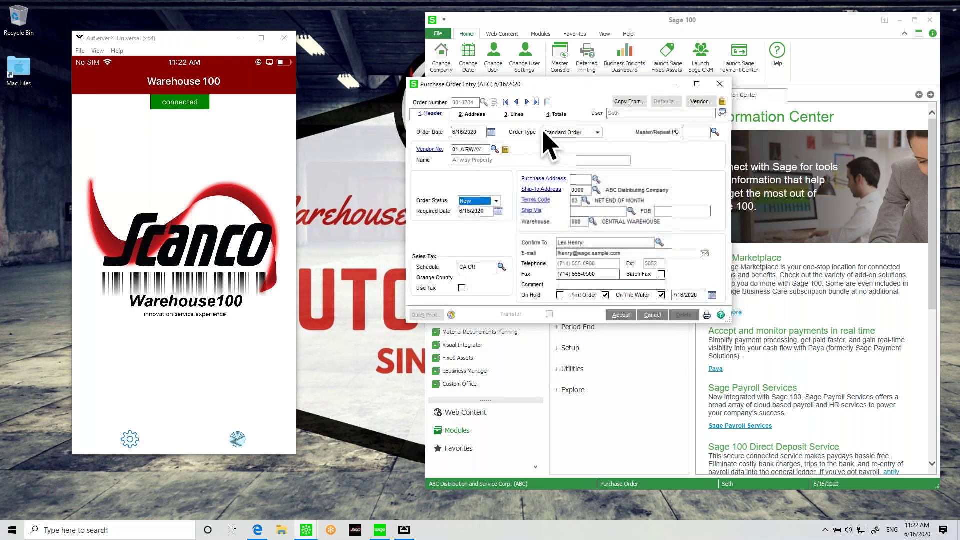
Step: Add lines for item 8971 qty 19 and item 6655 qty 10, then accept the order
left_click(509, 118)
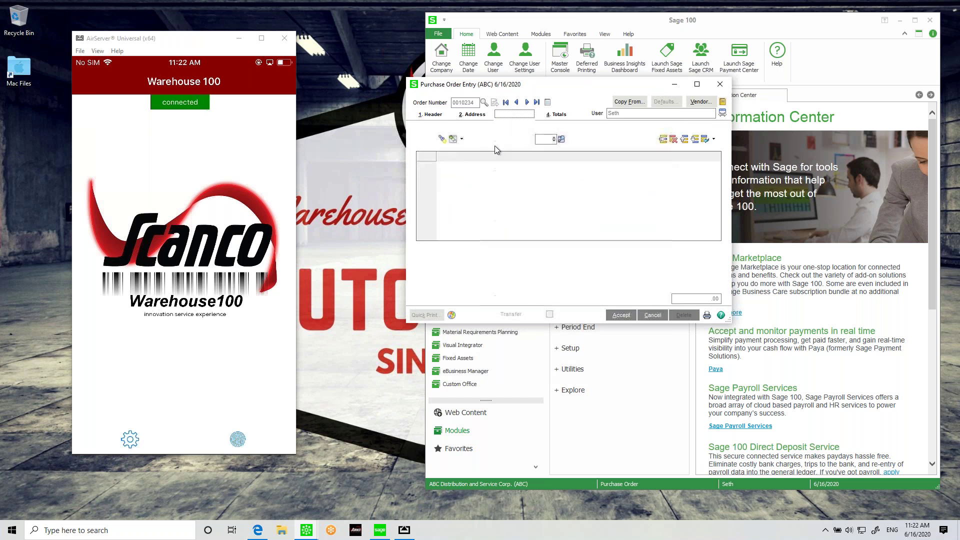
type("8971")
key("Tab")
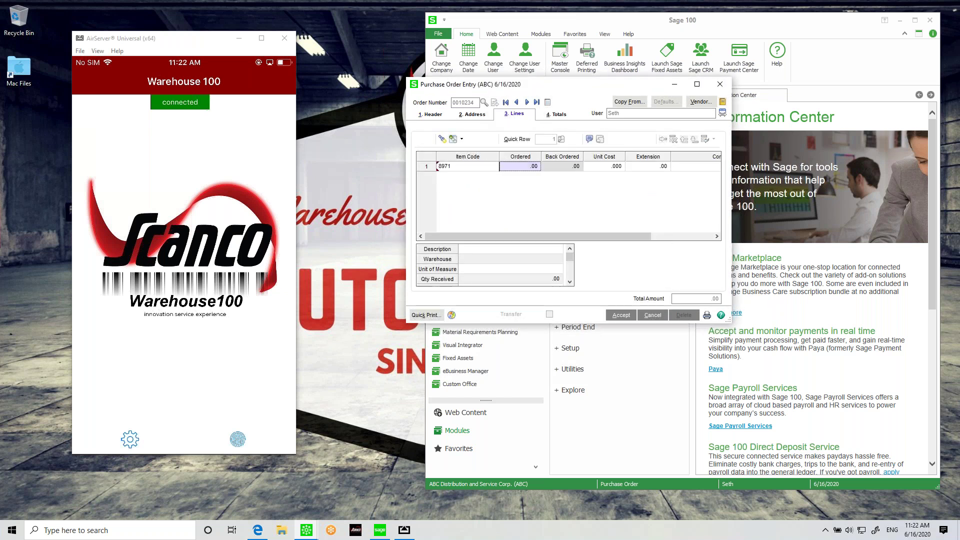
type("19")
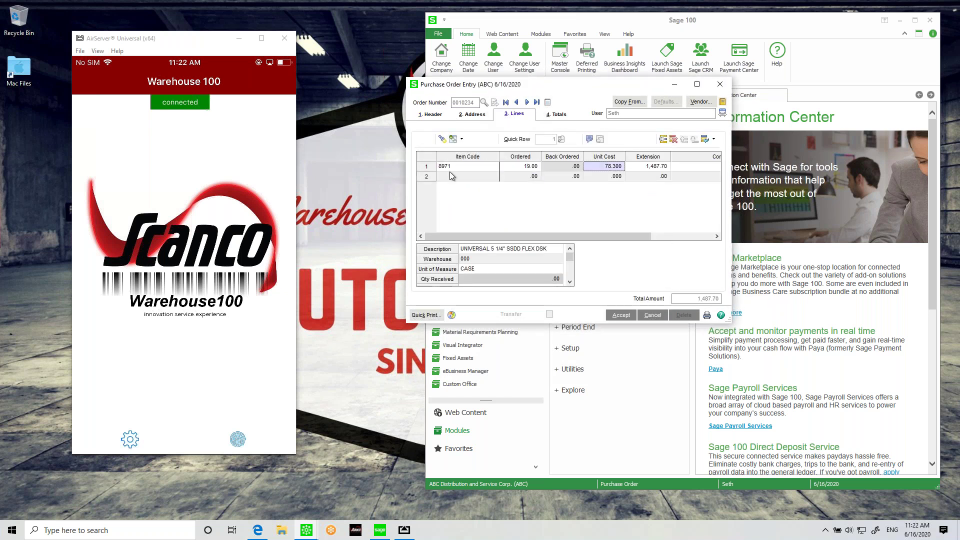
left_click(472, 177)
type("6655")
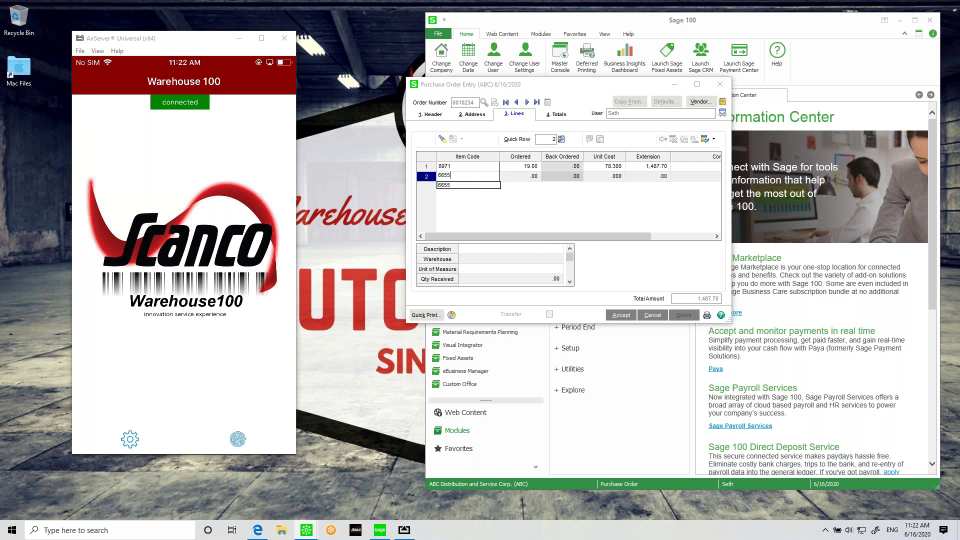
type("1")
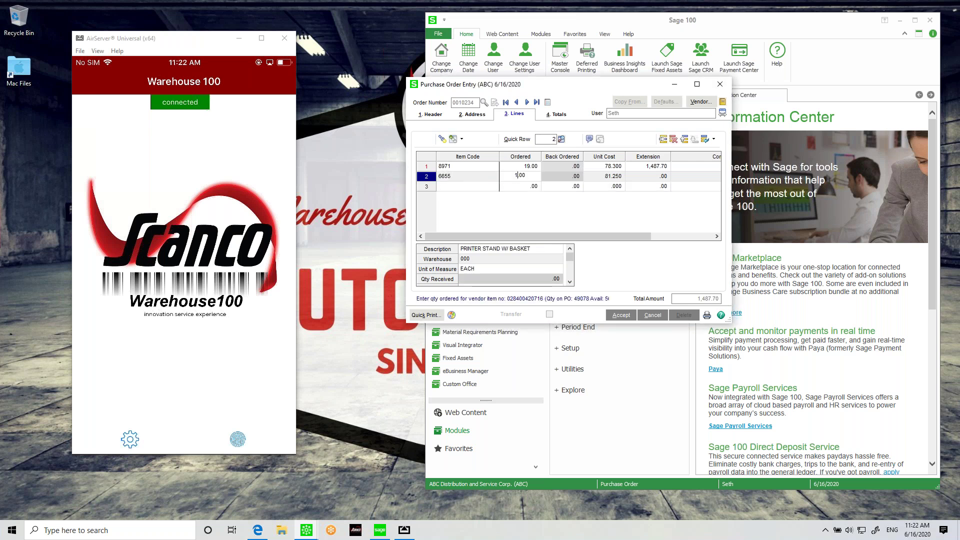
type("0")
key("Tab")
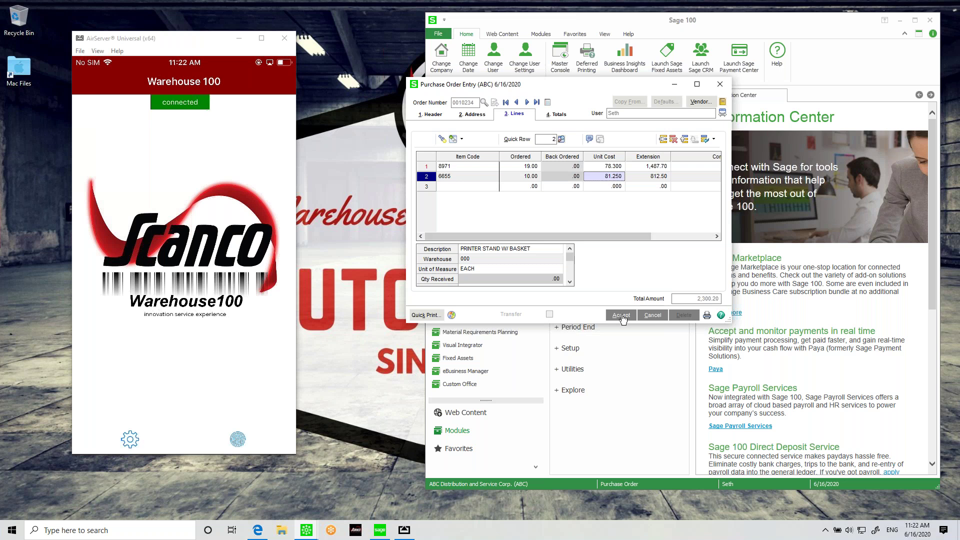
left_click(621, 316)
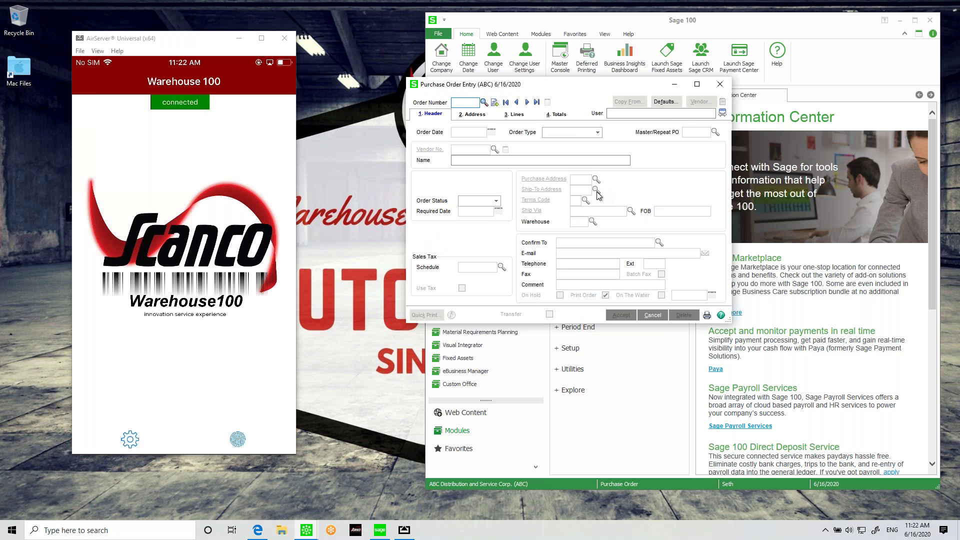
Step: Create order 0010235 for vendor 01-AIRWAY, flagged On The Water, and go to its lines
left_click(503, 100)
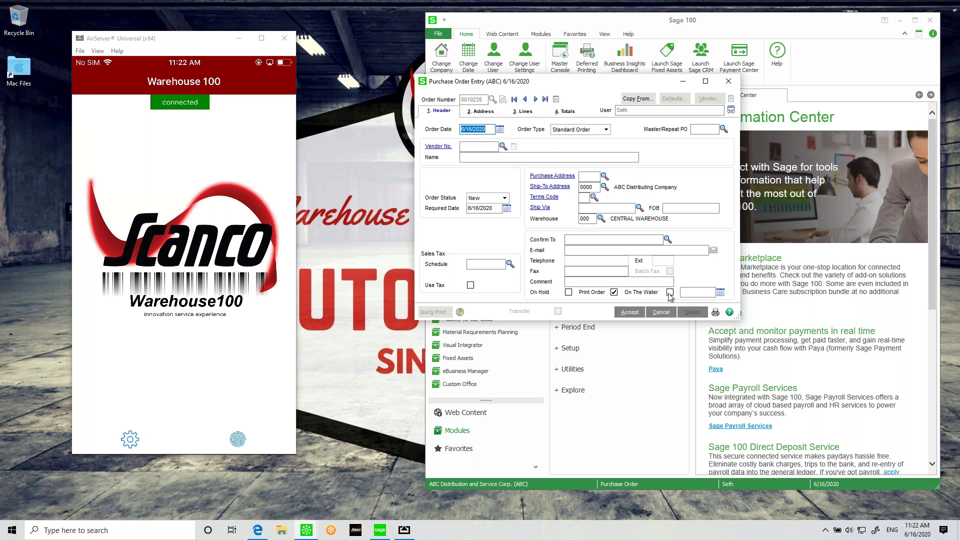
left_click(670, 293)
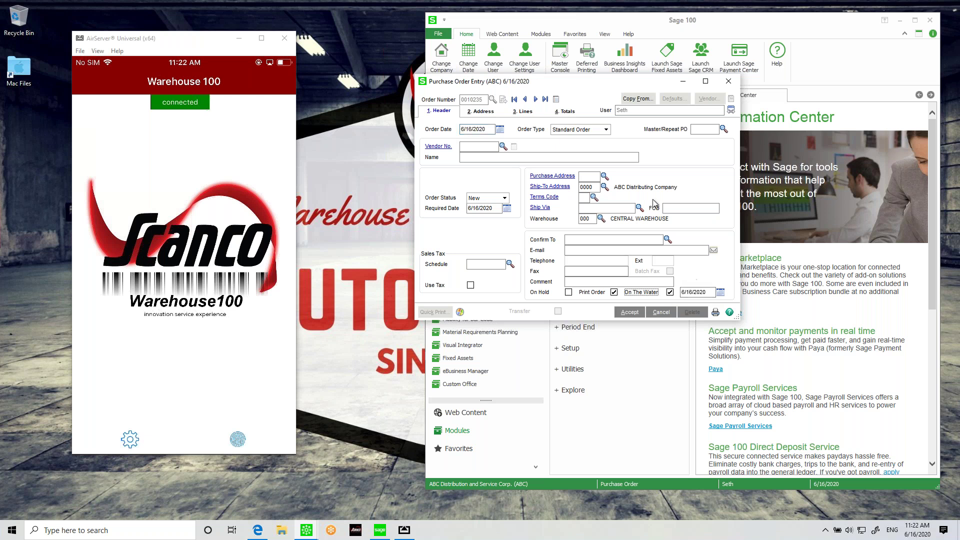
left_click(503, 146)
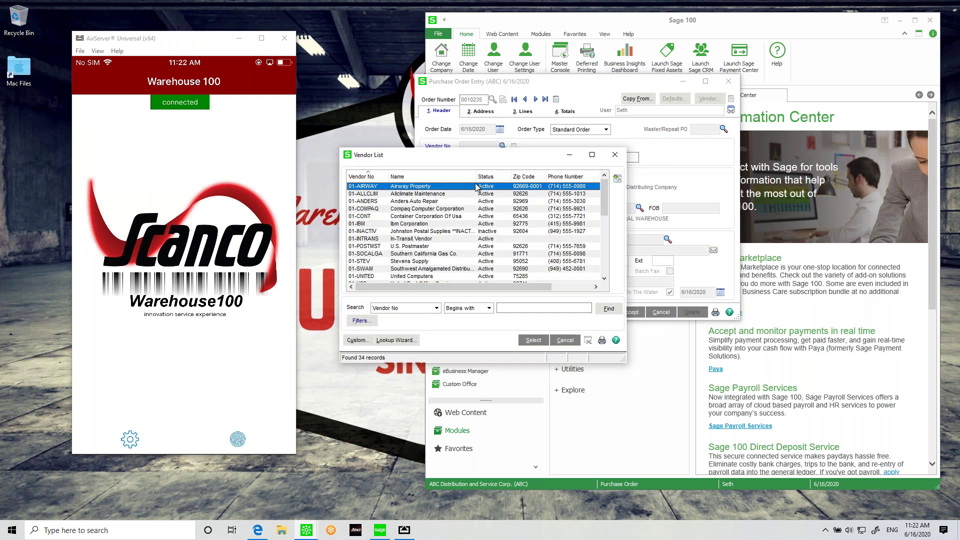
double_click(475, 186)
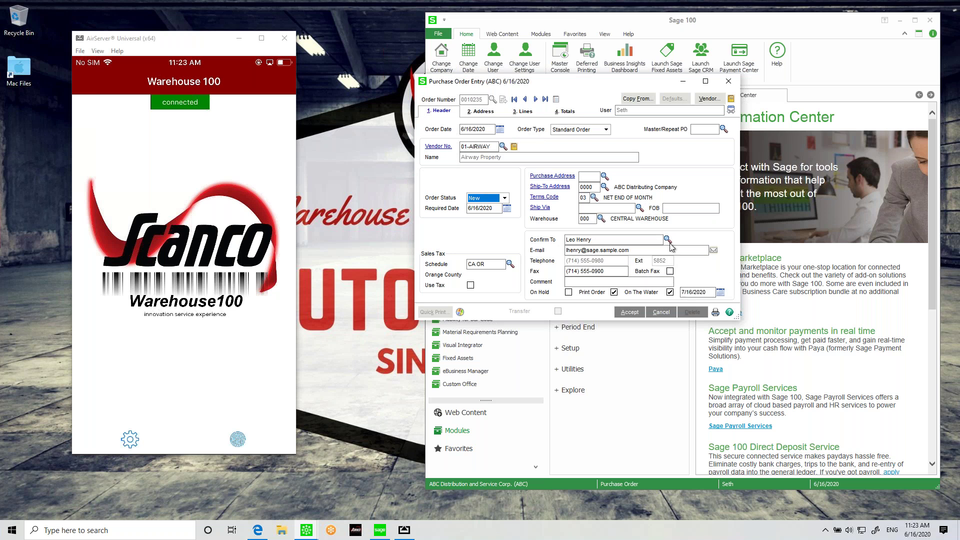
left_click(633, 314)
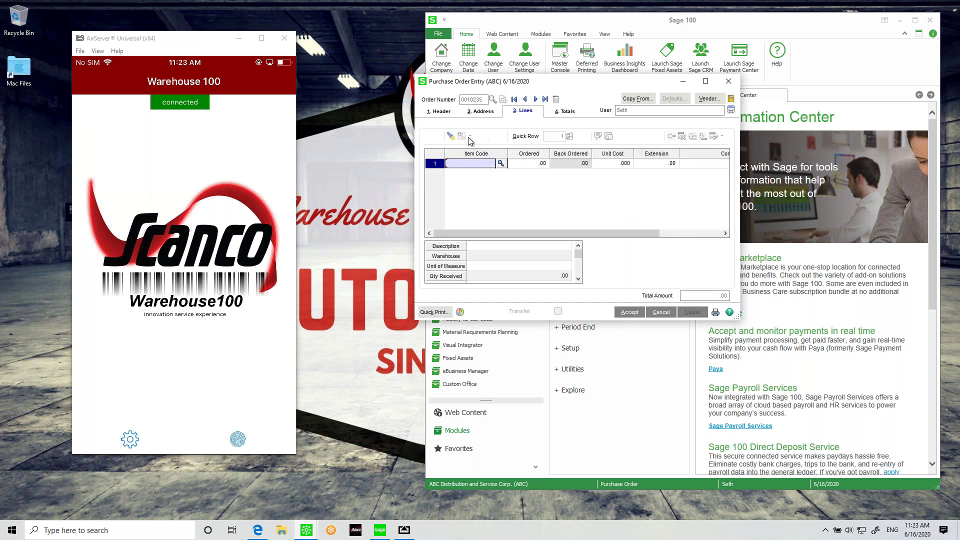
Step: Set line 1 to item 6655 PRINTER STAND W/ BASKET with 10 ordered, replacing 8971
type("8971")
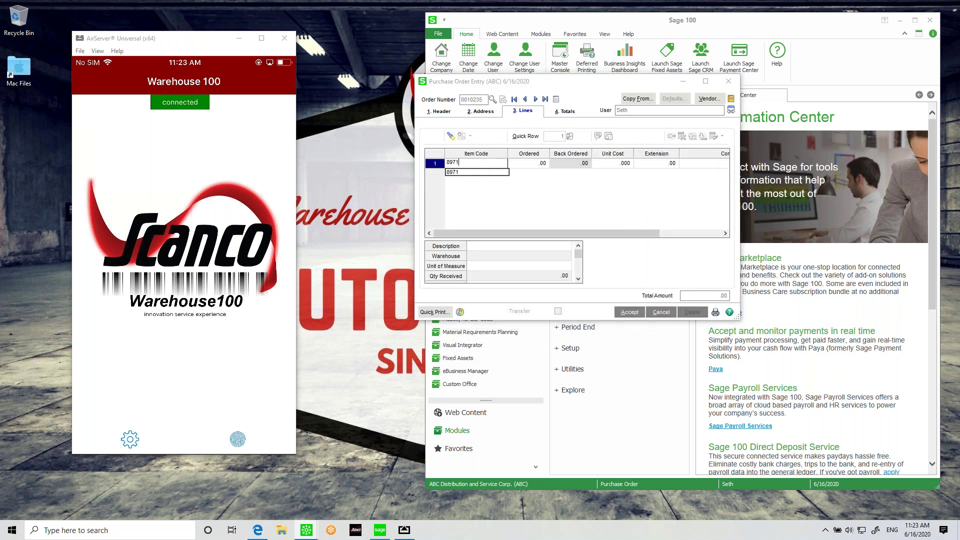
key("Tab")
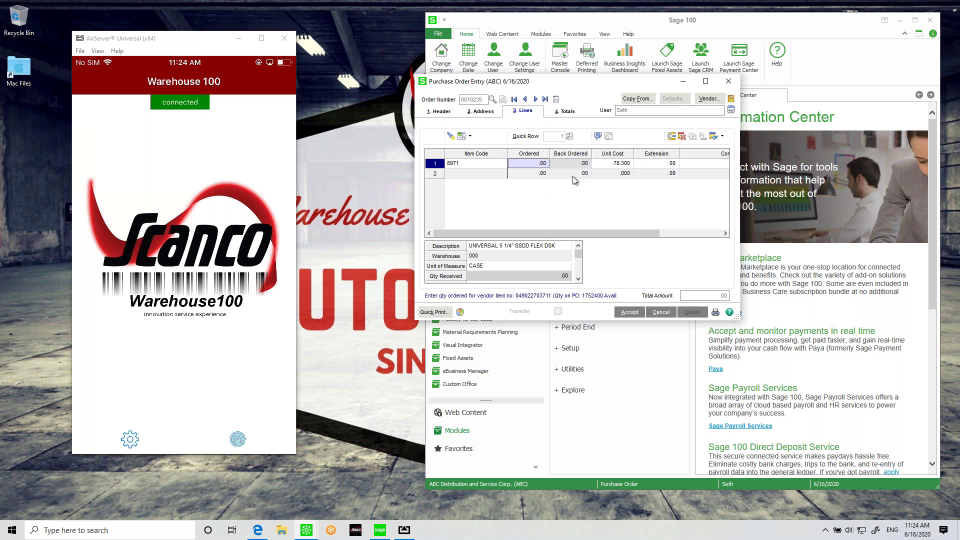
type("10")
key("Tab")
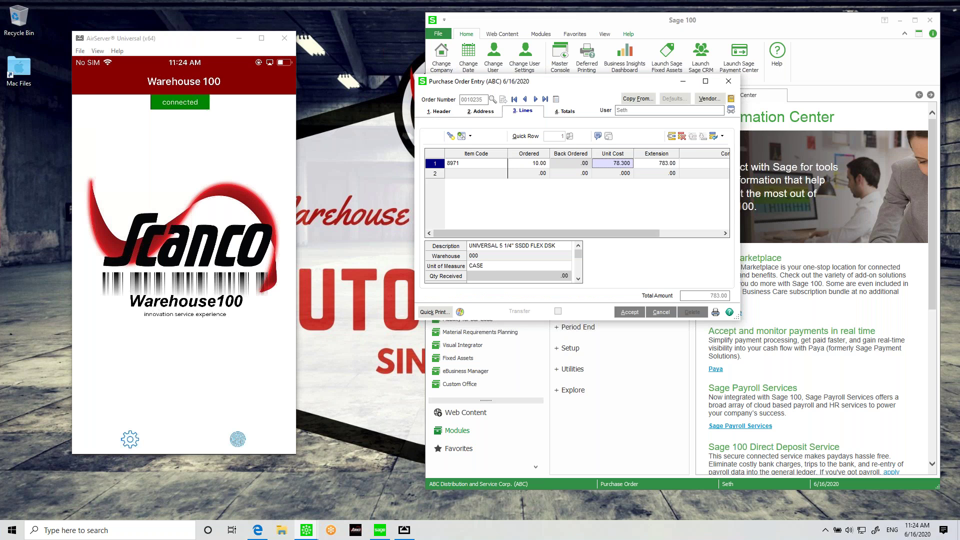
left_click(470, 165)
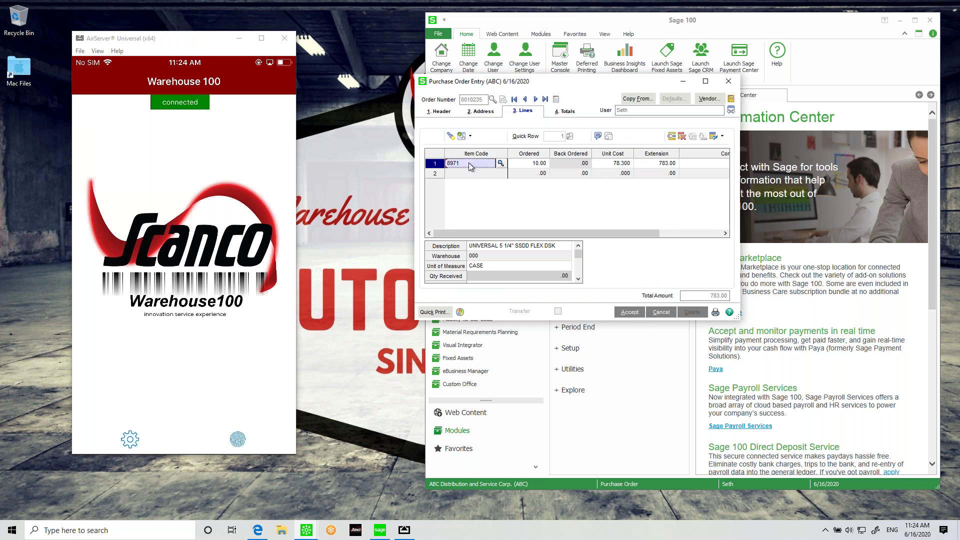
type("6655")
key("Tab")
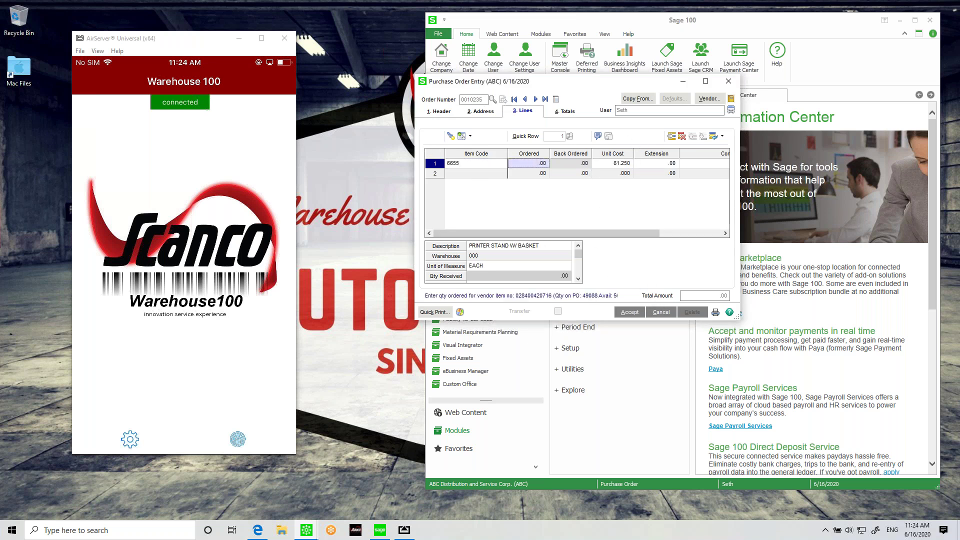
type("10")
key("Tab")
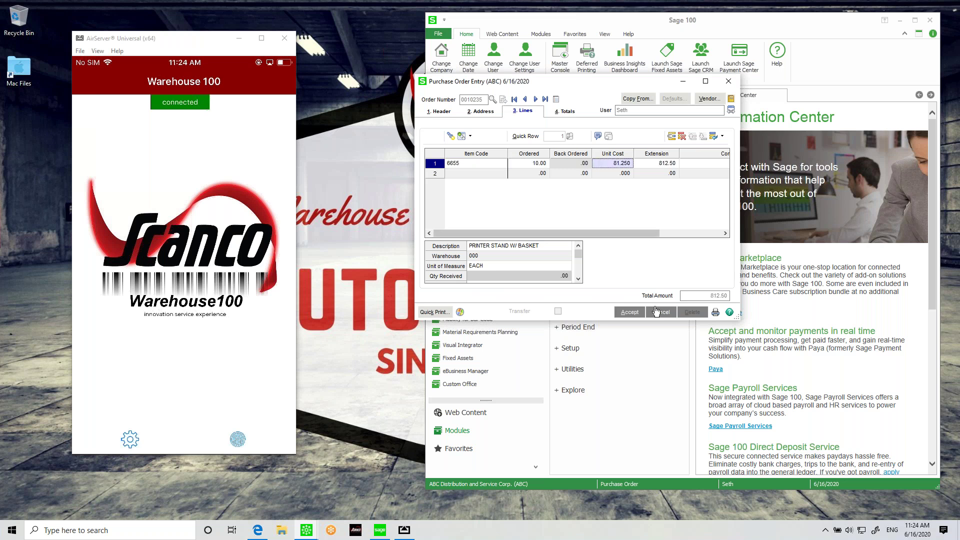
Step: Check the order totals of 816.56 and open the in-transit on-the-water details
left_click(630, 312)
left_click(630, 313)
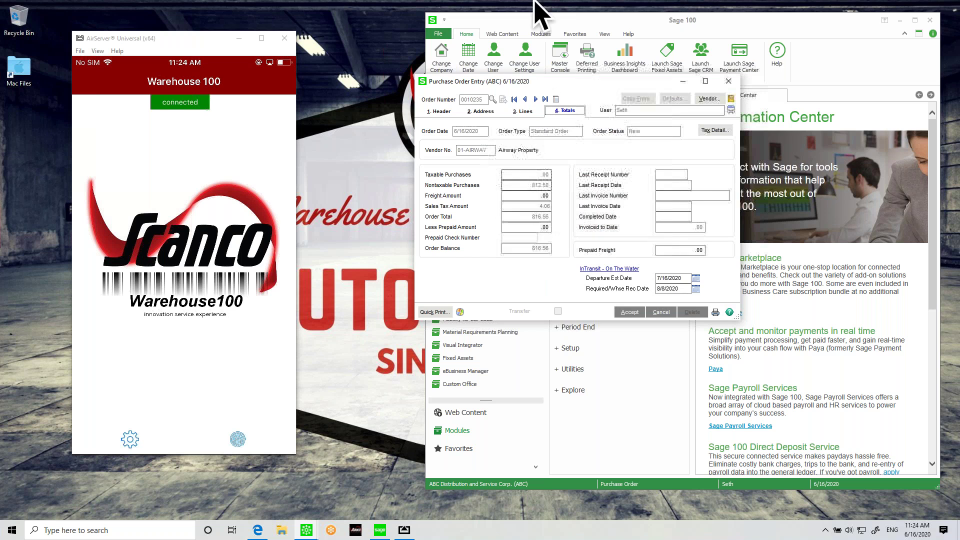
left_click(603, 270)
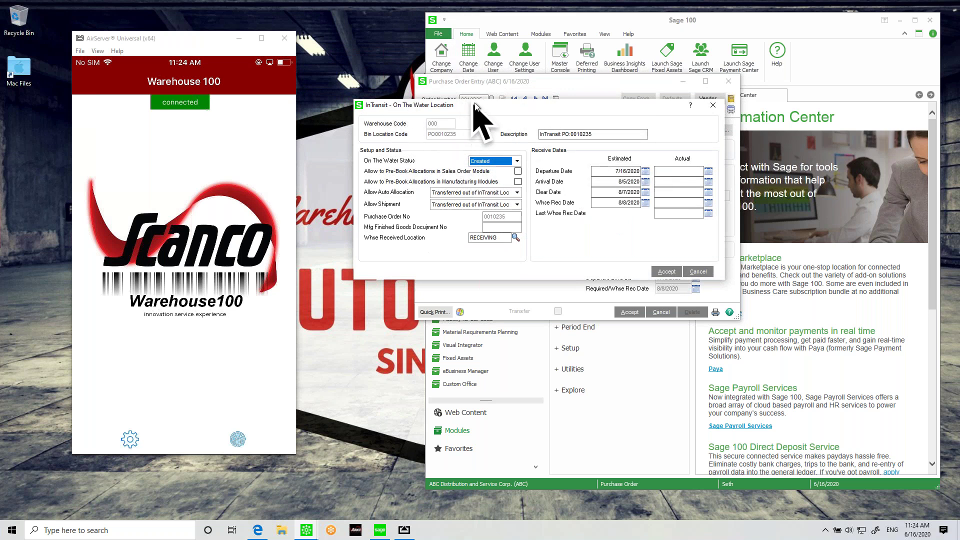
Step: Accept the on-the-water record: status Created, warehouse RECEIVING, estimated arrival 8/5/2020
left_click_drag(473, 103, 468, 97)
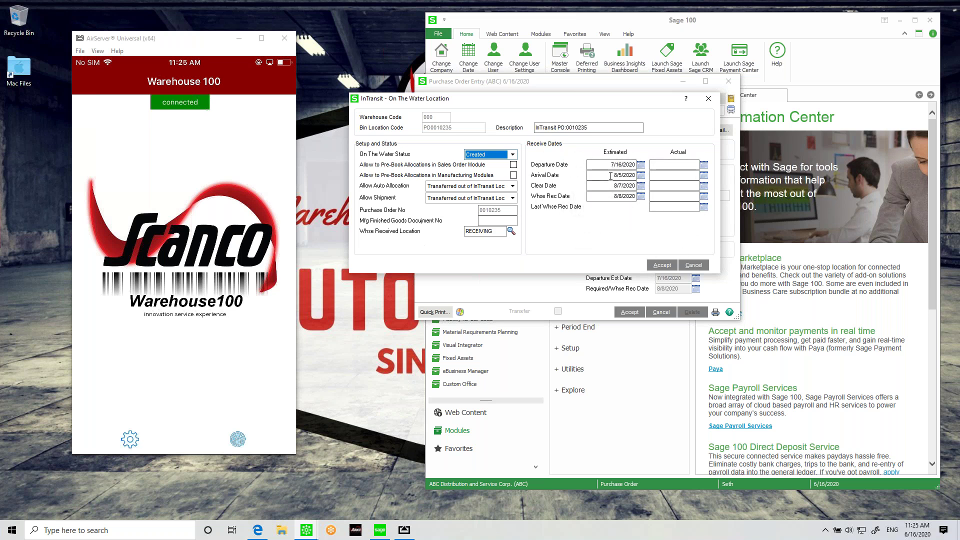
left_click(662, 265)
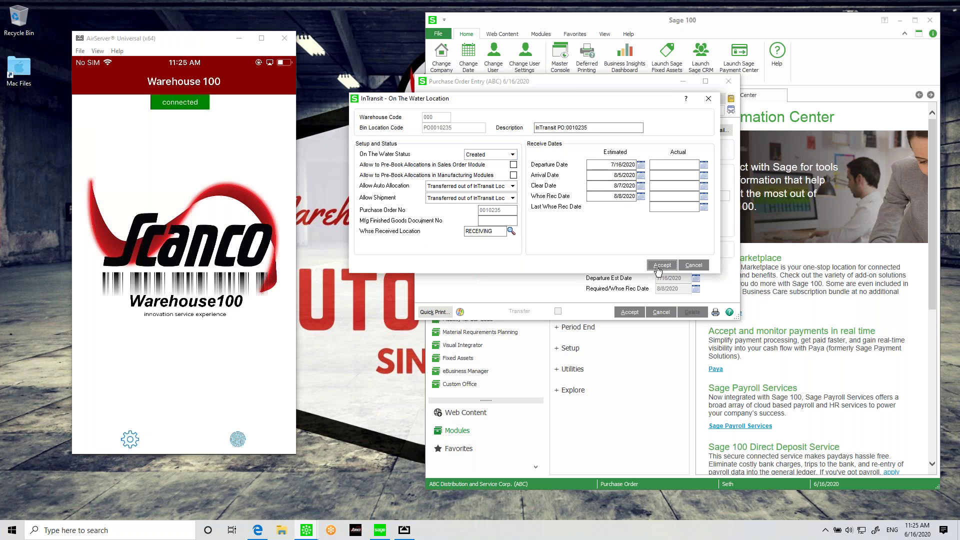
Step: Save the order, close Purchase Order Entry, and review Multi-bin Warehouse Mgmt On The Water options
left_click(630, 312)
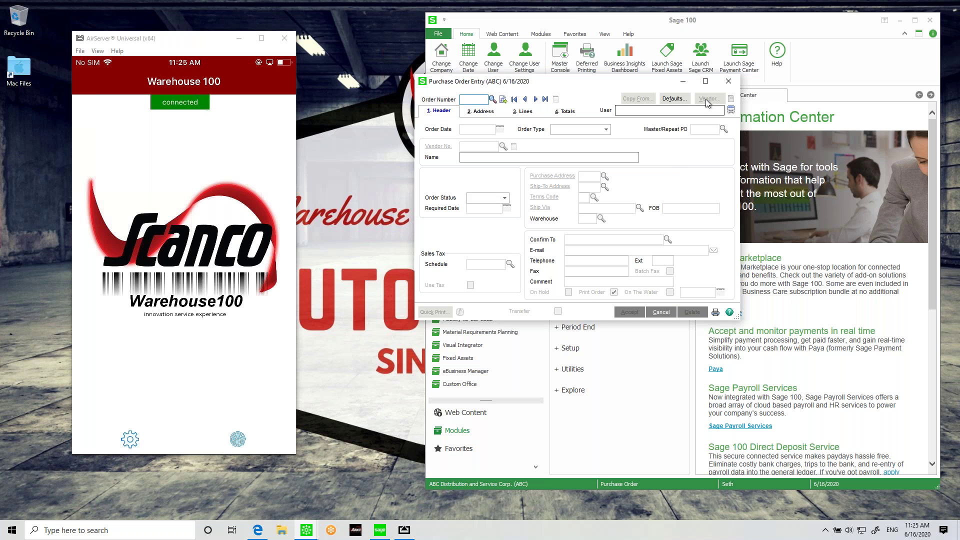
left_click(728, 81)
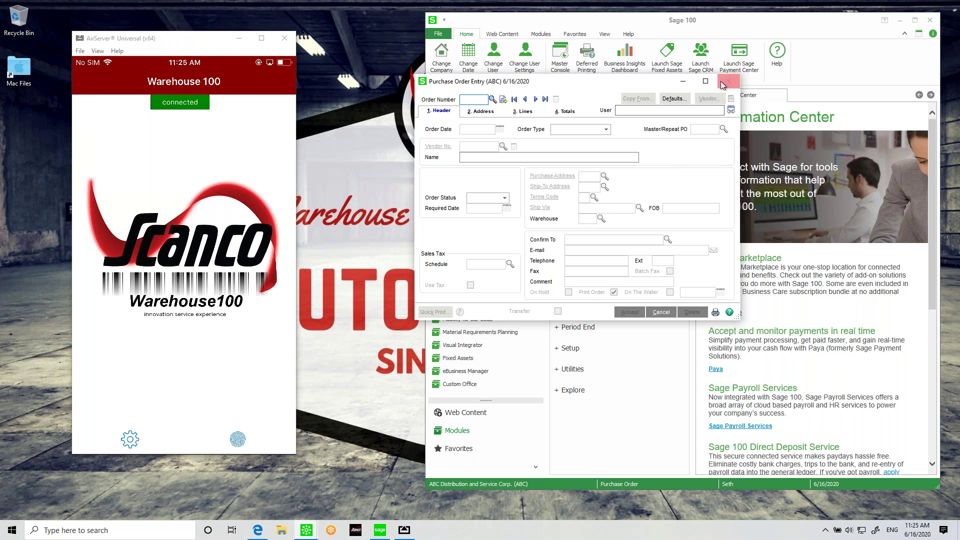
type("mult")
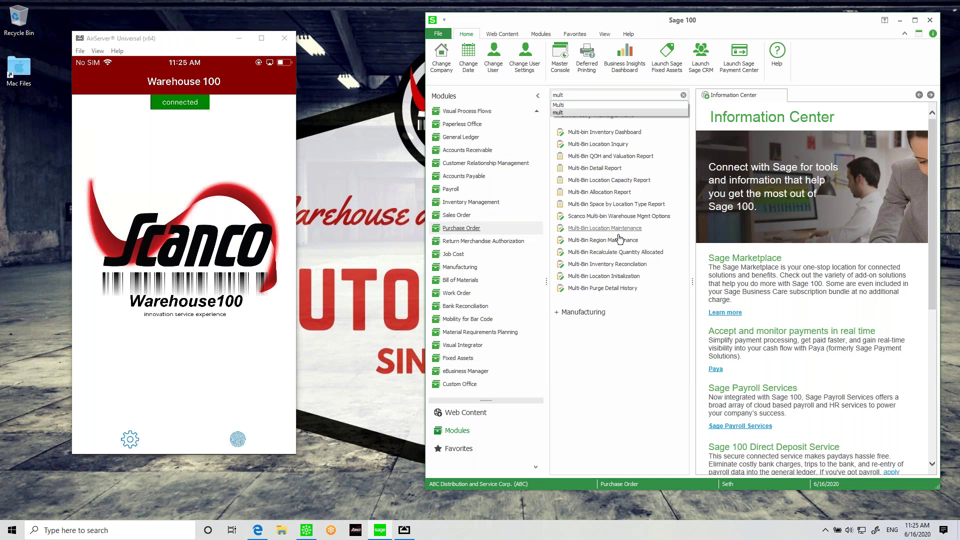
left_click(650, 217)
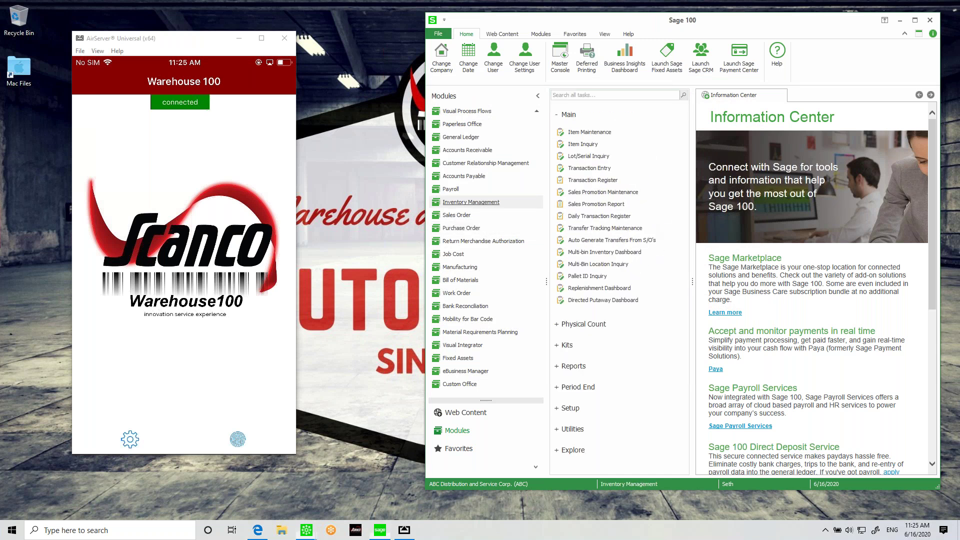
left_click(479, 200)
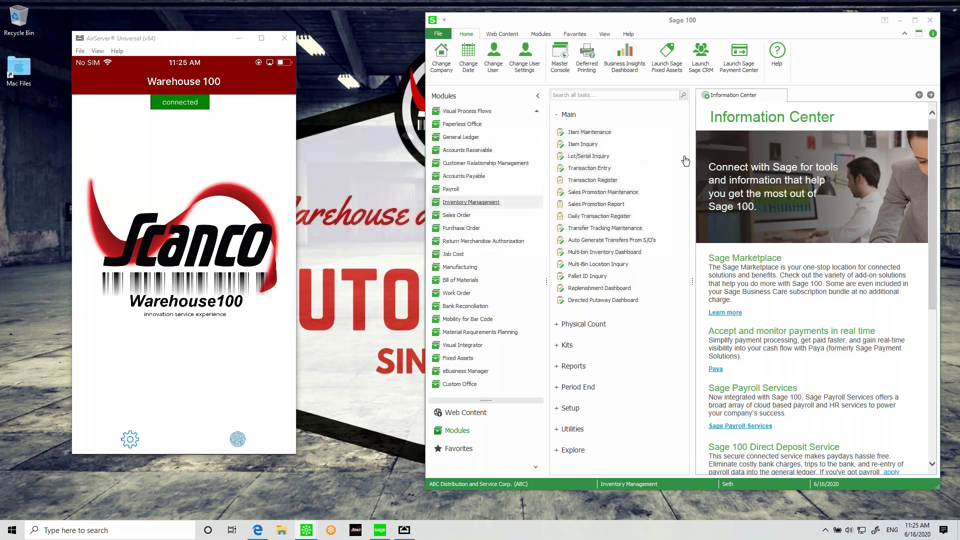
left_click(694, 107)
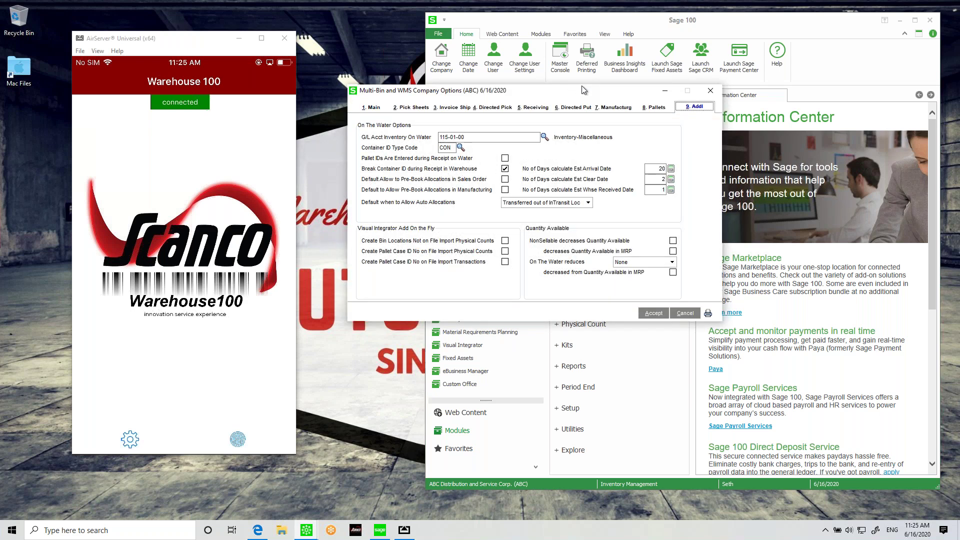
left_click_drag(581, 86, 582, 69)
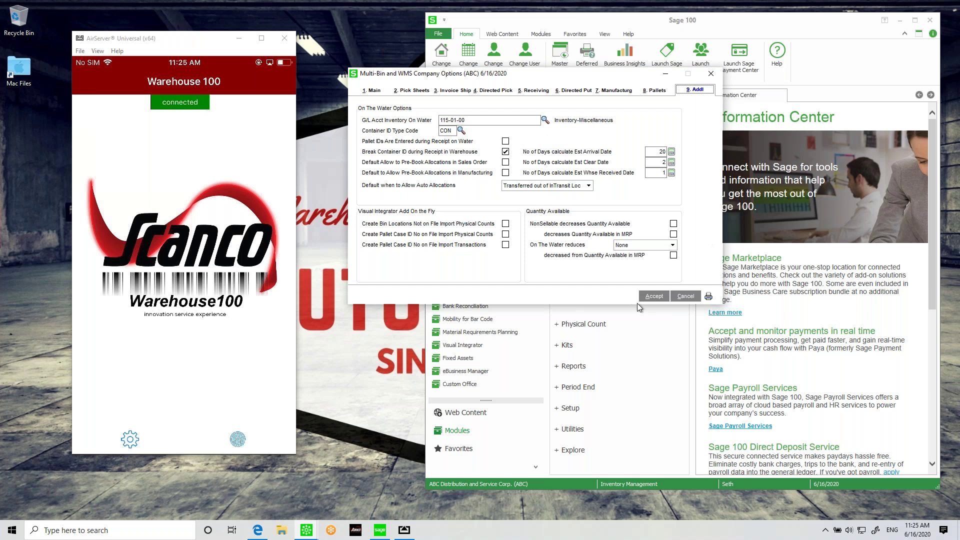
left_click(653, 295)
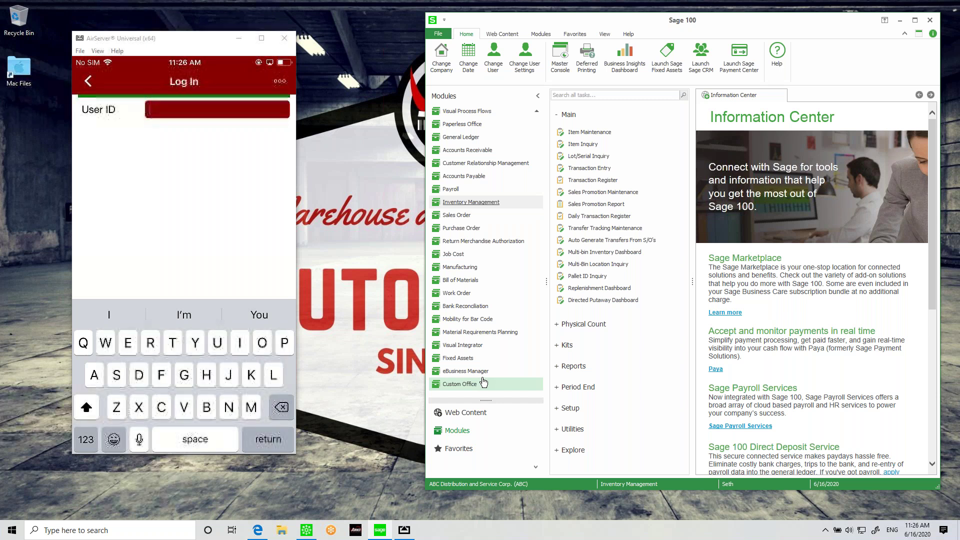
Step: Log in to Warehouse100 on the phone with the user ID and password, confirming the company
type("SNF")
key("Return")
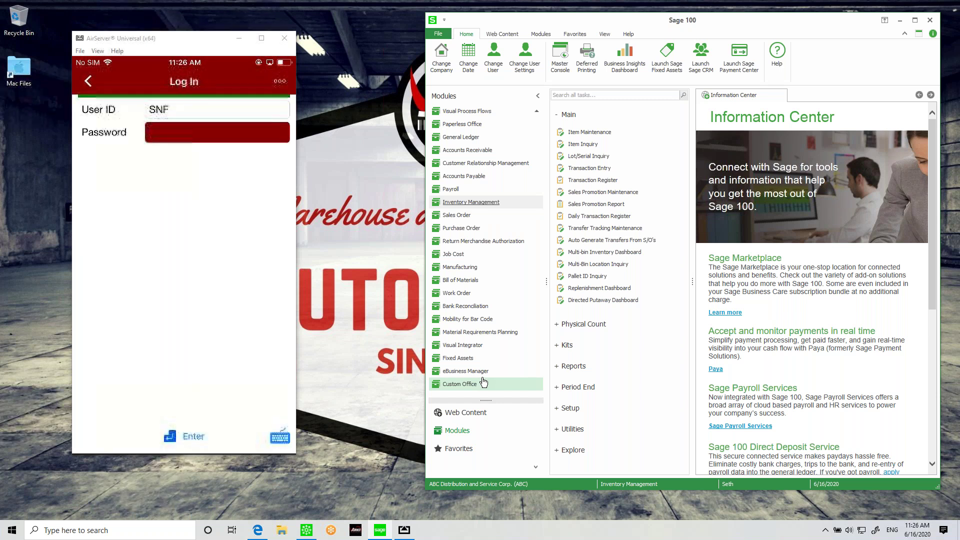
key("Return")
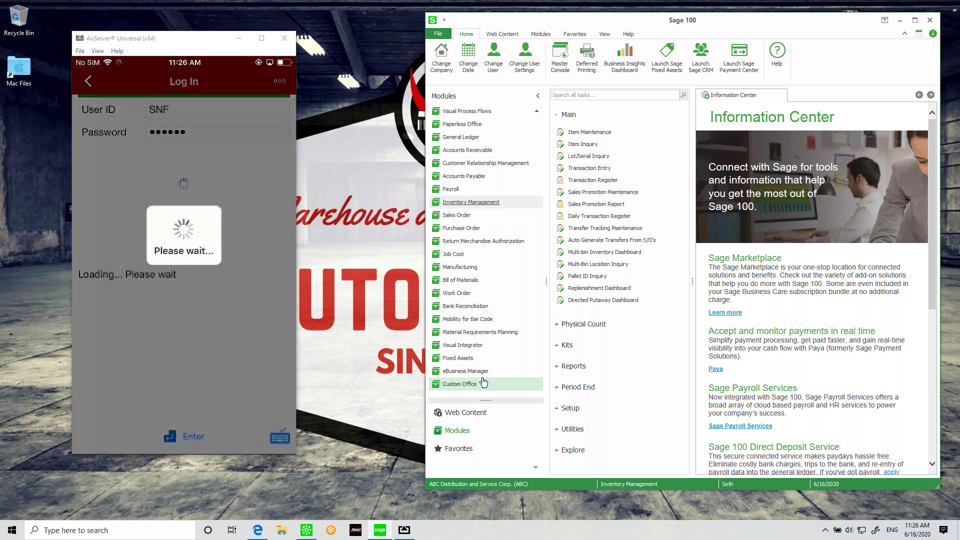
key("Return")
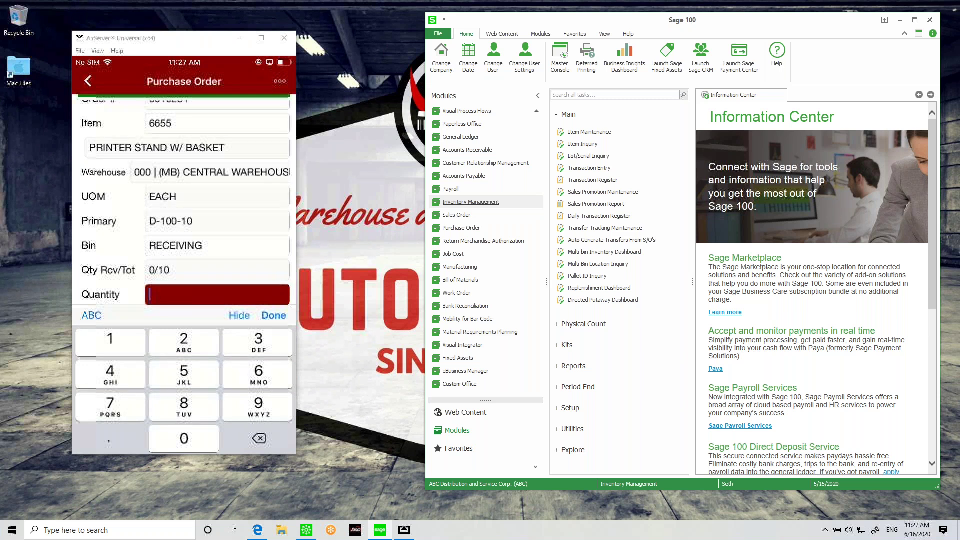
Step: Receive 10 of item 6655 into RECEIVING after an over-receipt warning for 15
type("10")
key("BackSpace")
type("5")
key("Return")
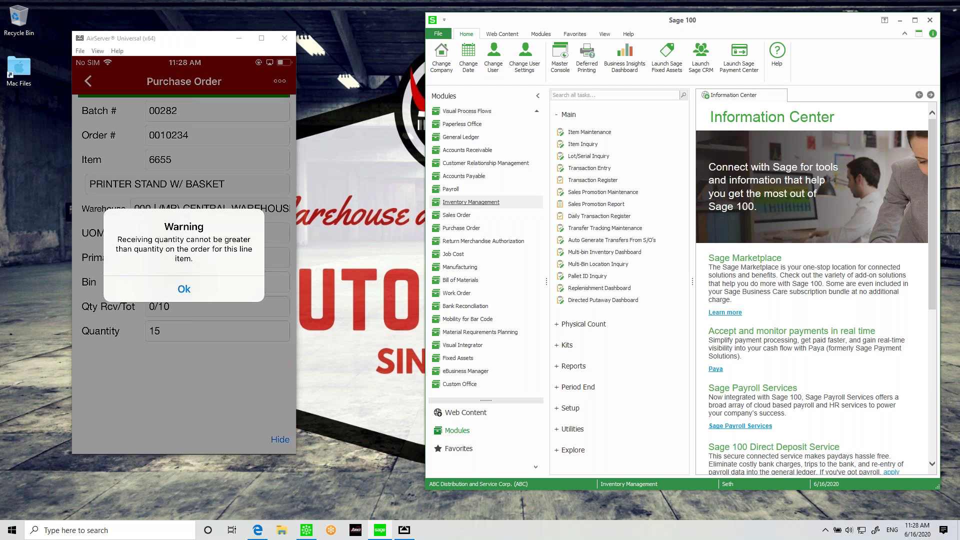
left_click(184, 289)
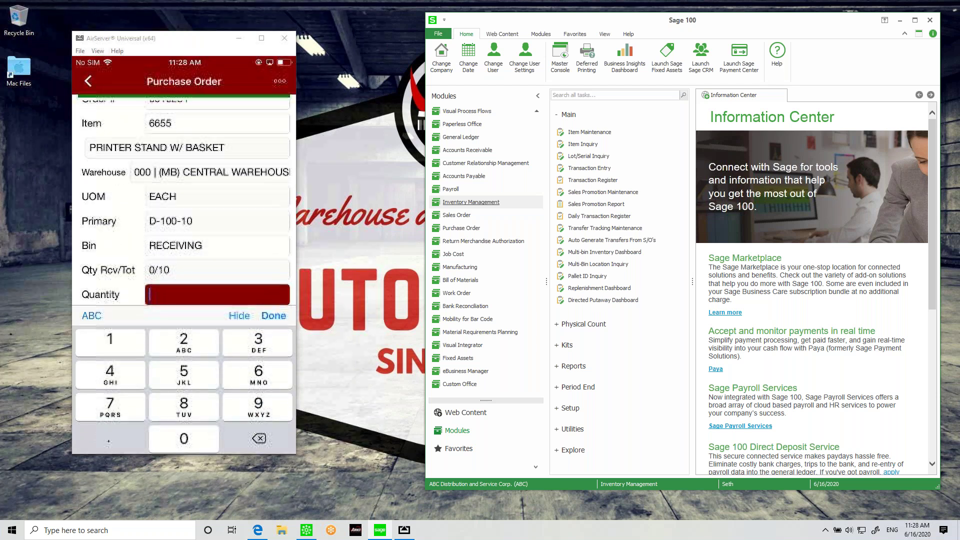
type("10")
left_click(273, 315)
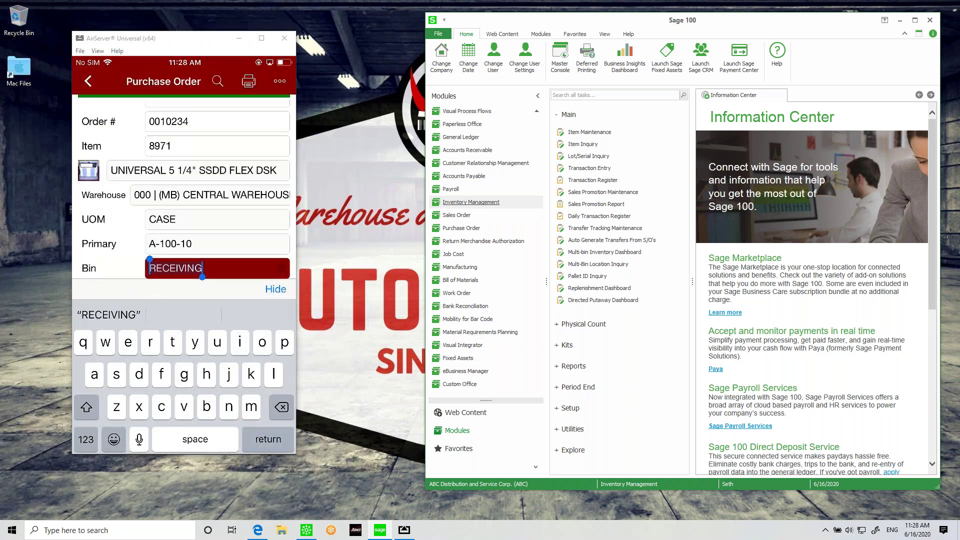
Step: Receive 19 of item 8971 into bin RECEIVING, lot JUN10, expiring 06/19/2020
key("Return")
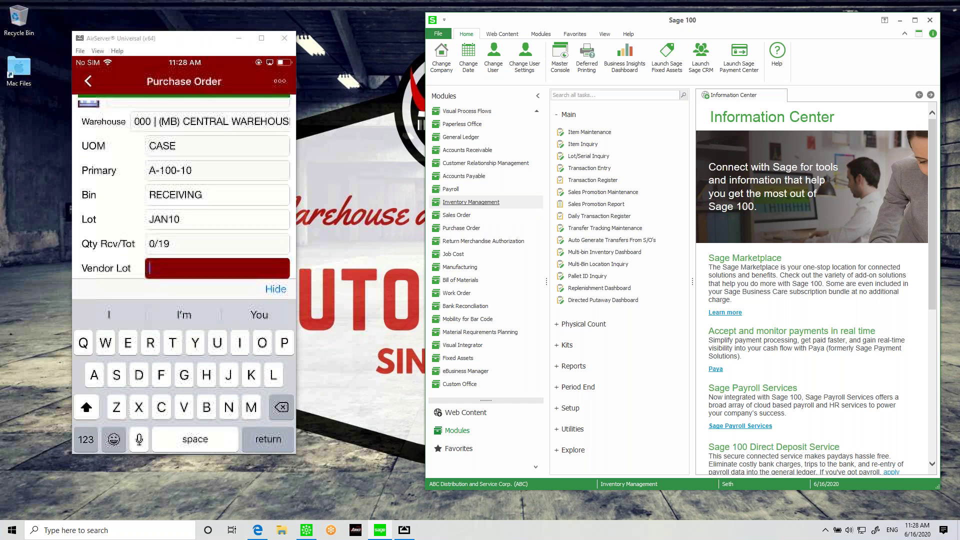
type("JUN10")
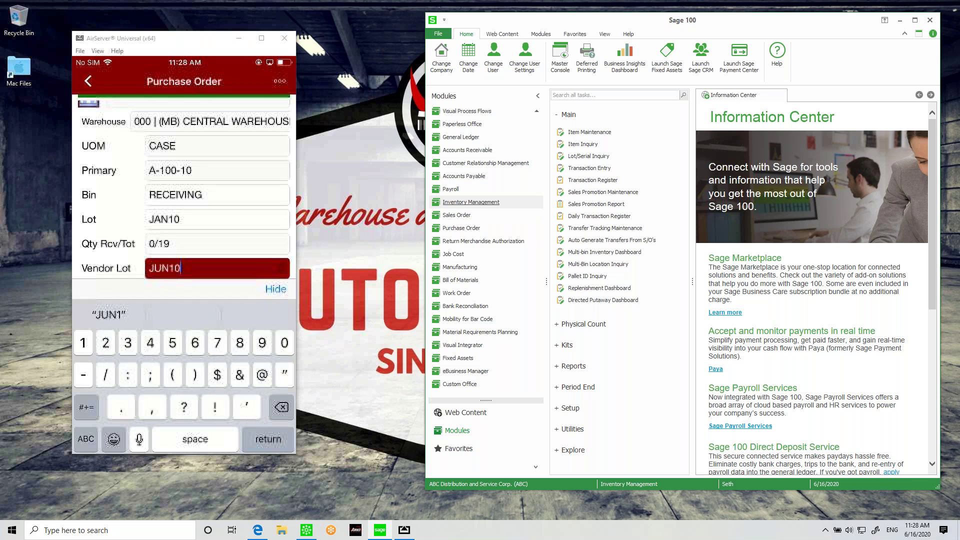
key("Return")
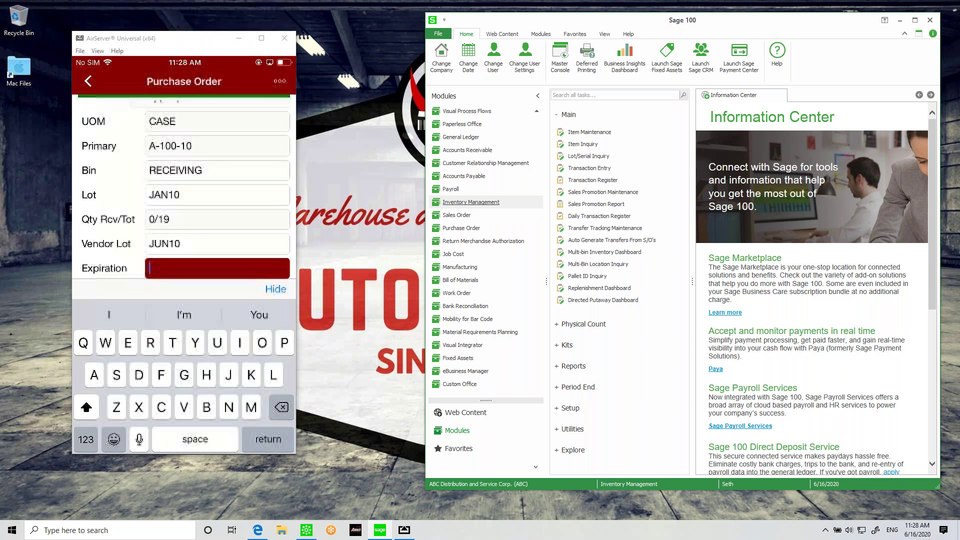
type("0")
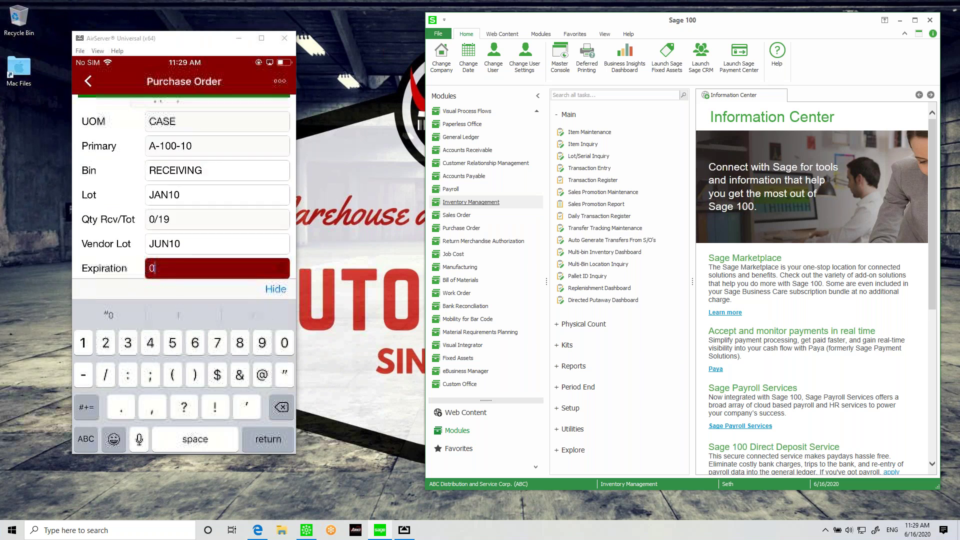
type("6/02/2020")
key("Return")
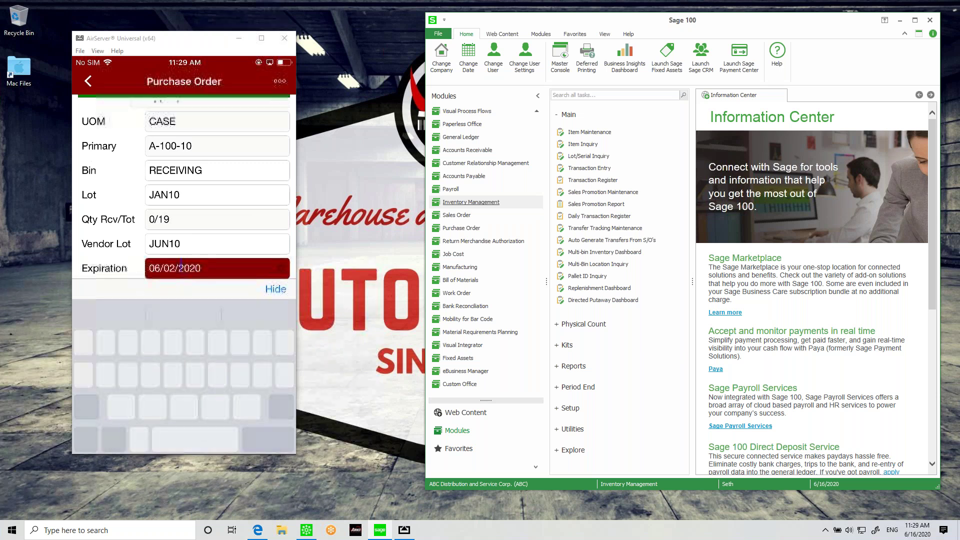
key("BackSpace")
key("BackSpace")
type("19")
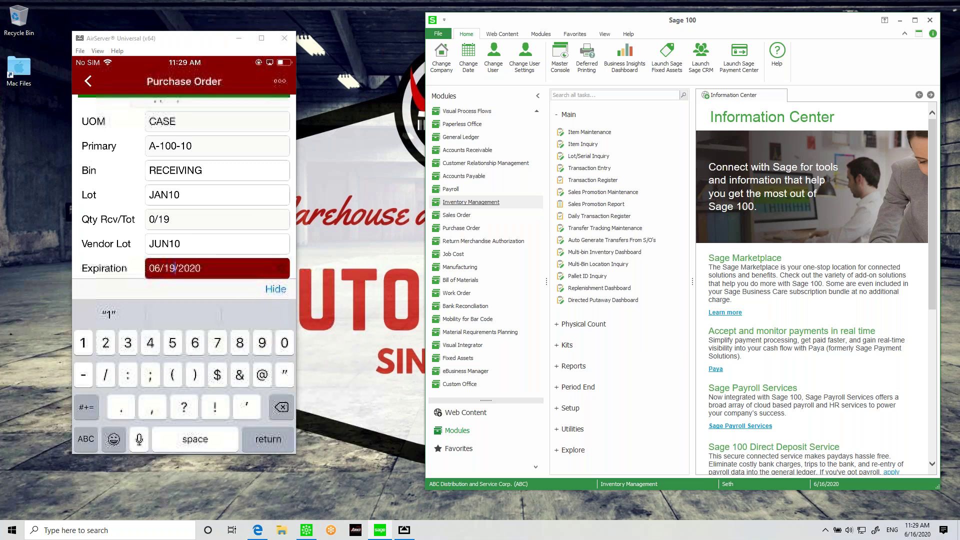
key("Return")
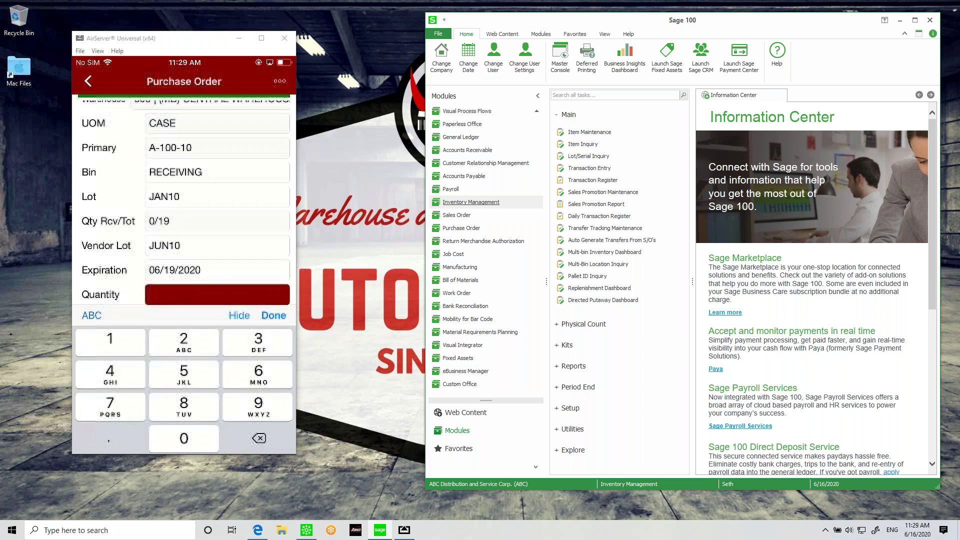
type("19")
key("Return")
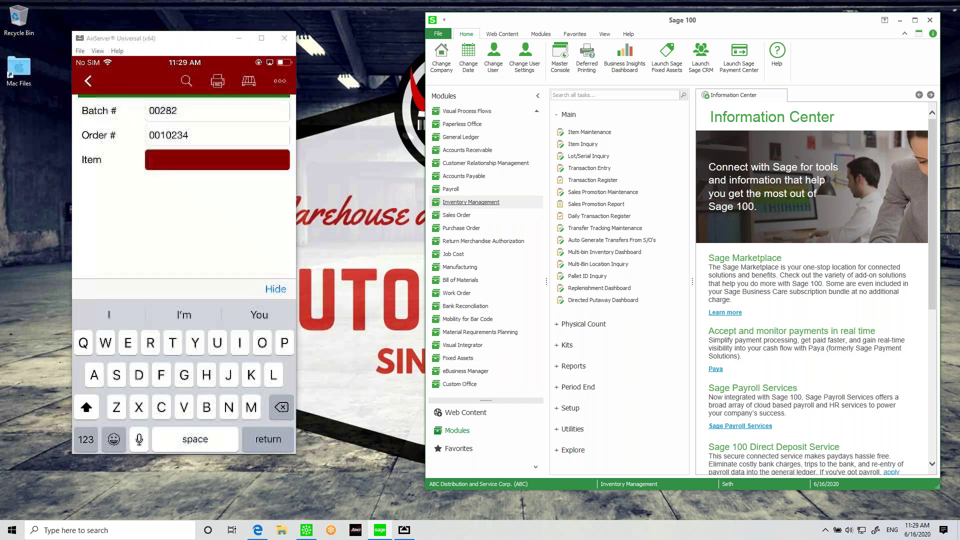
Step: Send order 0010234's collected receipt data for import and acknowledge the success message
left_click(279, 81)
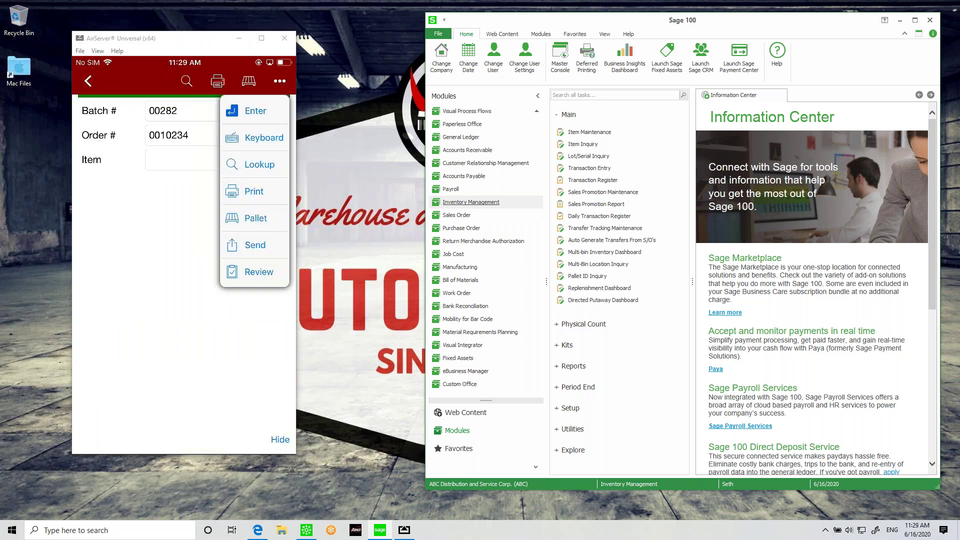
left_click(255, 245)
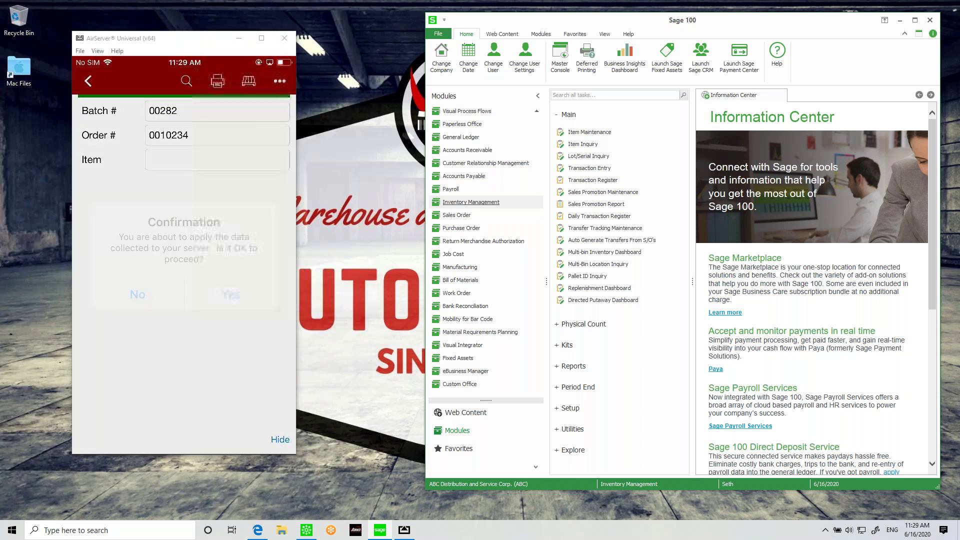
left_click(223, 285)
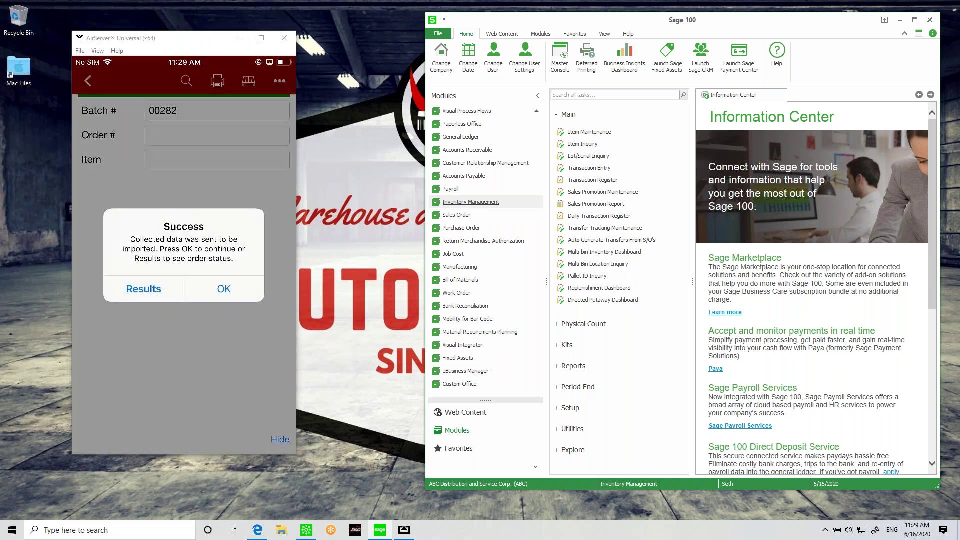
left_click(224, 288)
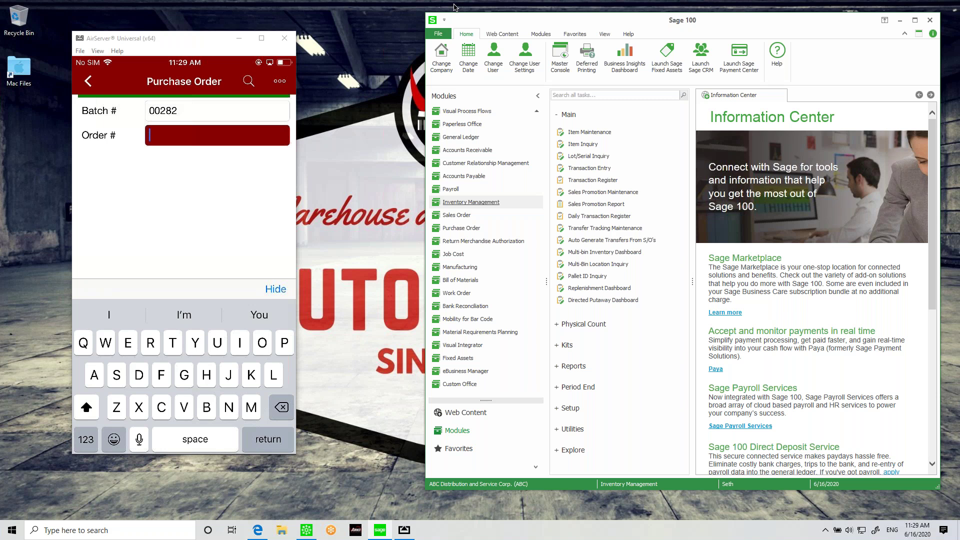
left_click(468, 228)
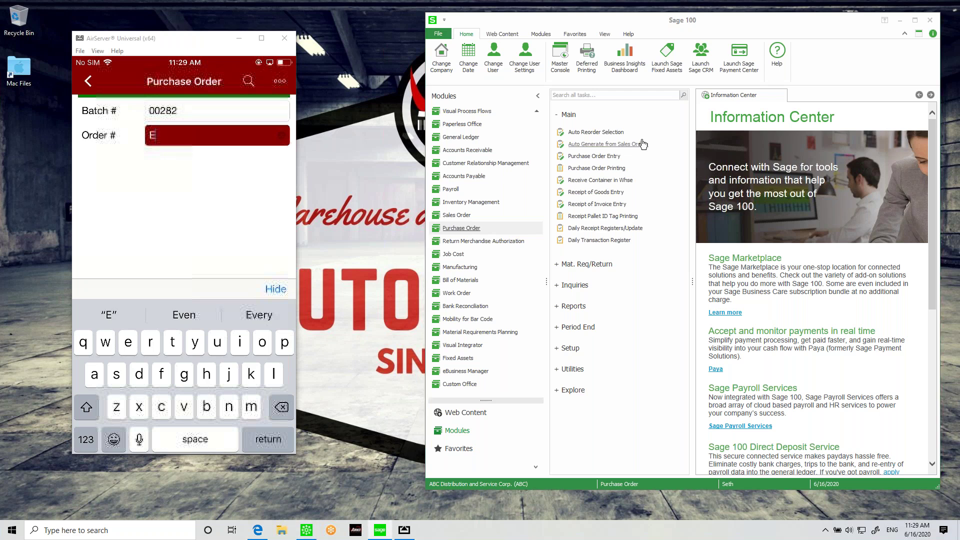
Step: Open Receipt of Goods Entry on batch 00282 to bring up imported receipt 001285
left_click(596, 192)
left_click(408, 173)
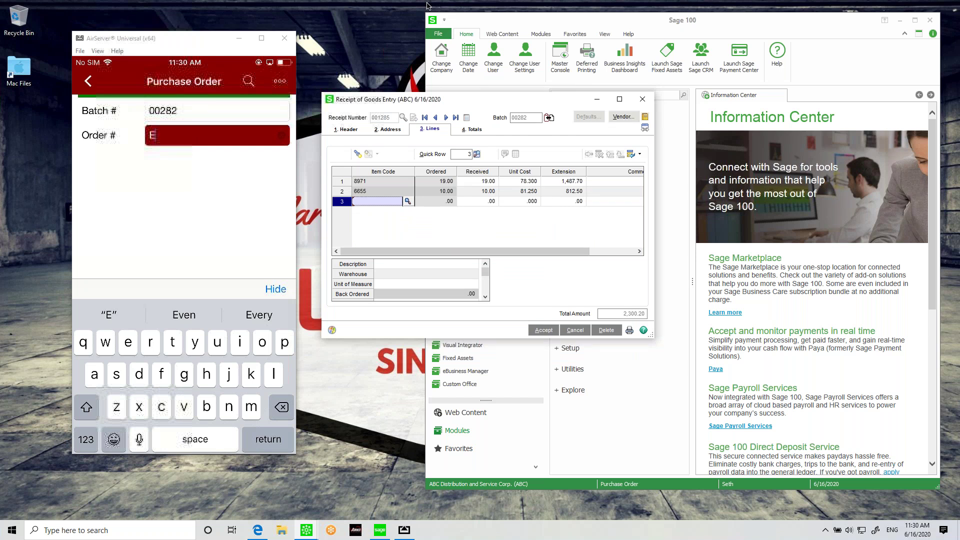
key("BackSpace")
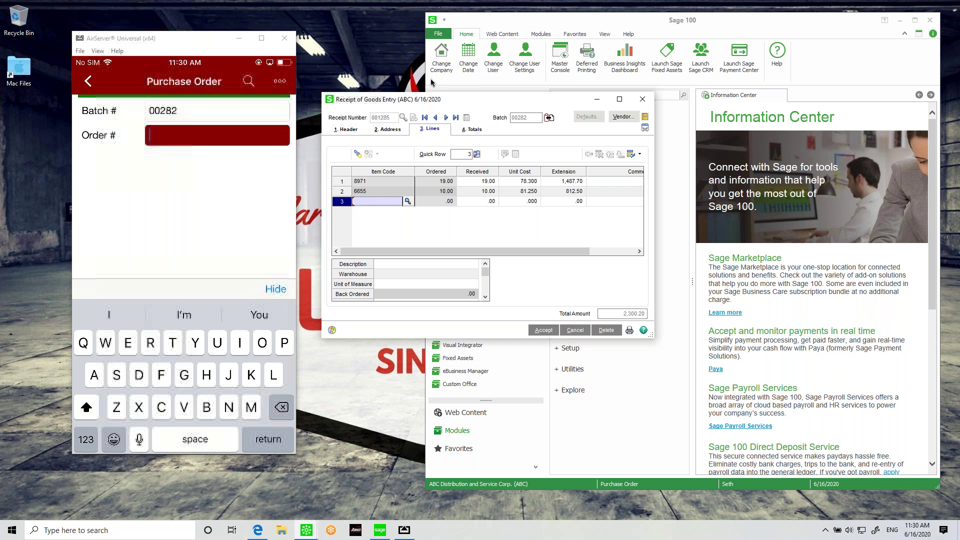
Step: Review lines 8971 (19 received) and 6655 (10 received), including item 8971's multi-bin distribution
left_click(376, 179)
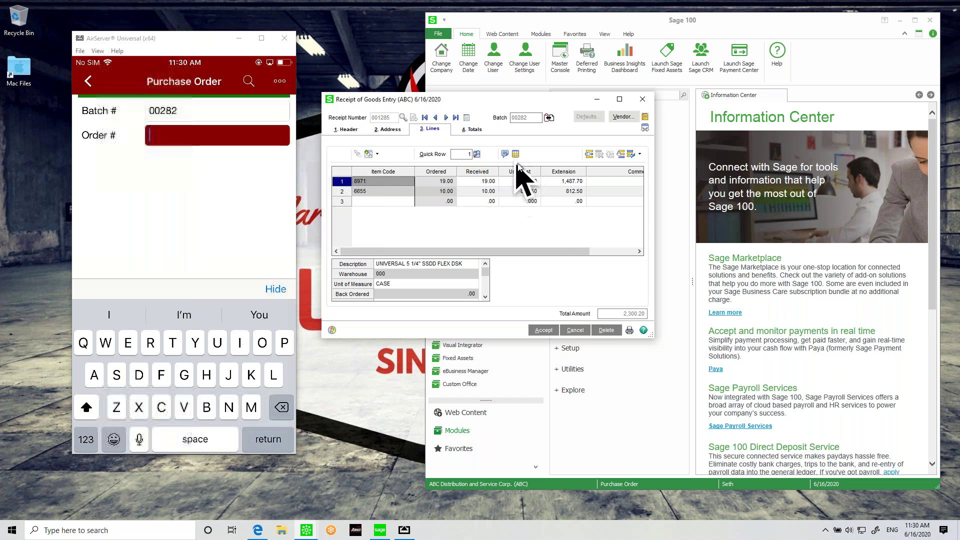
left_click(515, 154)
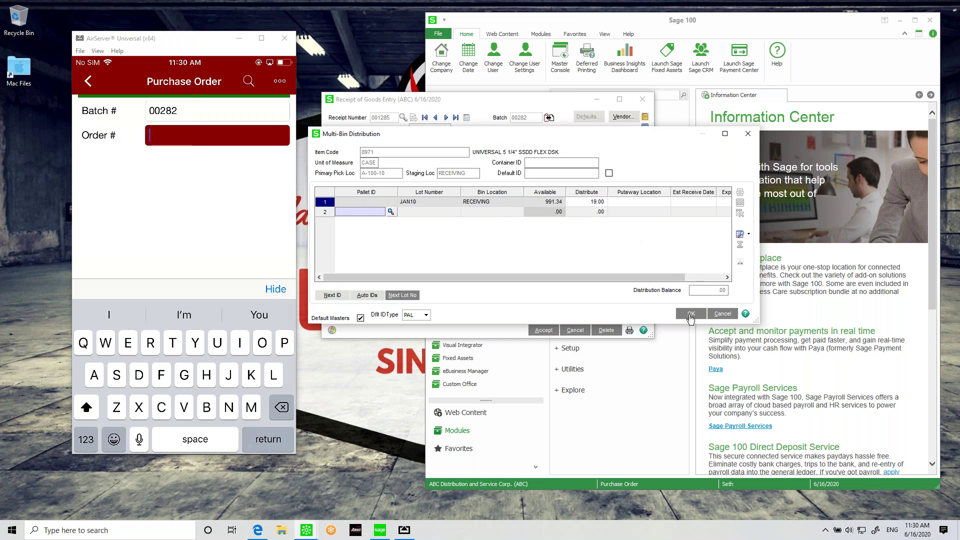
key("alt+o")
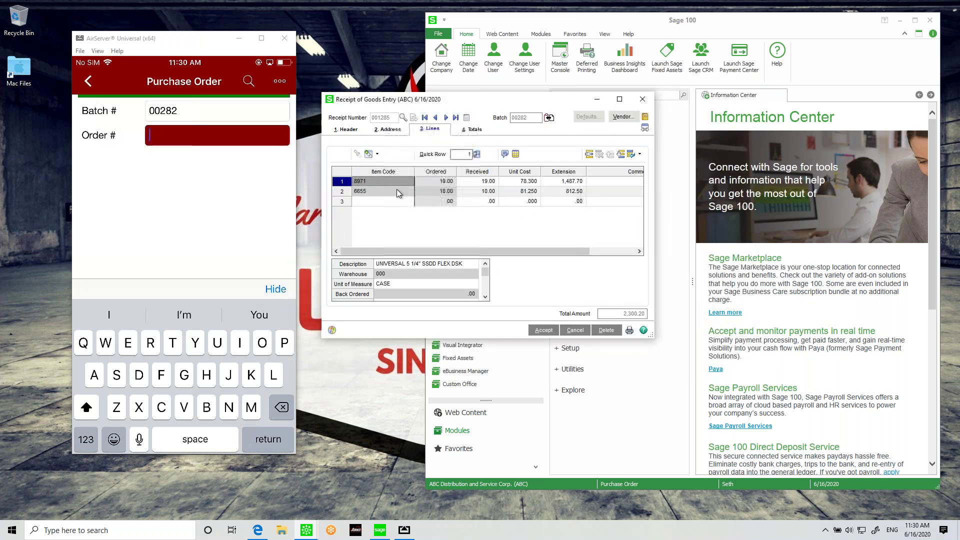
left_click(397, 189)
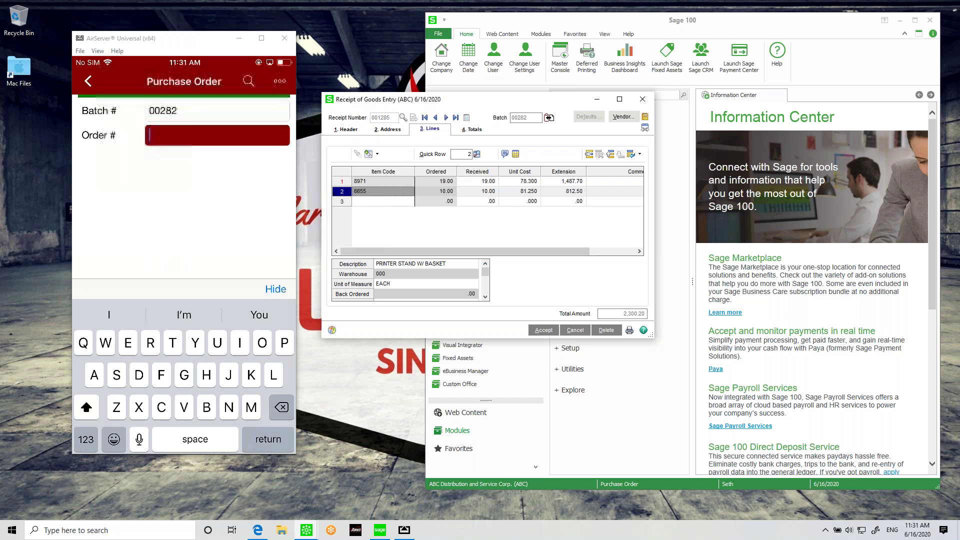
left_click(88, 81)
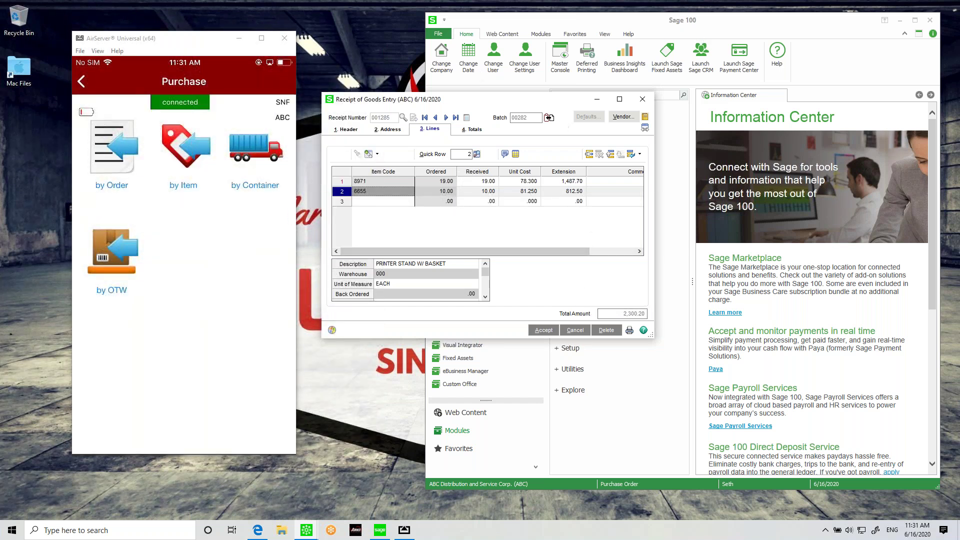
Step: Accept receipt 001285, then start receipt 001286 in new batch 00283 dated 6/16/2020
left_click(544, 330)
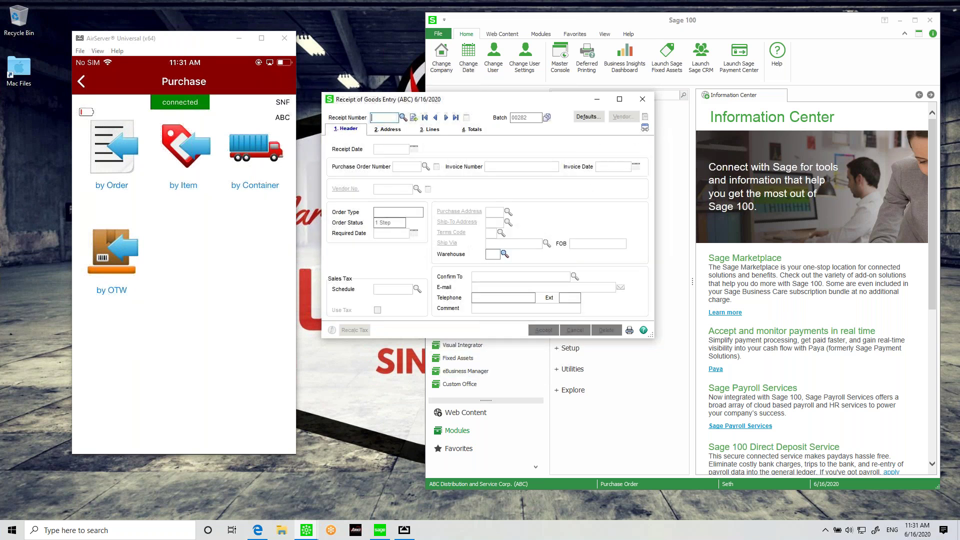
left_click(642, 99)
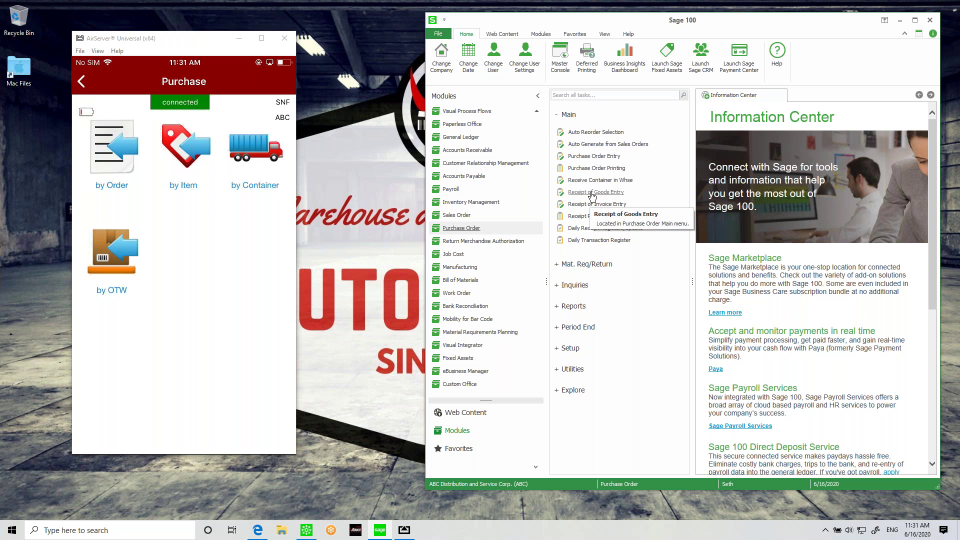
left_click(592, 194)
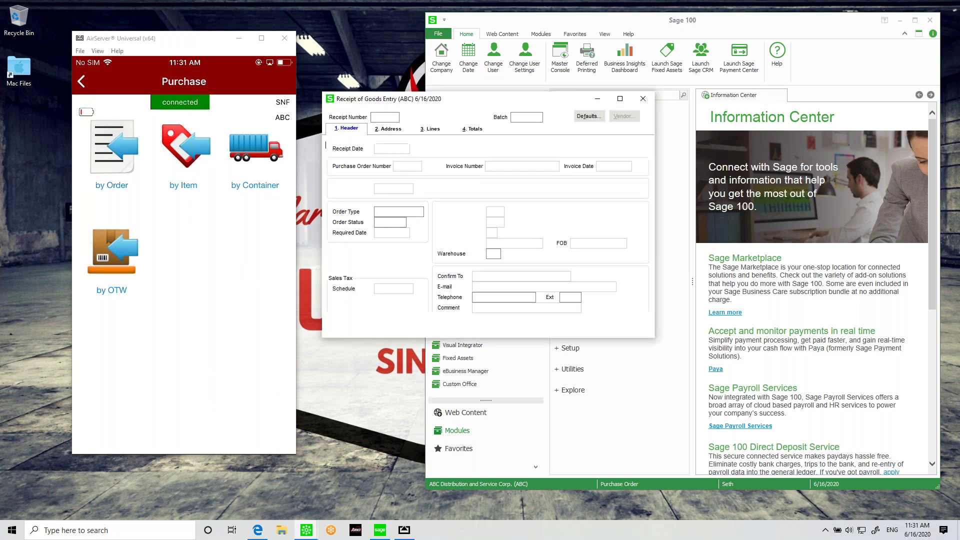
left_click(407, 173)
key("Return")
left_click(414, 117)
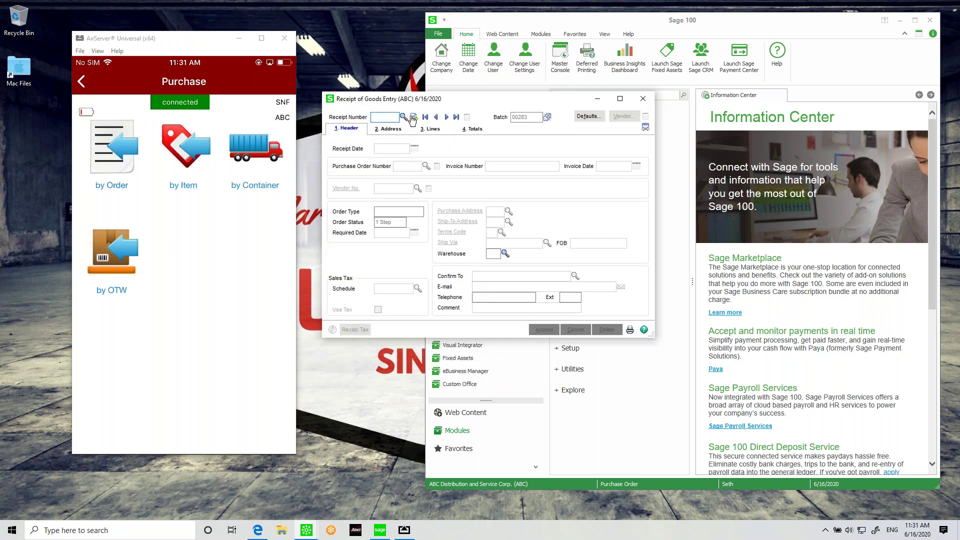
left_click(426, 167)
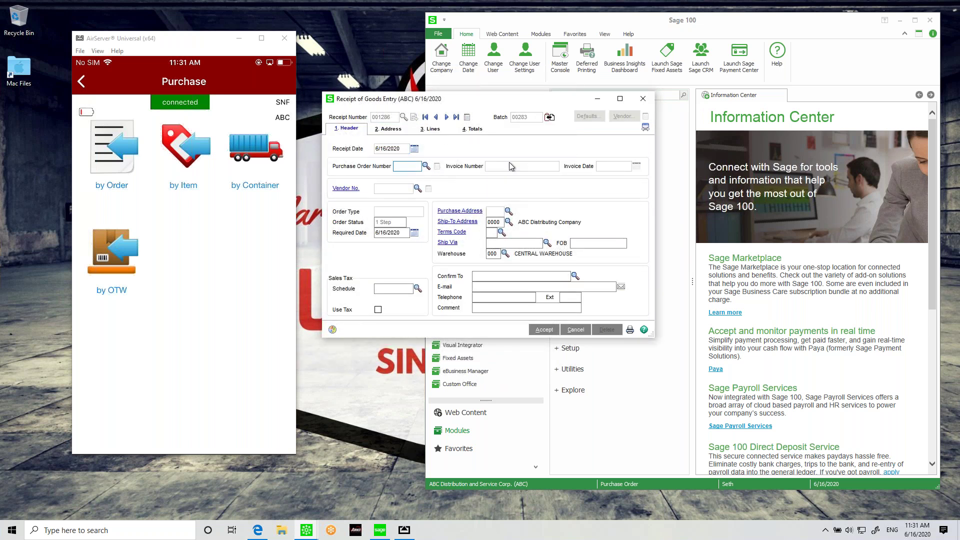
Step: Load purchase order 0010233 from the P.O. Date-sorted lookup, review its lines, then discard without saving
left_click(398, 178)
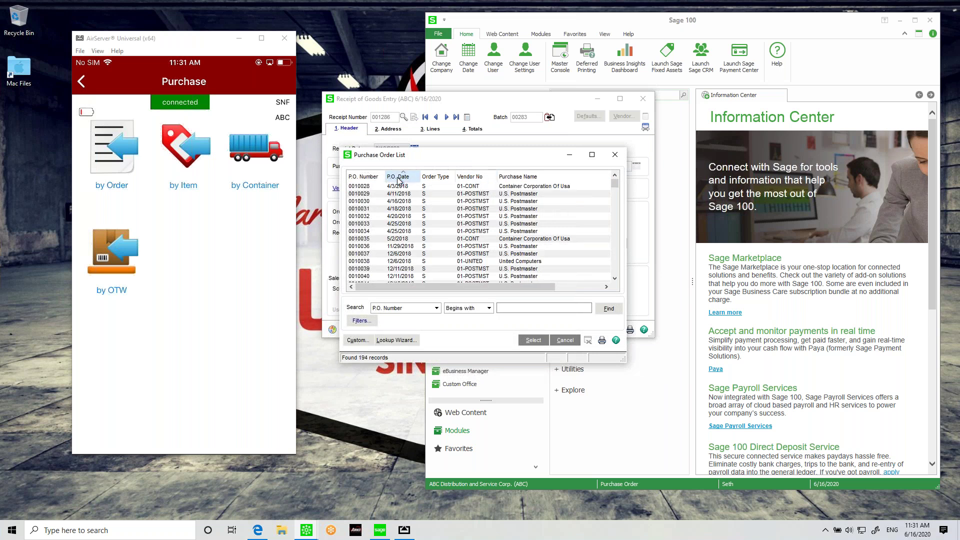
left_click(399, 179)
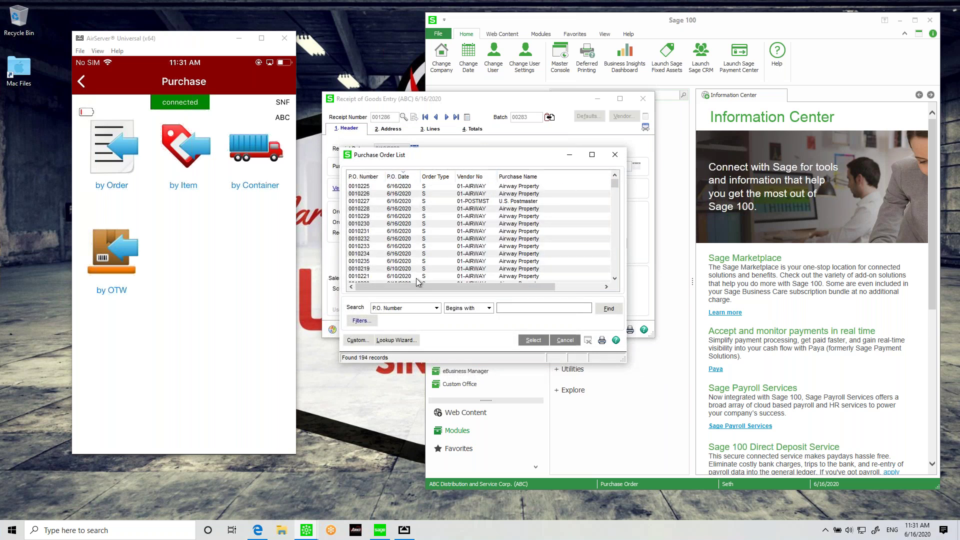
left_click(401, 187)
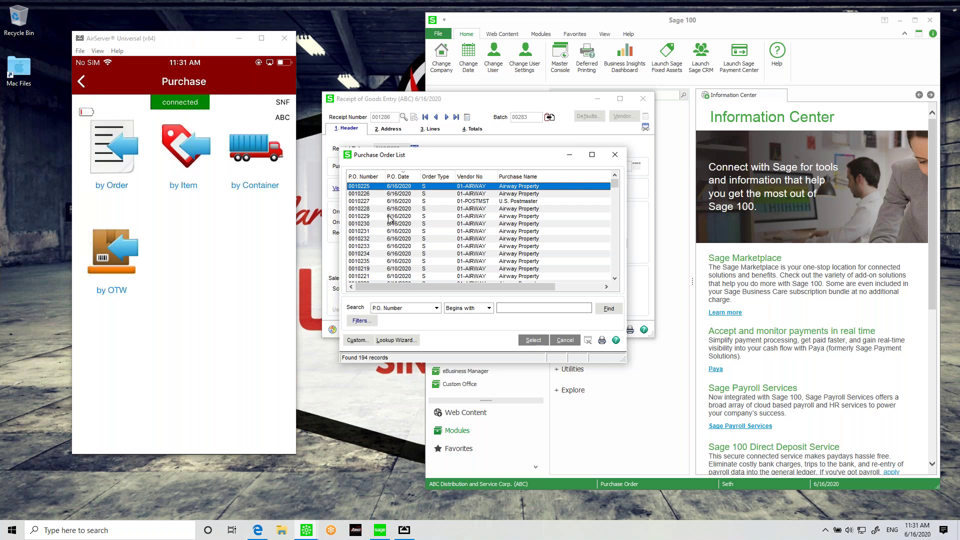
left_click(388, 247)
double_click(387, 250)
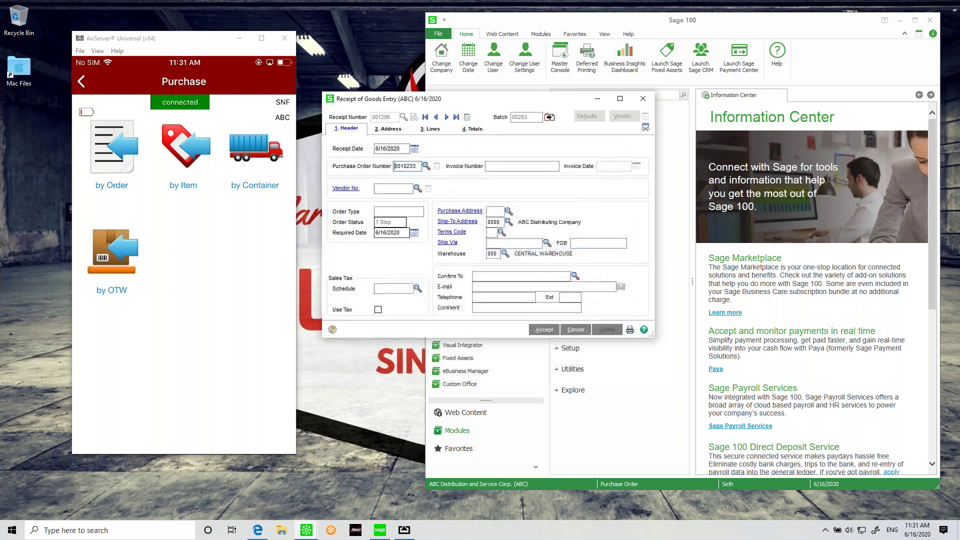
left_click(426, 131)
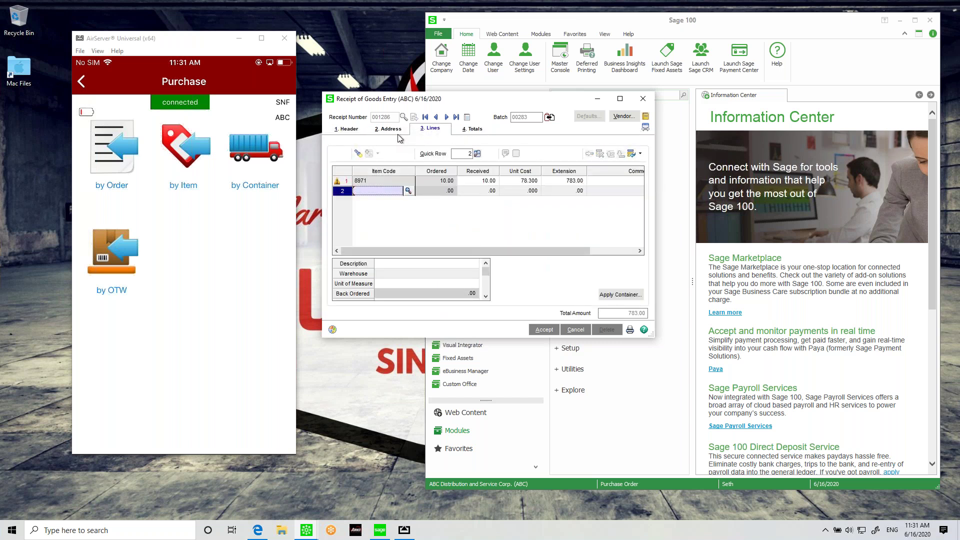
left_click(358, 130)
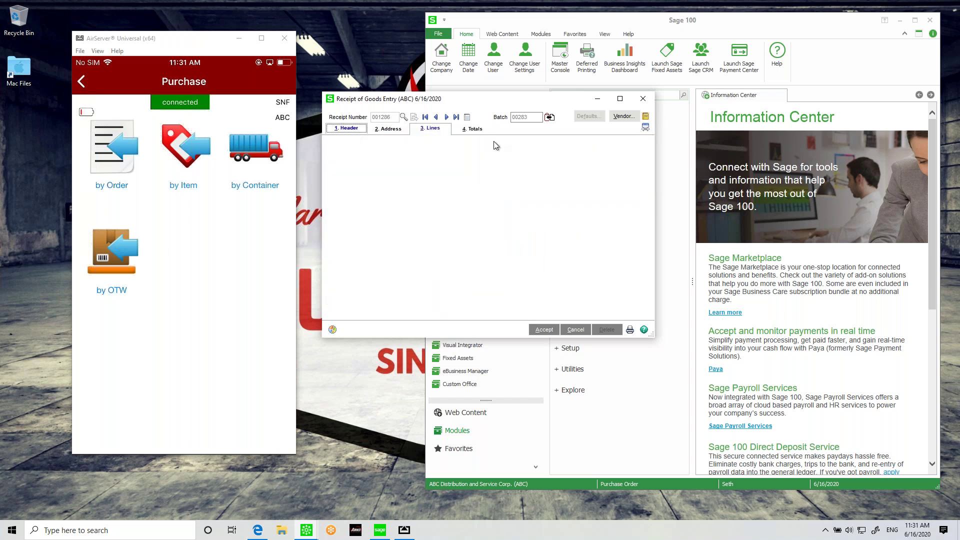
left_click(436, 117)
key("Return")
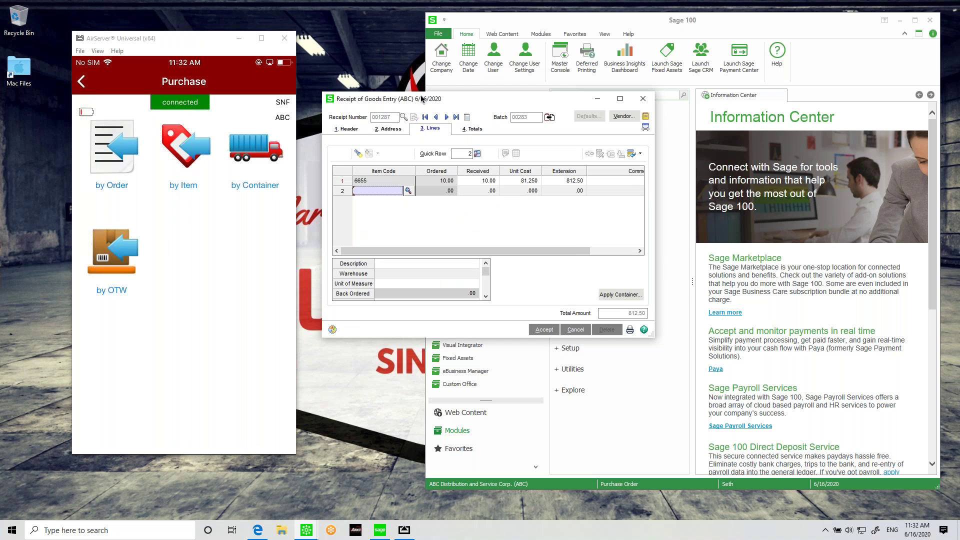
left_click_drag(422, 99, 476, 87)
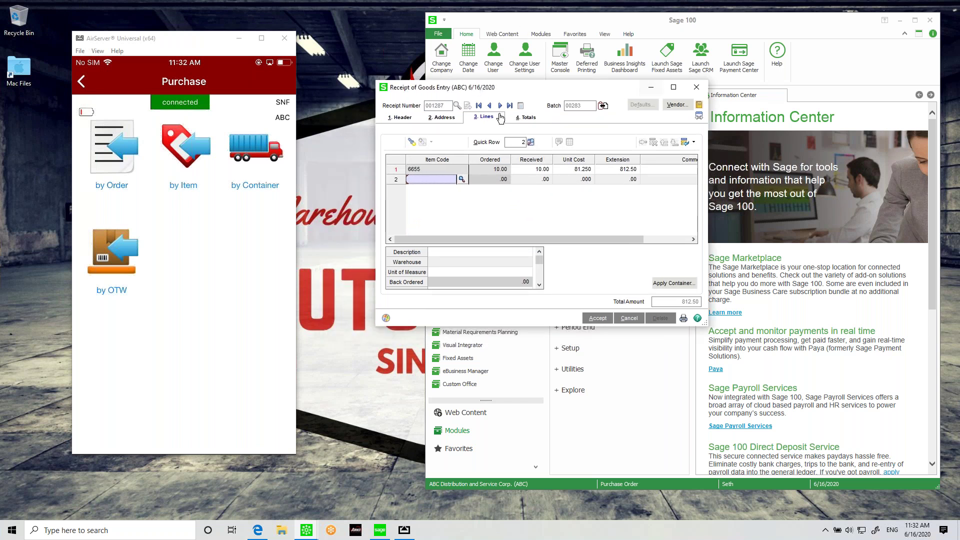
left_click(433, 171)
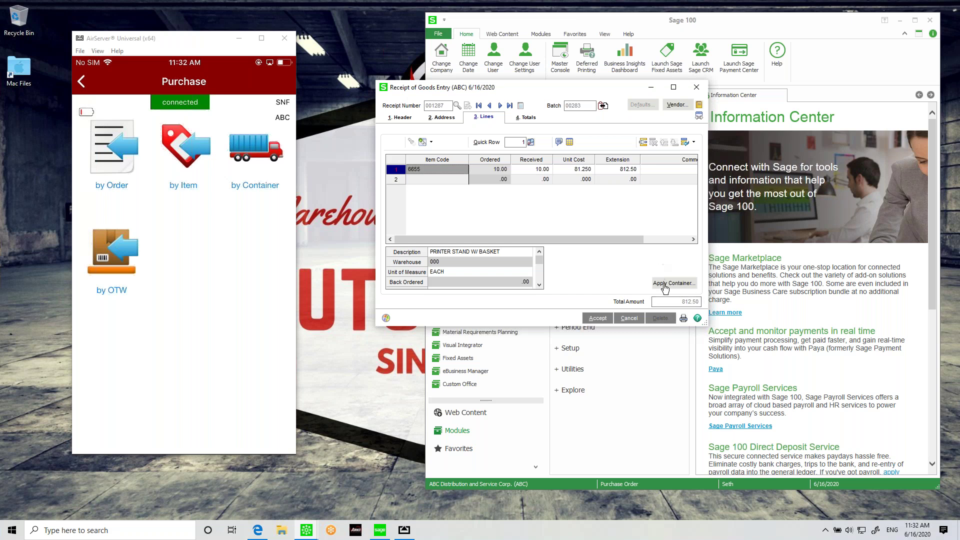
left_click_drag(533, 216, 495, 148)
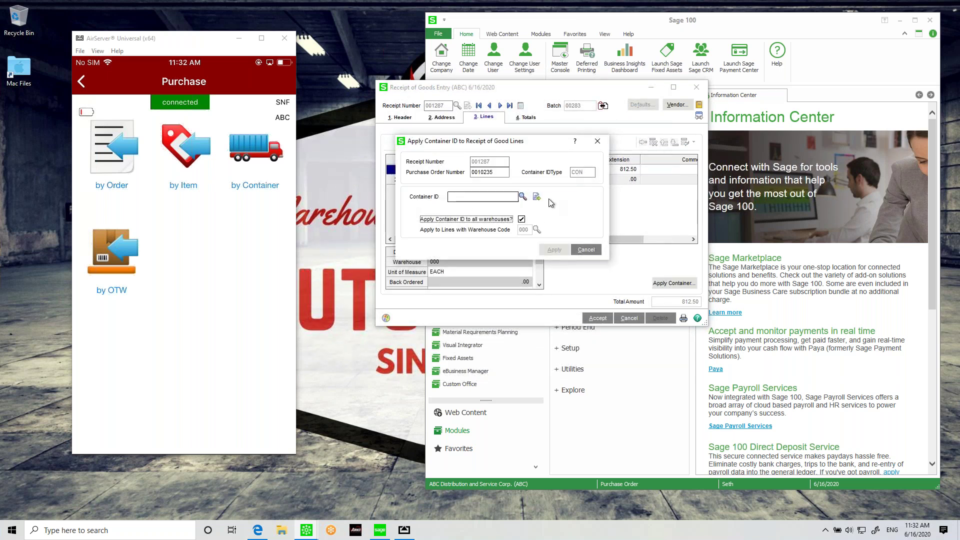
left_click(536, 197)
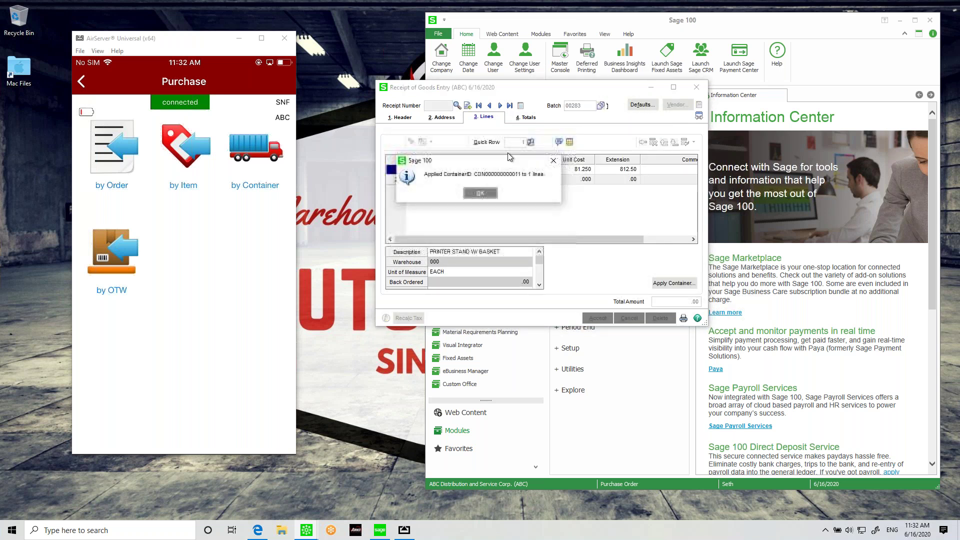
left_click(480, 195)
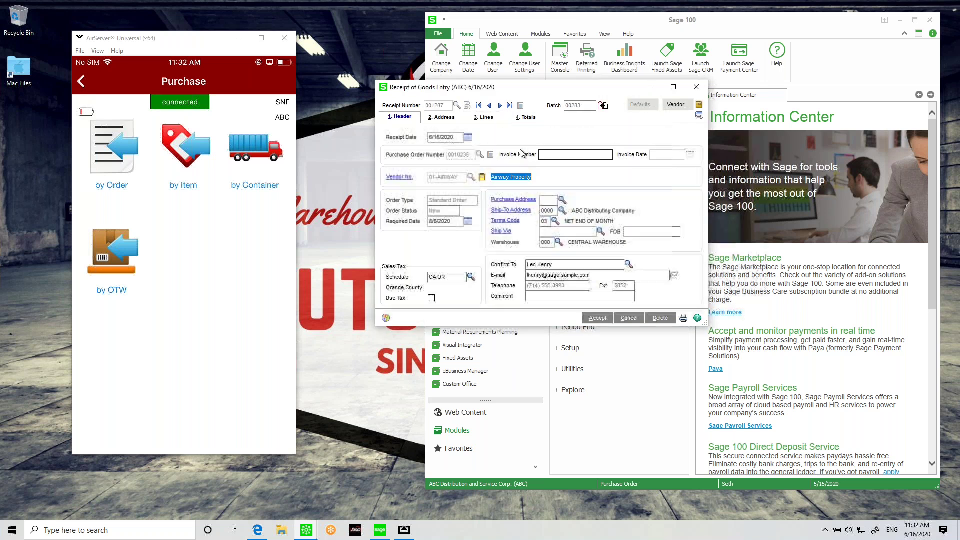
left_click(598, 319)
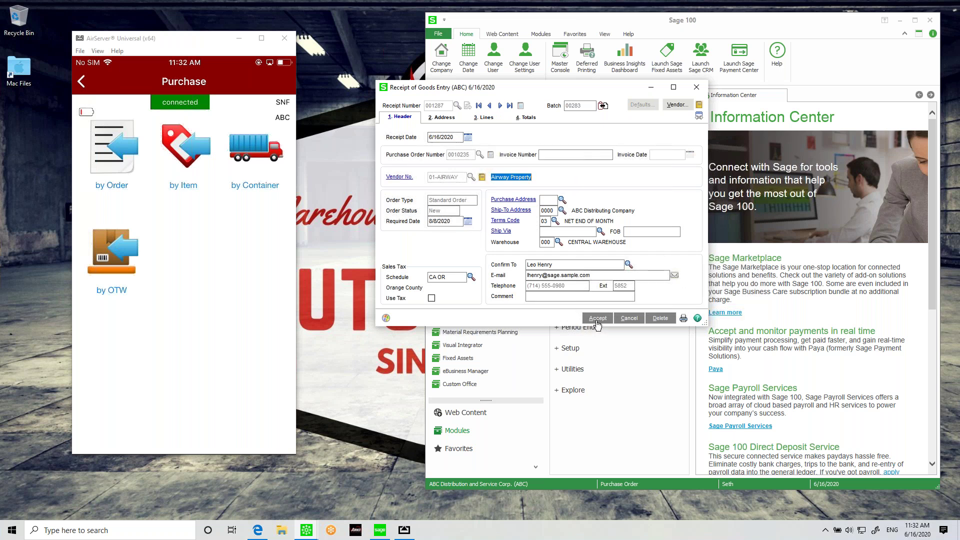
left_click(695, 88)
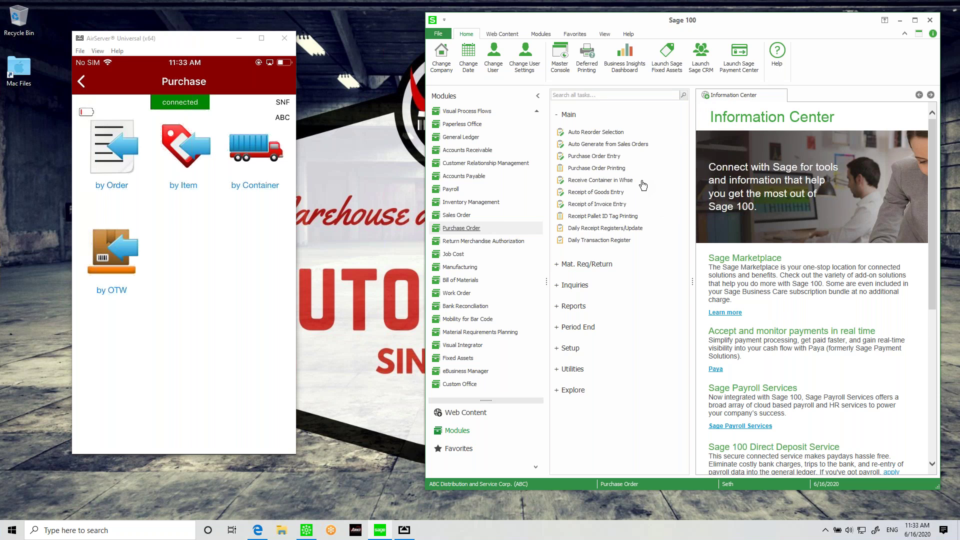
Step: Launch Receive Container in Whse from the Purchase Order Main task list
left_click(596, 181)
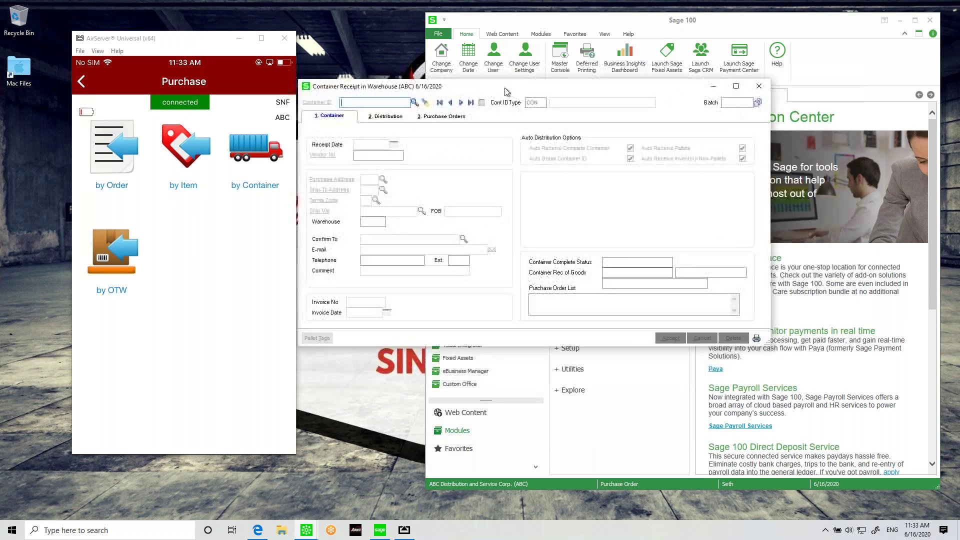
left_click(413, 102)
double_click(400, 230)
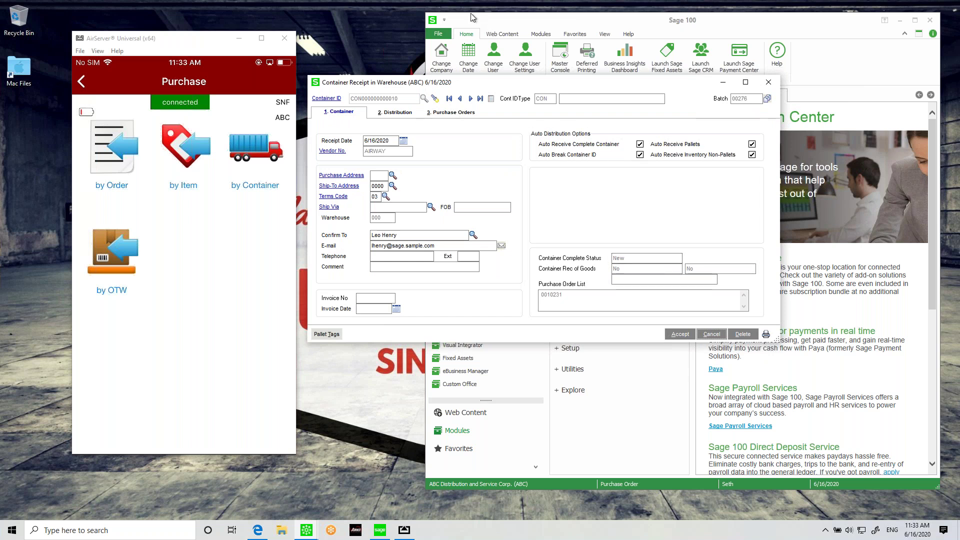
left_click(398, 112)
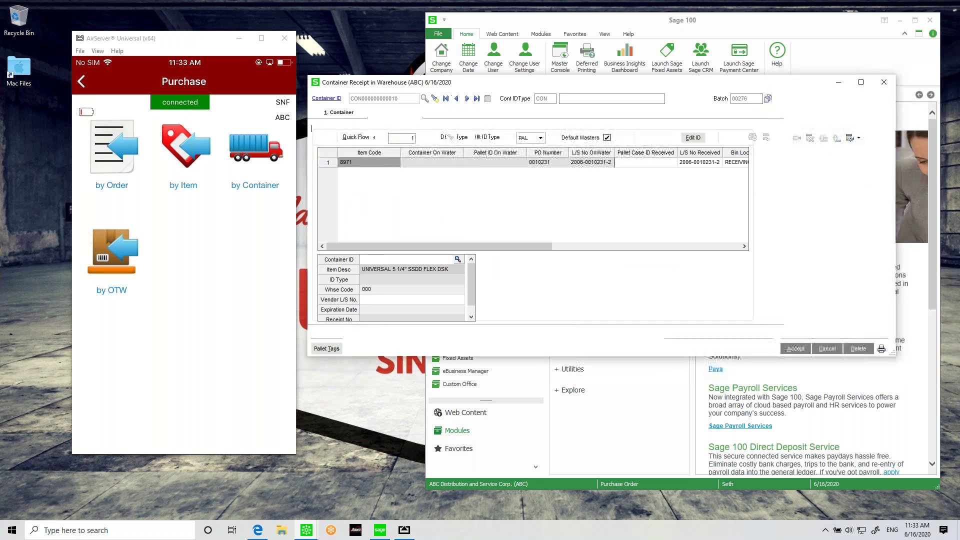
double_click(558, 78)
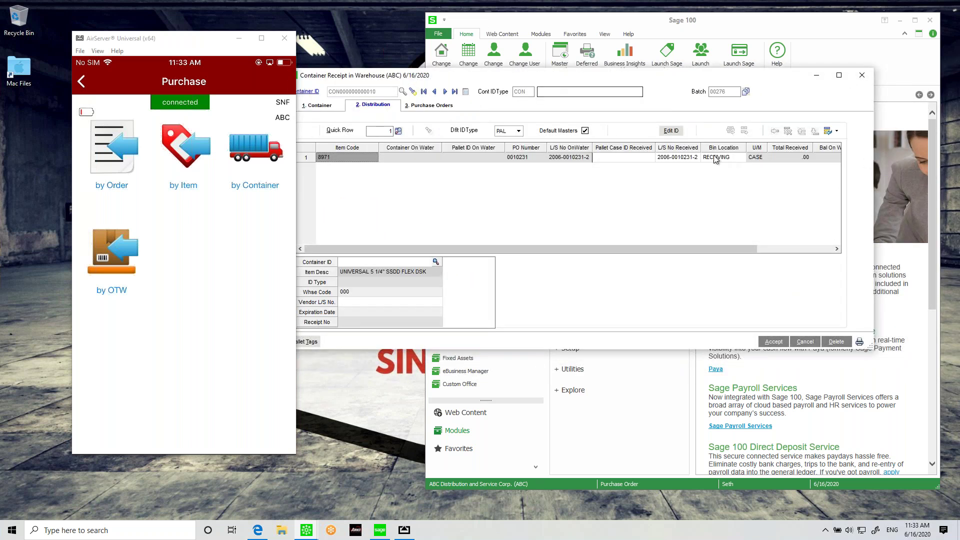
mouse_move(538, 76)
left_mouse_down()
mouse_move(584, 75)
mouse_move(548, 75)
left_mouse_up()
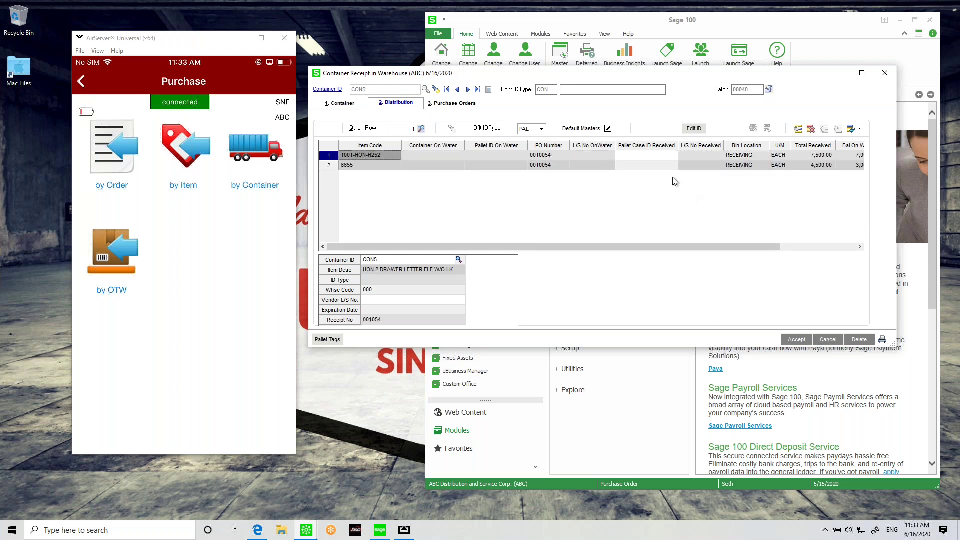
left_click(826, 340)
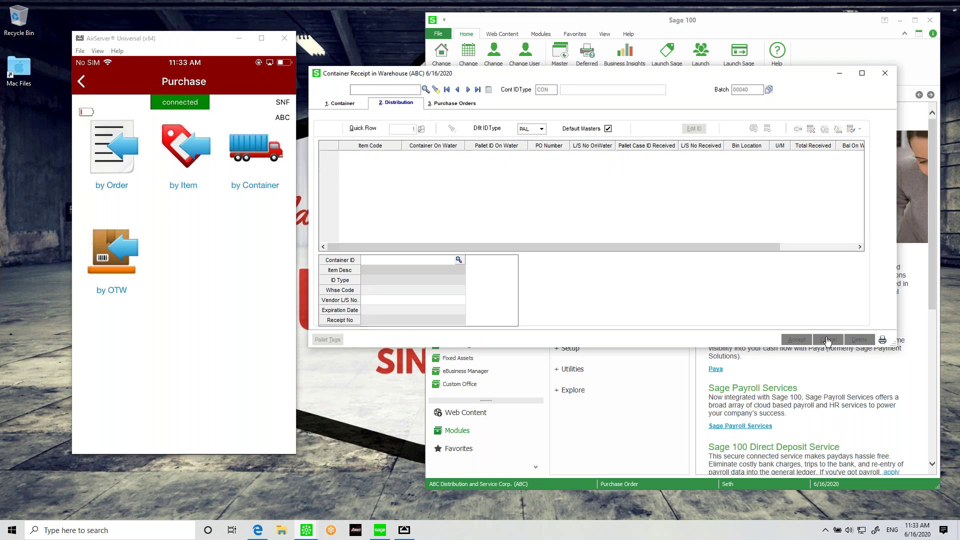
Step: Load container 1234, cancel it with Yes, and close the Container Receipt window
left_click(425, 90)
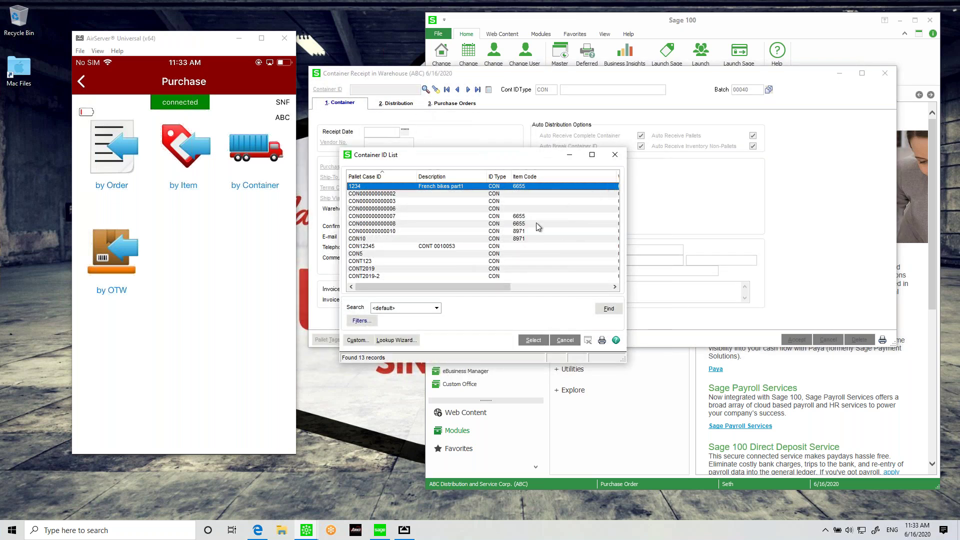
scroll(490, 260, "right", 5)
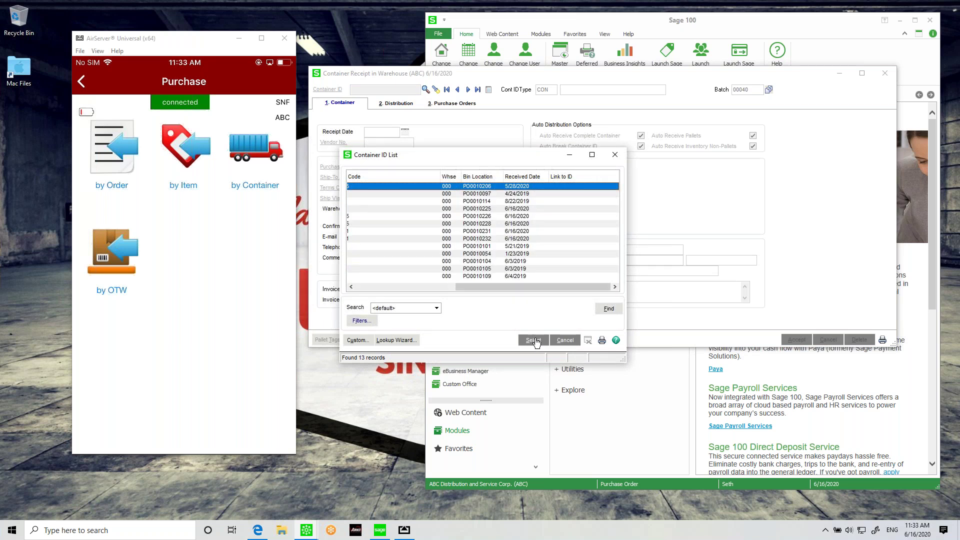
left_click(533, 340)
left_click(828, 340)
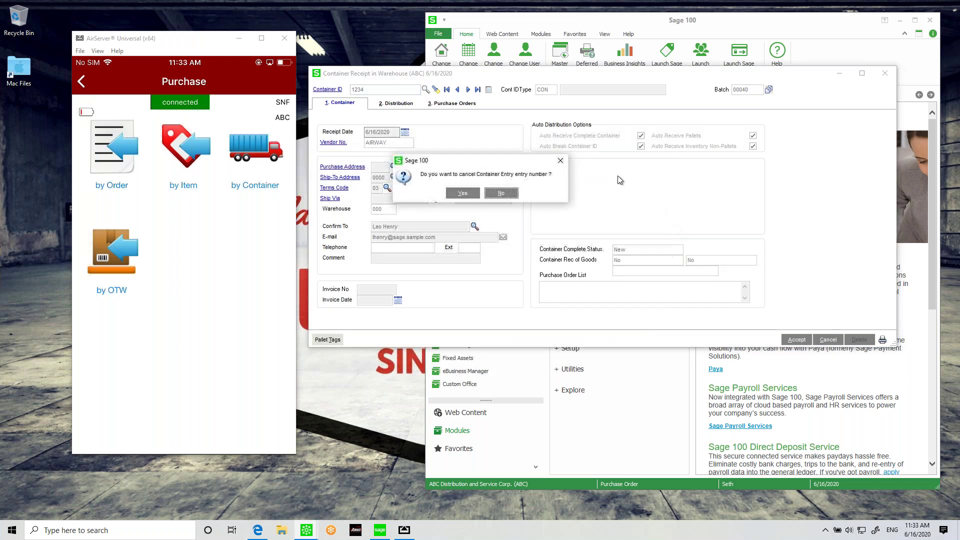
left_click(457, 196)
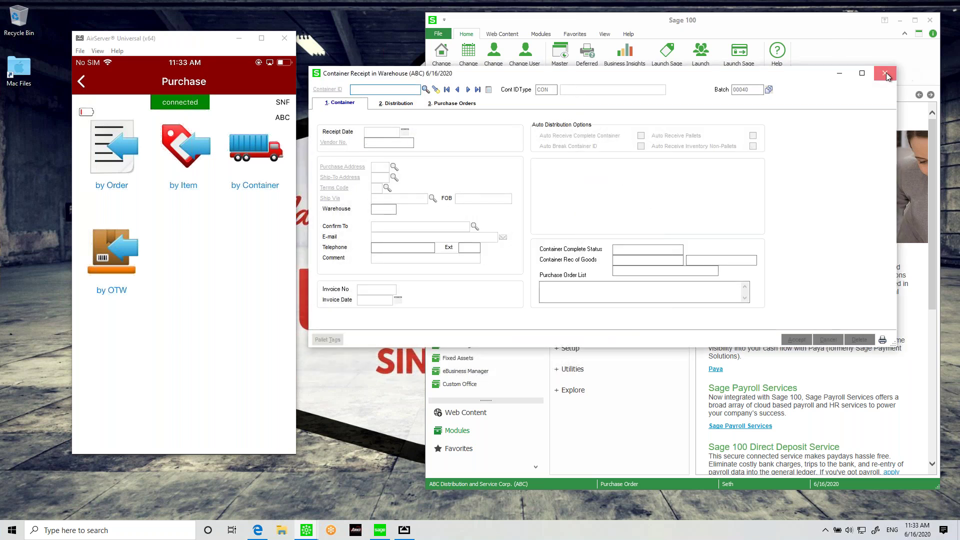
left_click(884, 74)
Step: Preview the Receipt Of Goods Register for batch 00283 from Daily Receipt Registers/Update
left_click(599, 228)
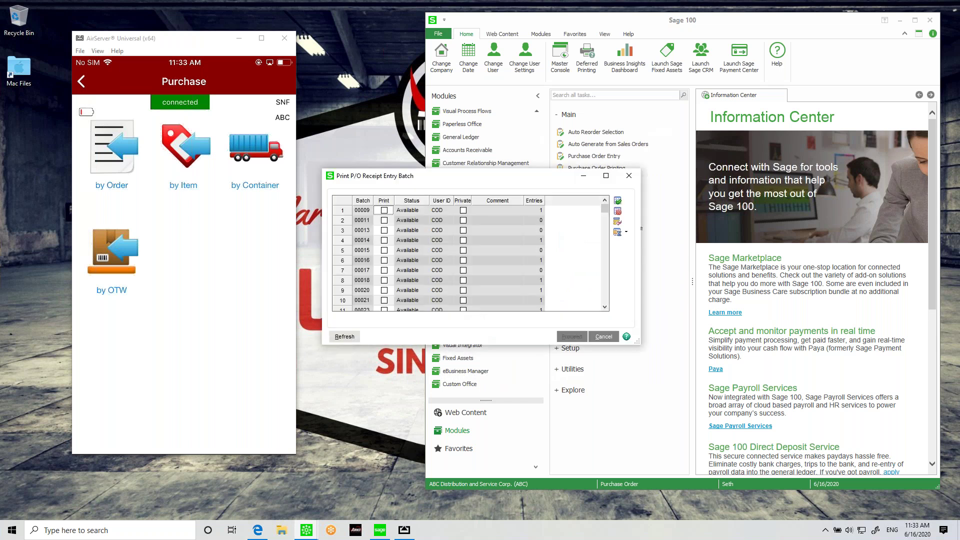
scroll(385, 308, "down", 15)
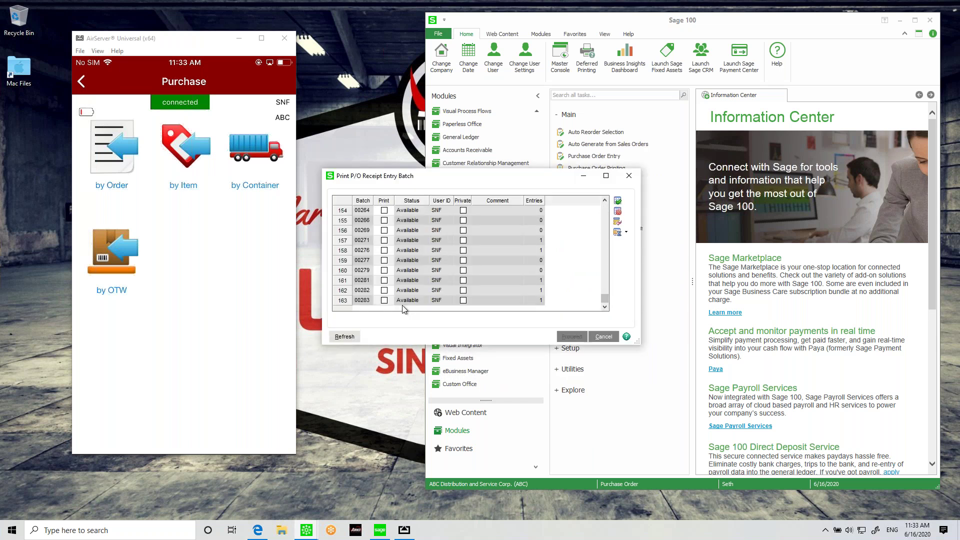
left_click(384, 301)
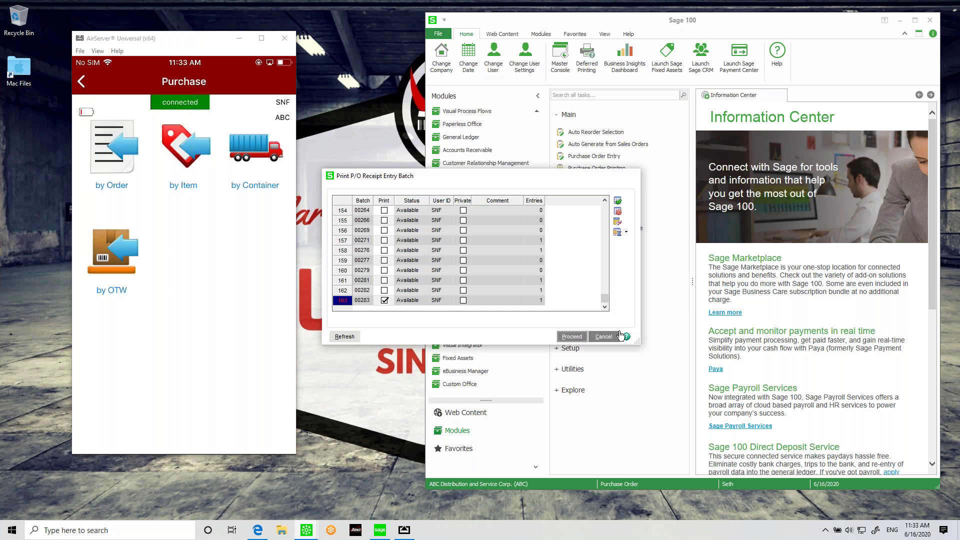
left_click(572, 337)
left_click(547, 316)
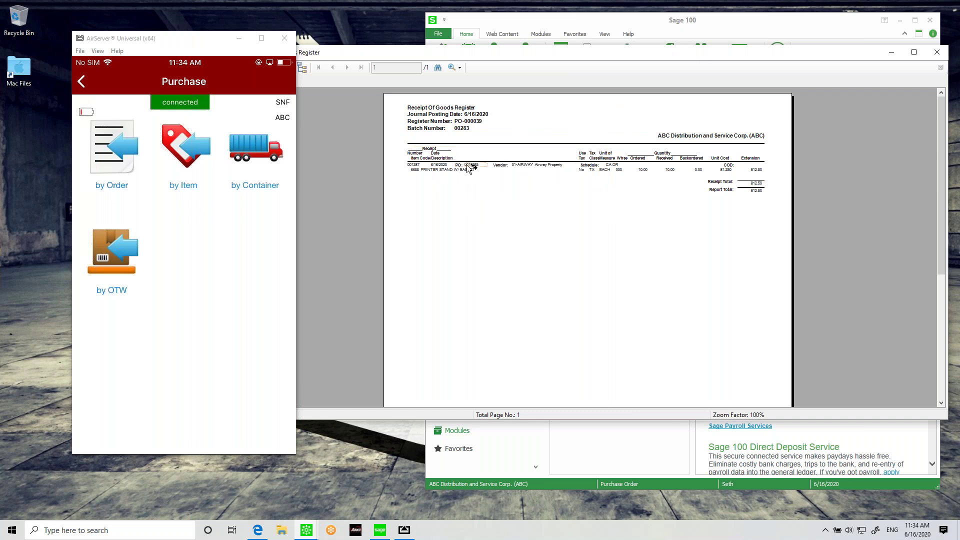
Step: Update the receipt register, then preview and close the 812.50 Daily Transaction Register
left_click(936, 52)
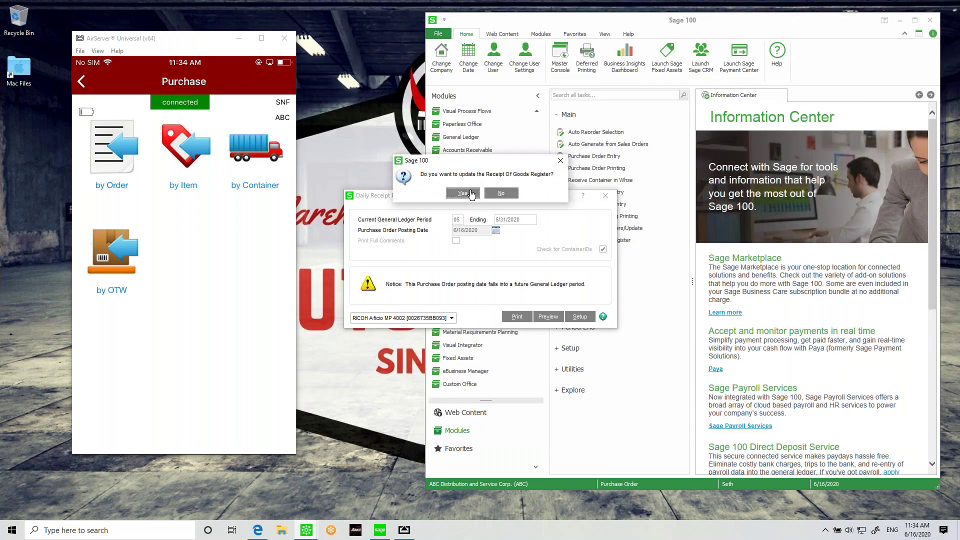
left_click(494, 194)
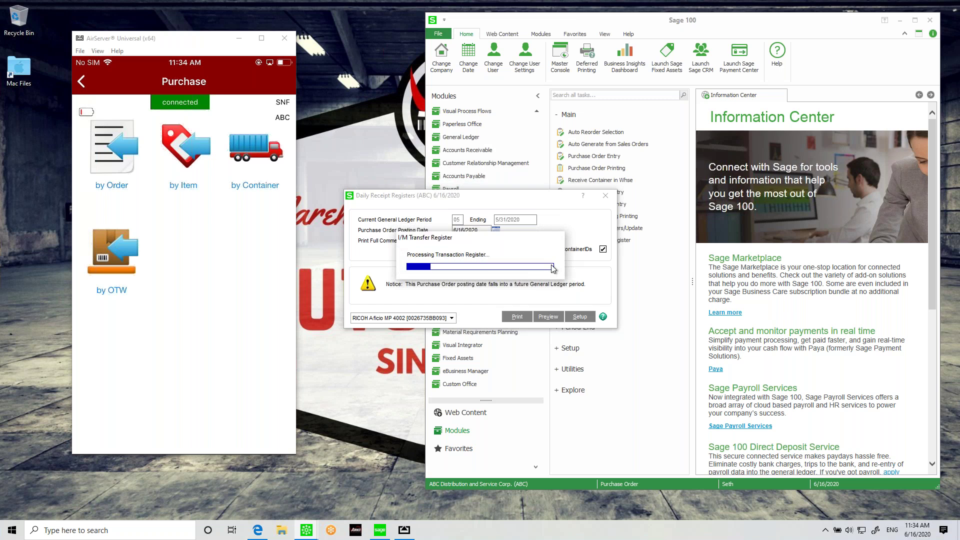
left_click(463, 195)
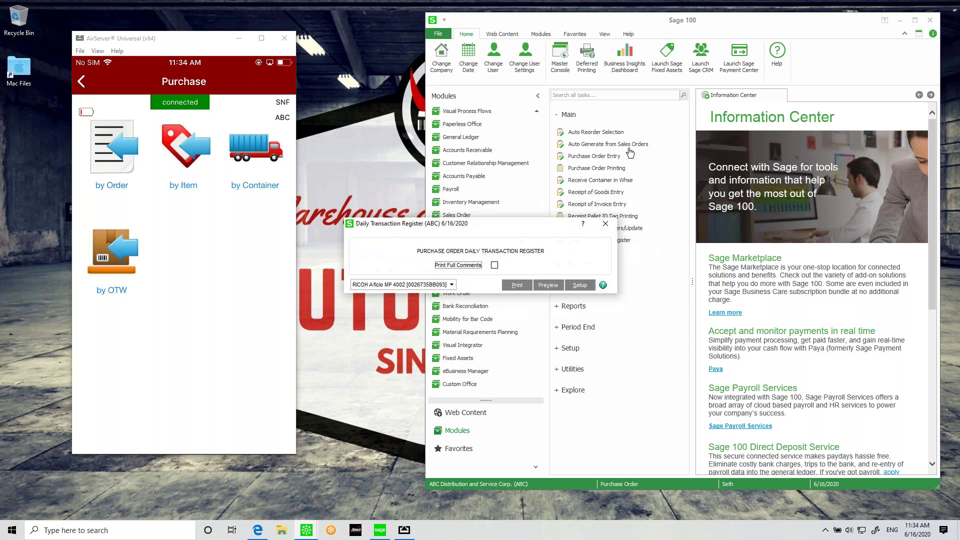
left_click(559, 286)
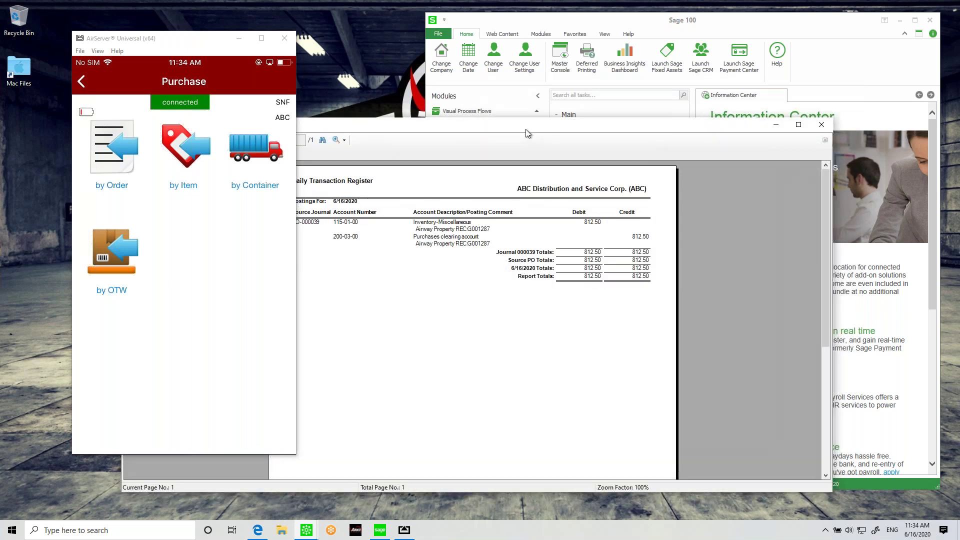
left_click(869, 109)
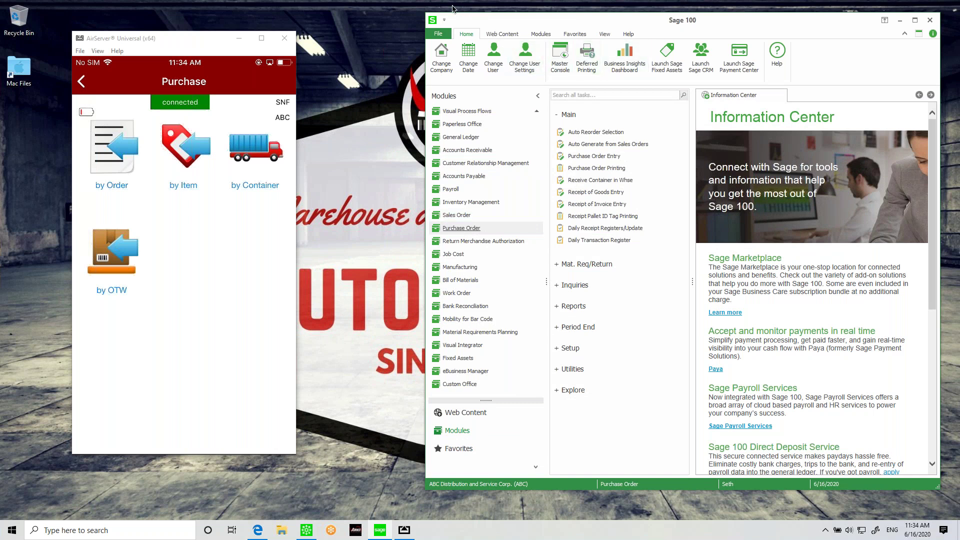
left_click(600, 180)
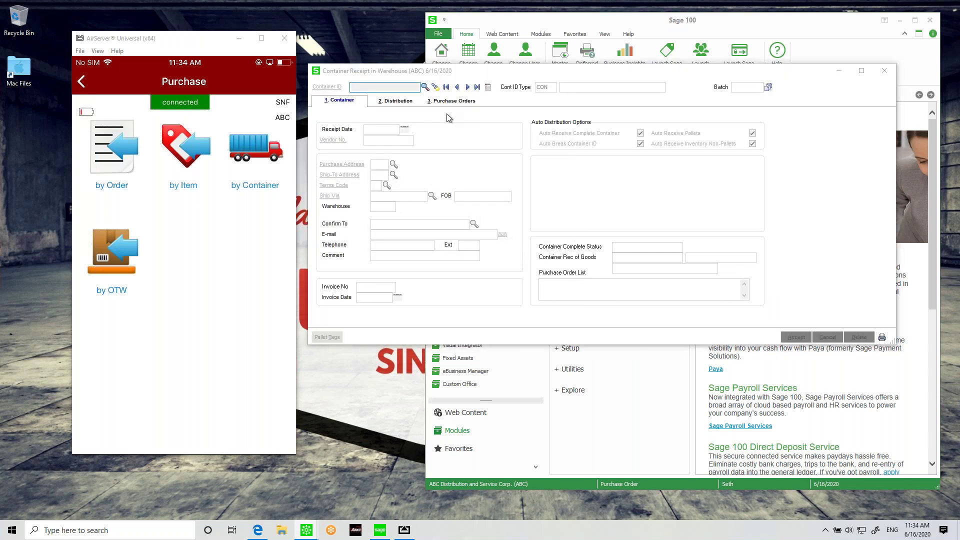
left_click(425, 87)
double_click(400, 238)
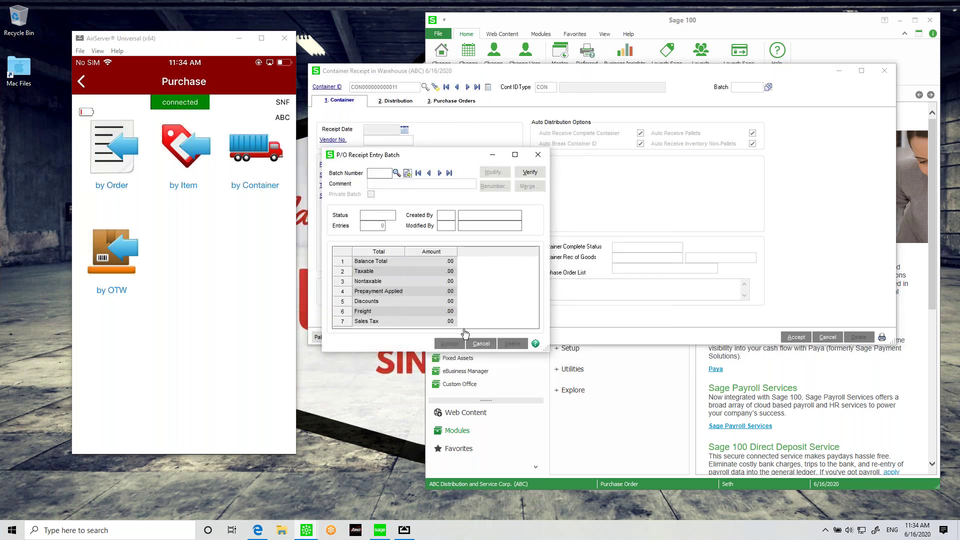
left_click(450, 343)
left_click(398, 100)
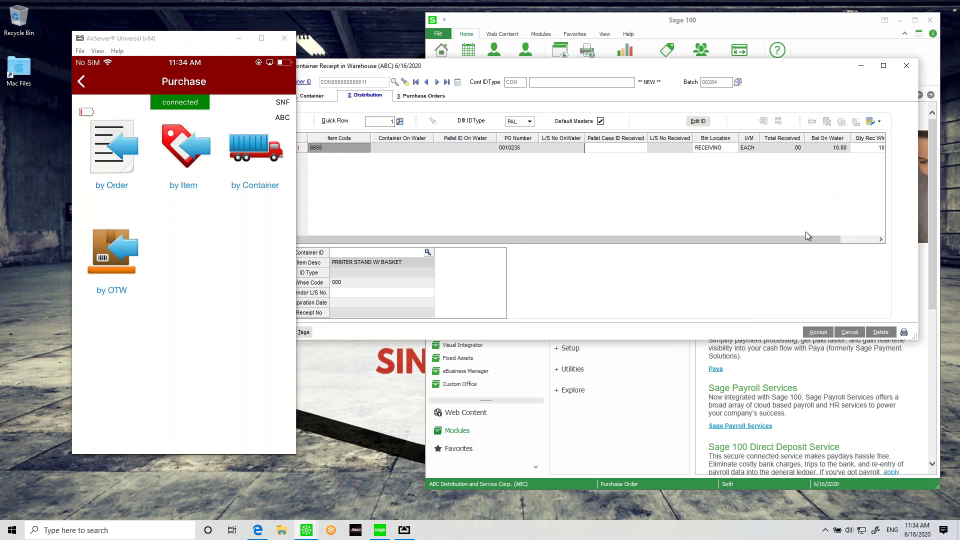
left_click_drag(807, 240, 850, 228)
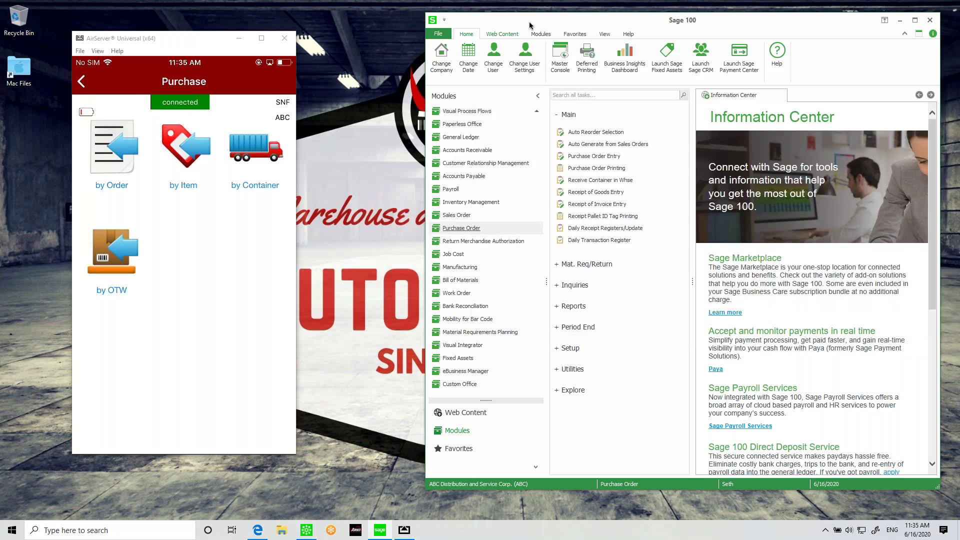
Step: Review item 6655's CENTRAL warehouse quantities and Multi-Bin locations in Item Maintenance, then close it
left_click_drag(529, 25, 443, 22)
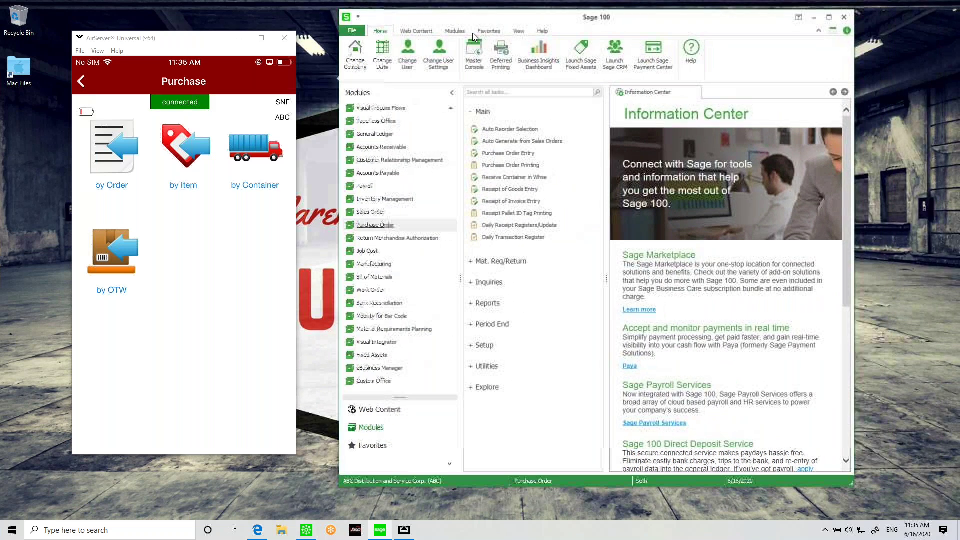
left_click(384, 200)
left_click(501, 131)
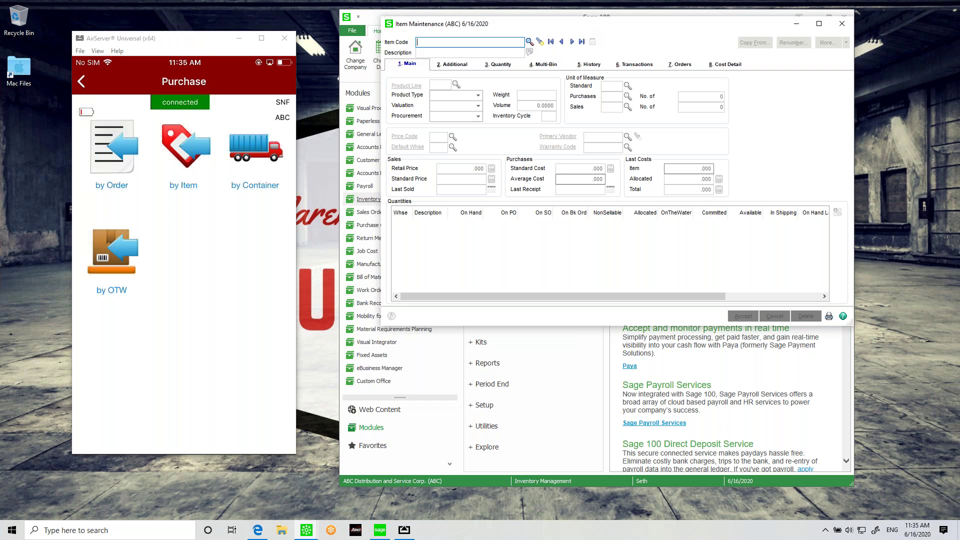
key("Tab")
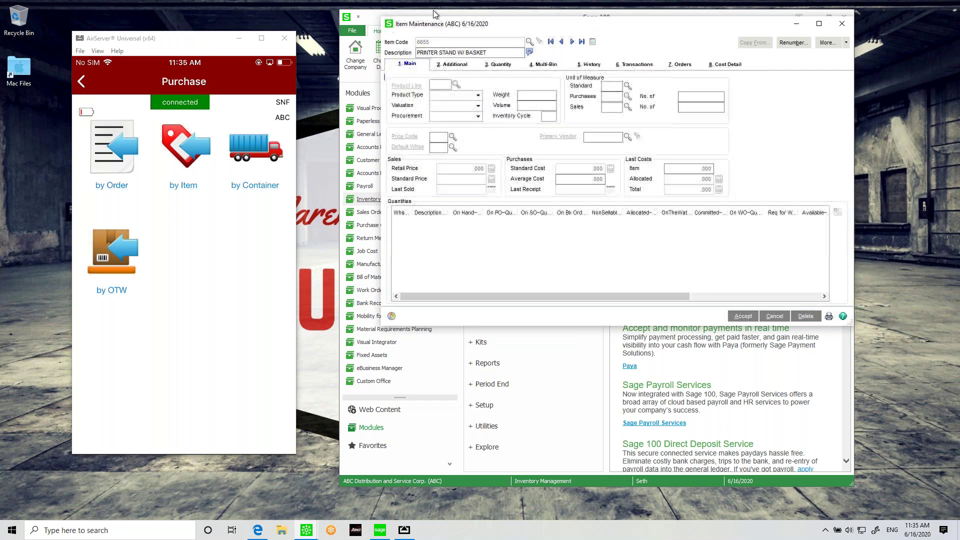
left_click(471, 225)
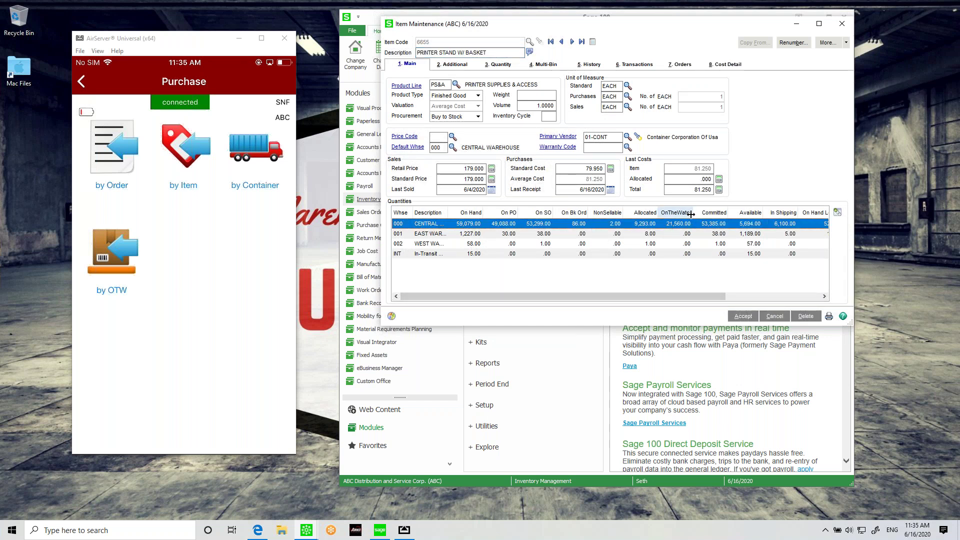
left_click_drag(691, 214, 708, 214)
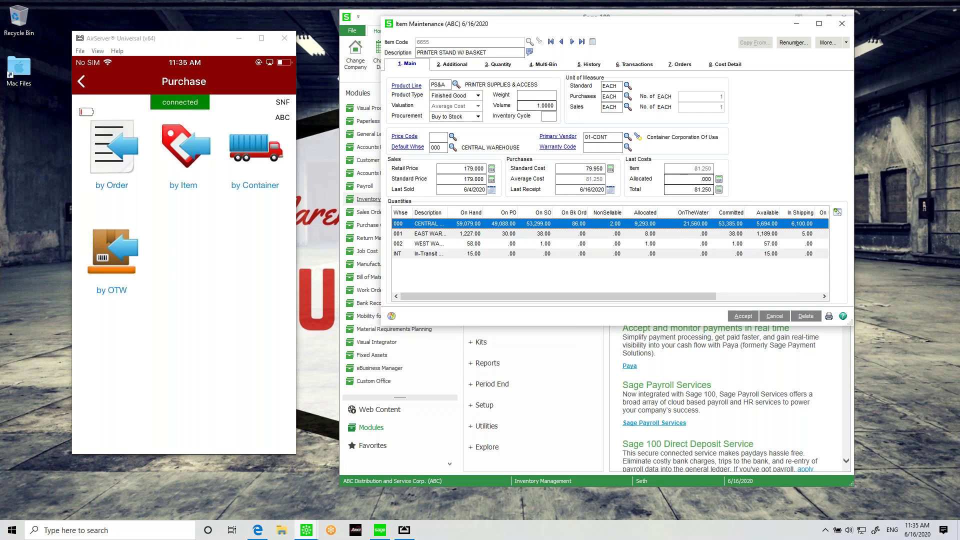
left_click(545, 63)
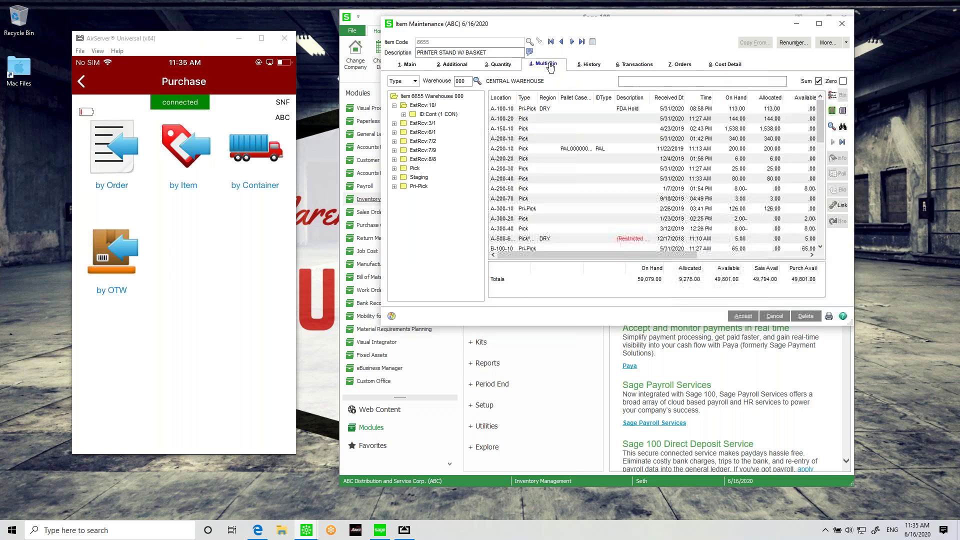
left_click(842, 24)
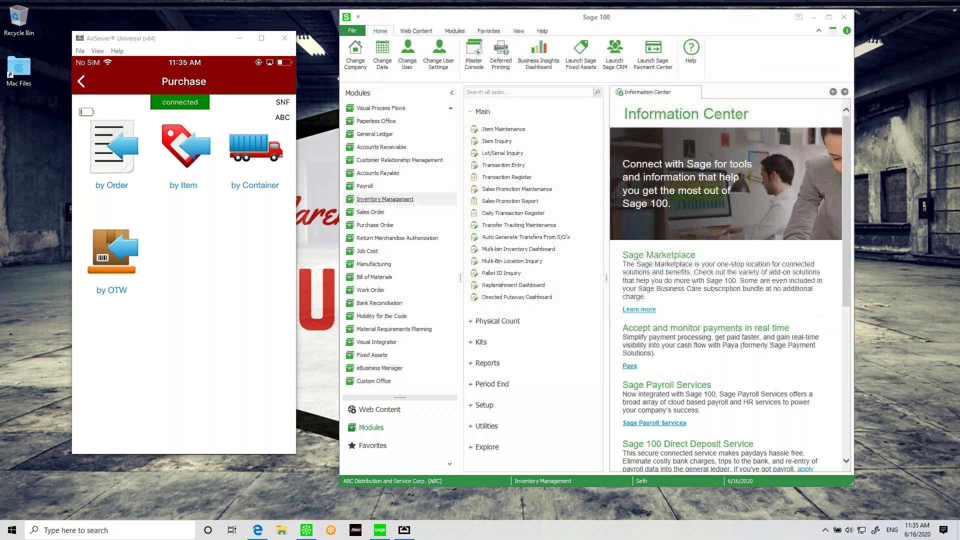
left_click(503, 142)
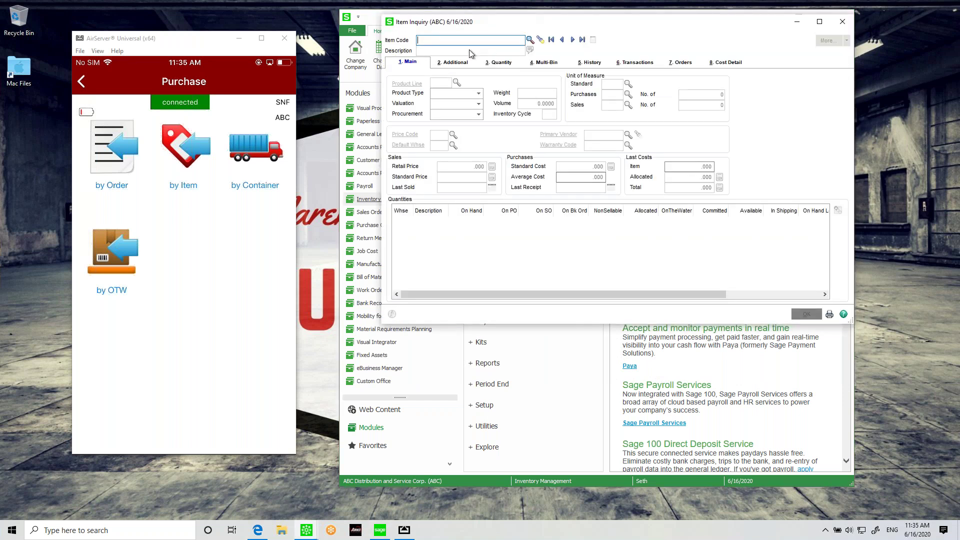
type("6655")
key("Tab")
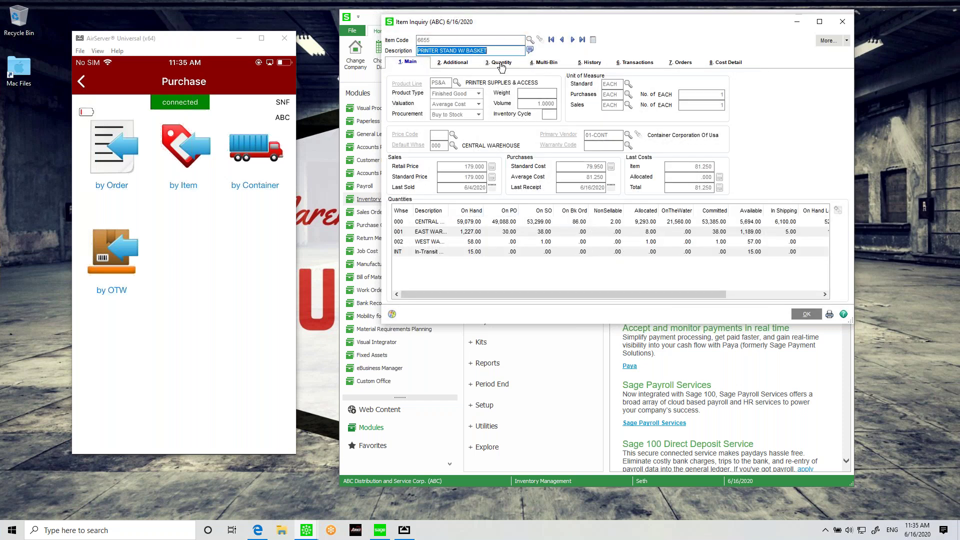
left_click(843, 21)
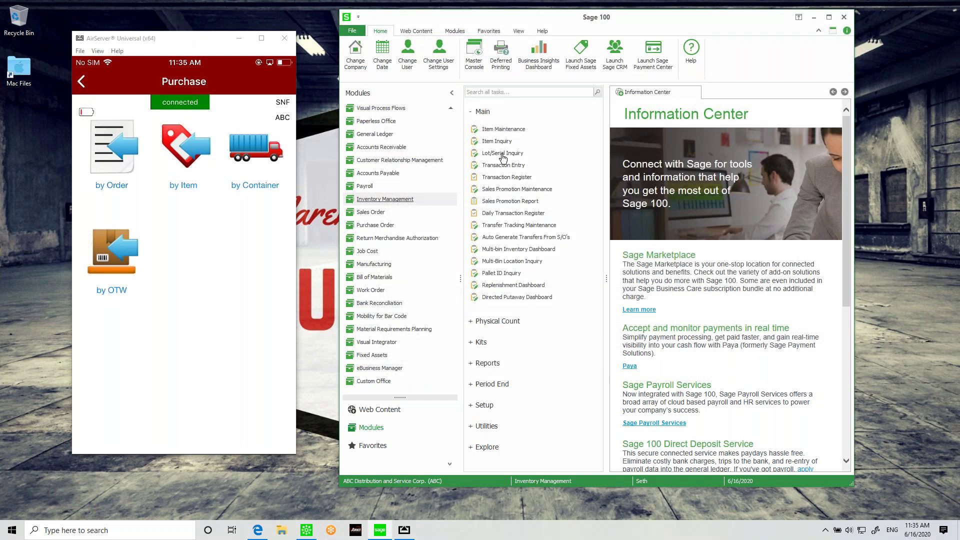
left_click(500, 129)
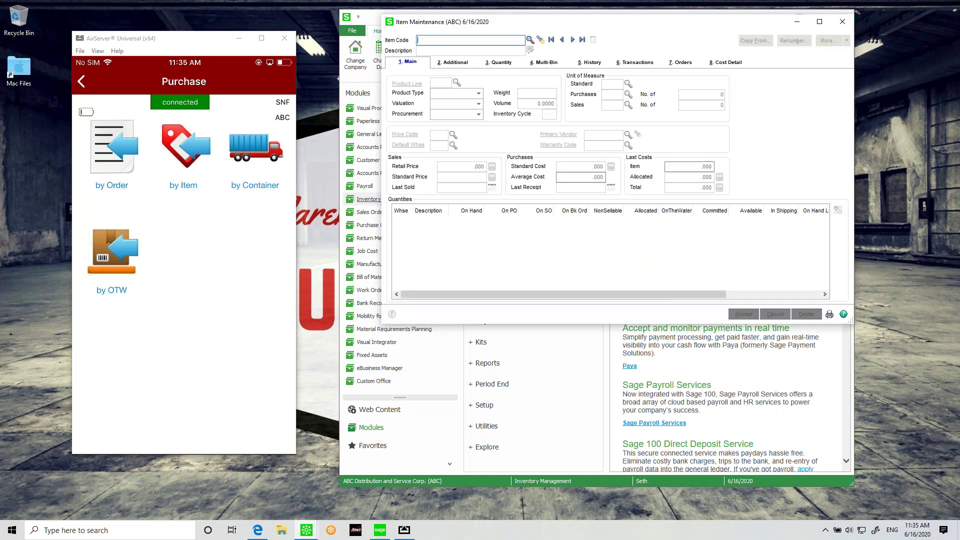
left_click(843, 22)
Step: Open the Multi-bin Inventory Dashboard filtered to item code 6655 and list its bins
left_click(524, 92)
type("dash")
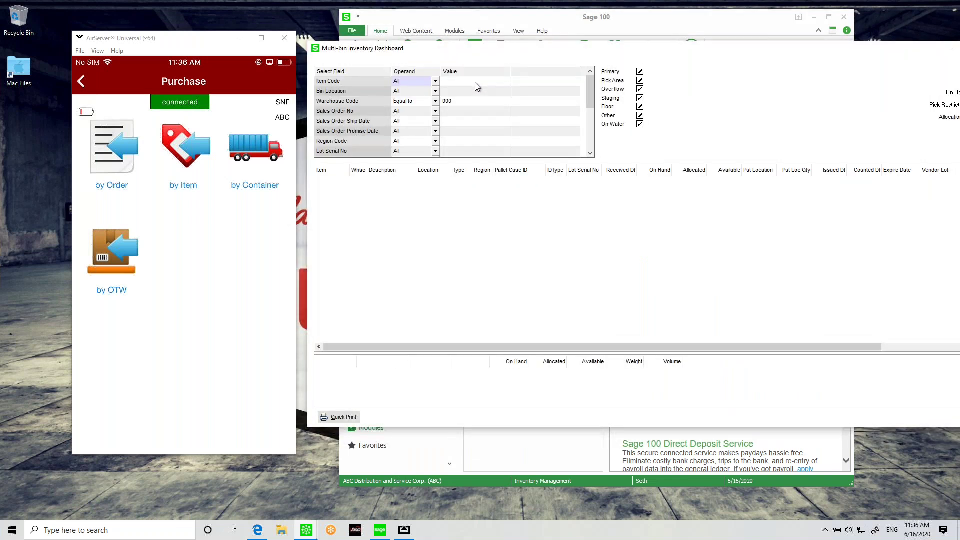
left_click(477, 82)
type("6655")
key("Tab")
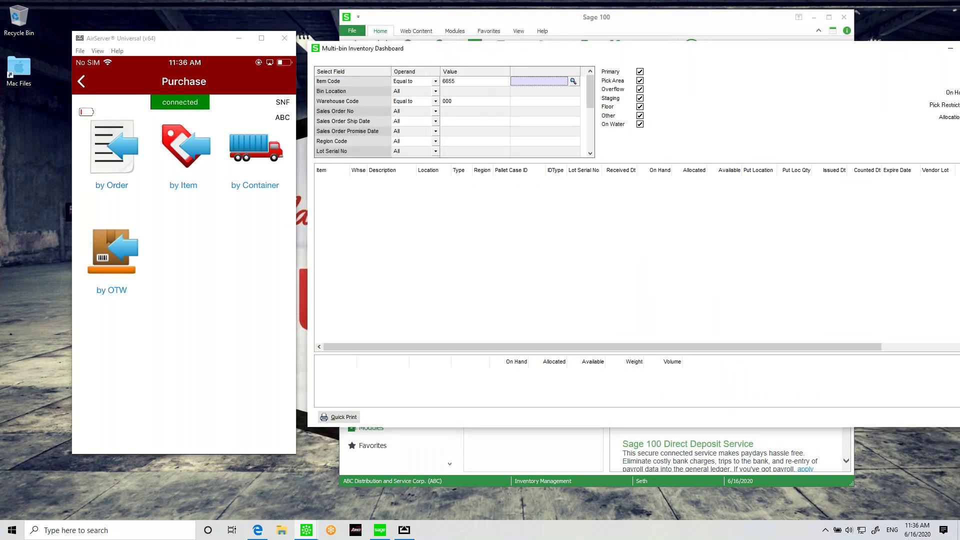
left_click_drag(799, 54, 745, 58)
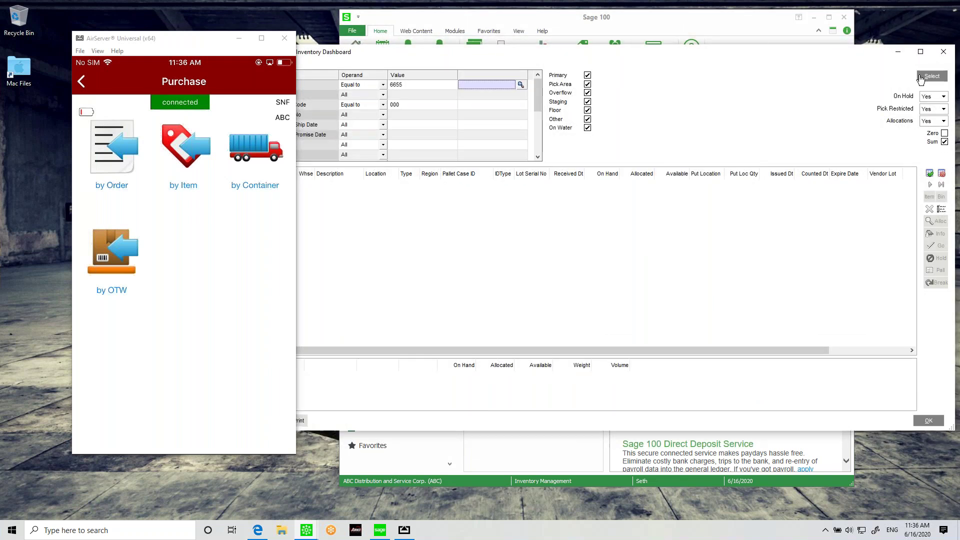
key("alt+s")
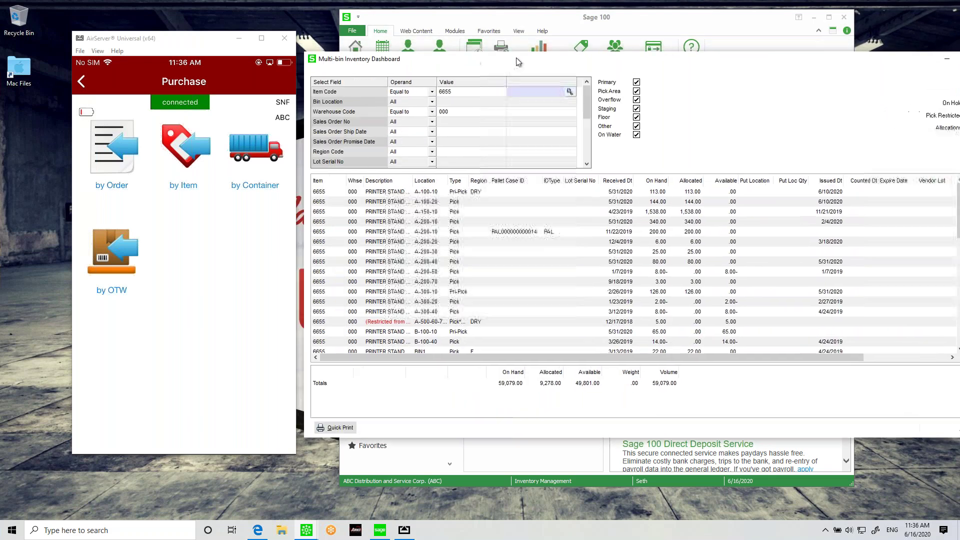
Step: Sort by Received Dt newest first and inspect the on-water PO0010225, PO0010228 and PO0010235 rows
left_click(641, 172)
left_click(640, 172)
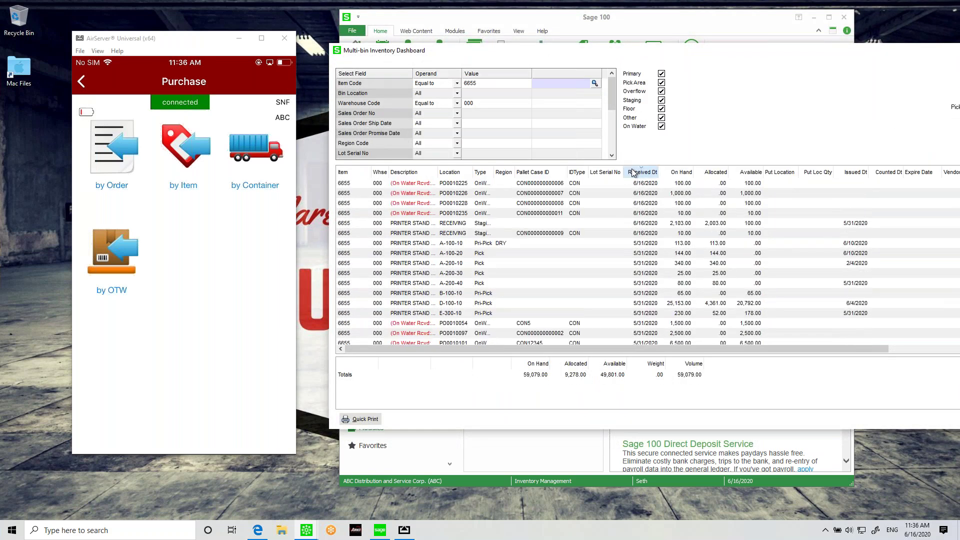
left_click(471, 186)
left_click_drag(438, 172, 471, 173)
left_click(426, 213)
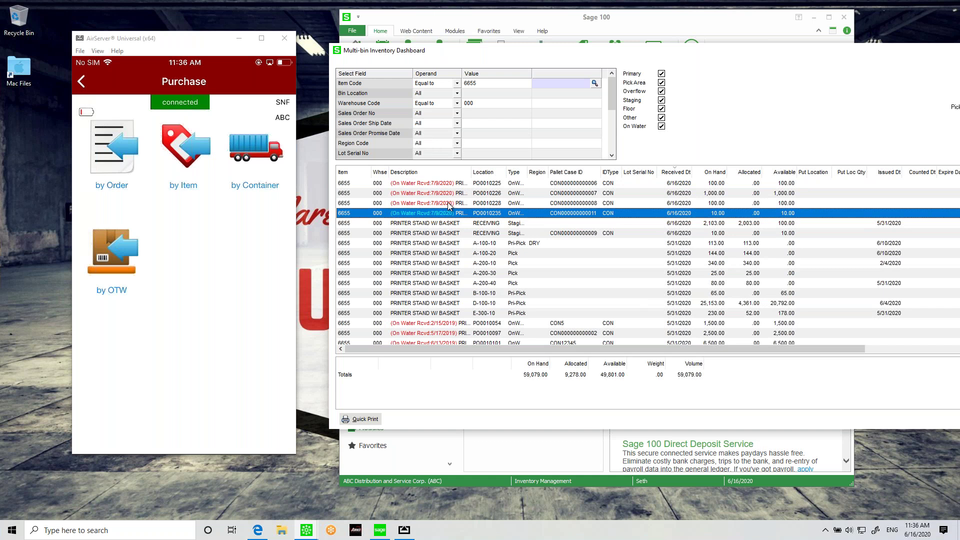
left_click(447, 205)
left_click(460, 212)
double_click(594, 50)
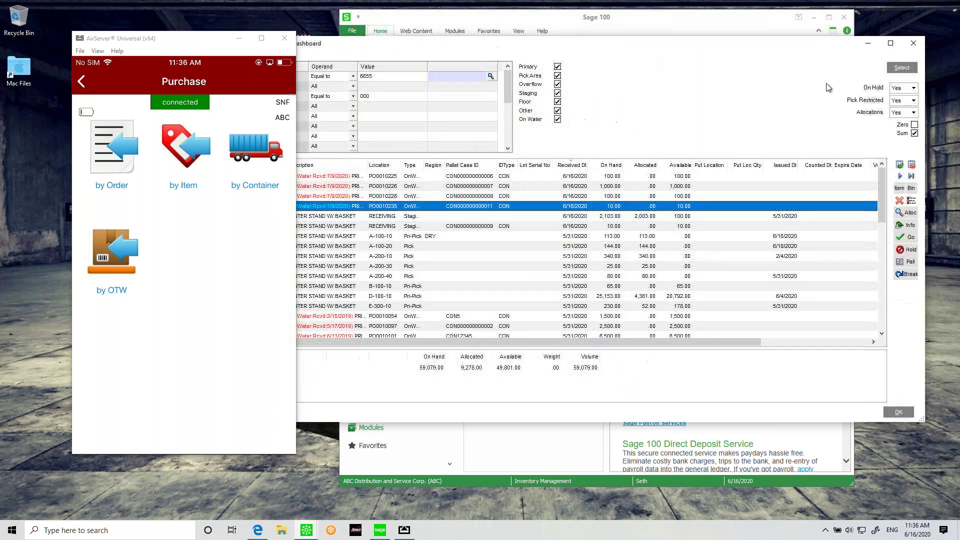
Step: Close the dashboard, reposition the mirrored phone window, and show Purchase Order tasks from Favorites
left_click(914, 43)
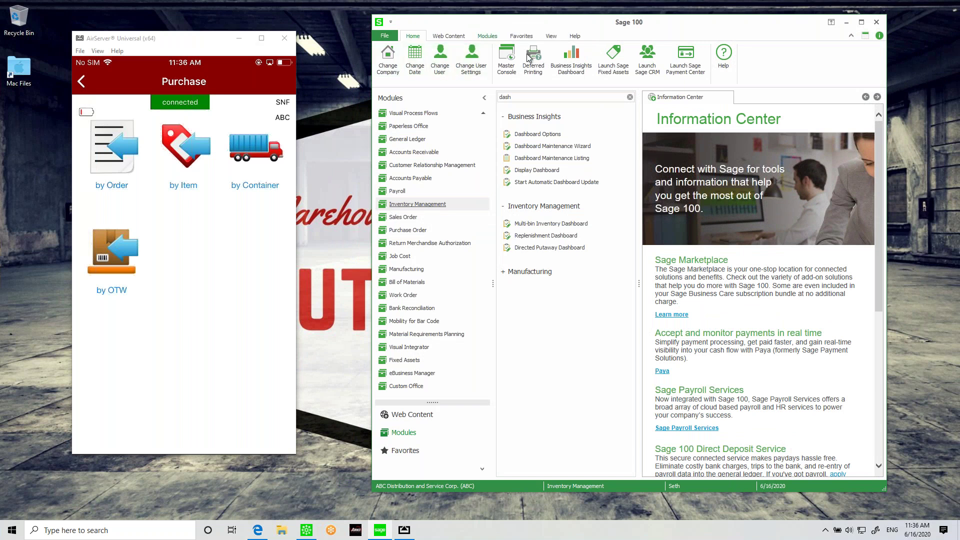
left_click_drag(189, 38, 200, 31)
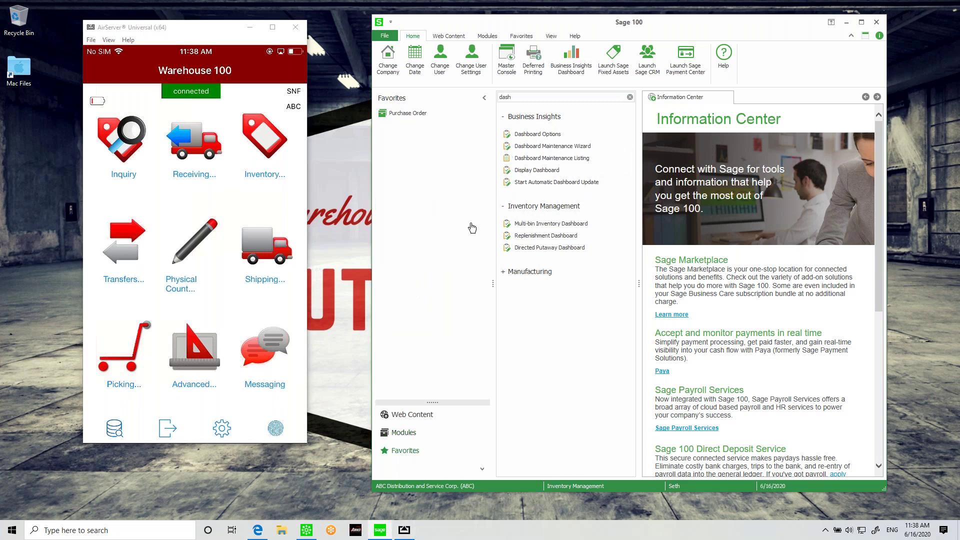
left_click(411, 118)
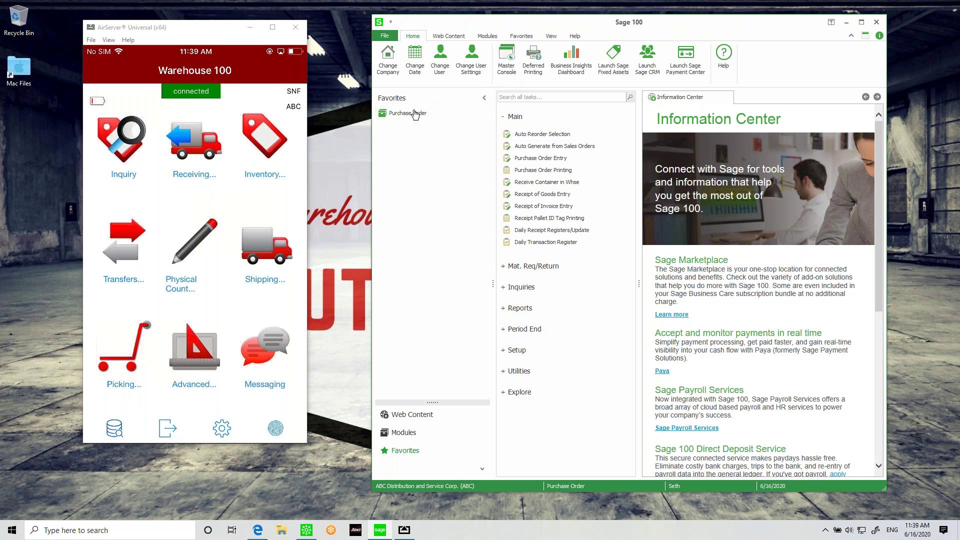
Step: Expand the full Warehouse 100 modules list to reach Transfers
left_click(409, 433)
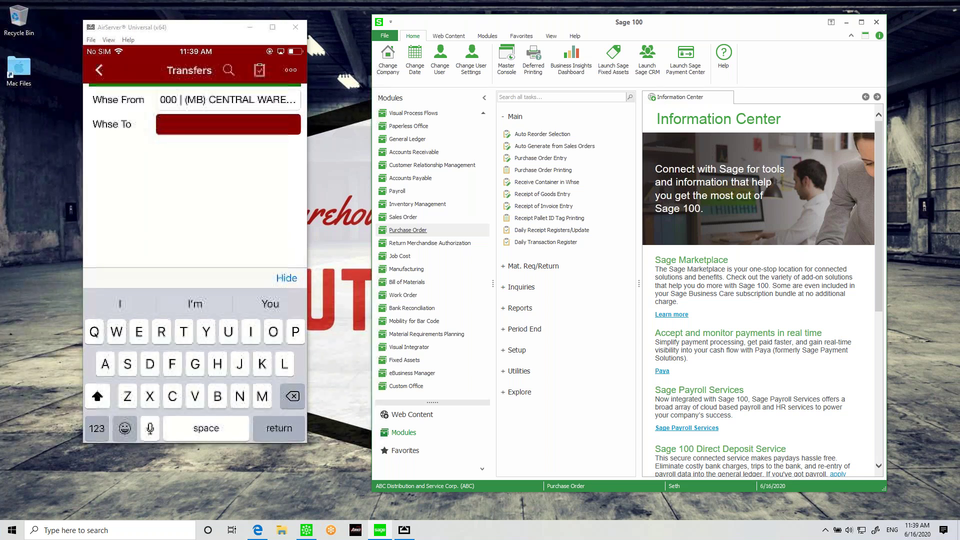
Step: Enter 000 as the transfer's destination warehouse, then go back to edit it
type("000")
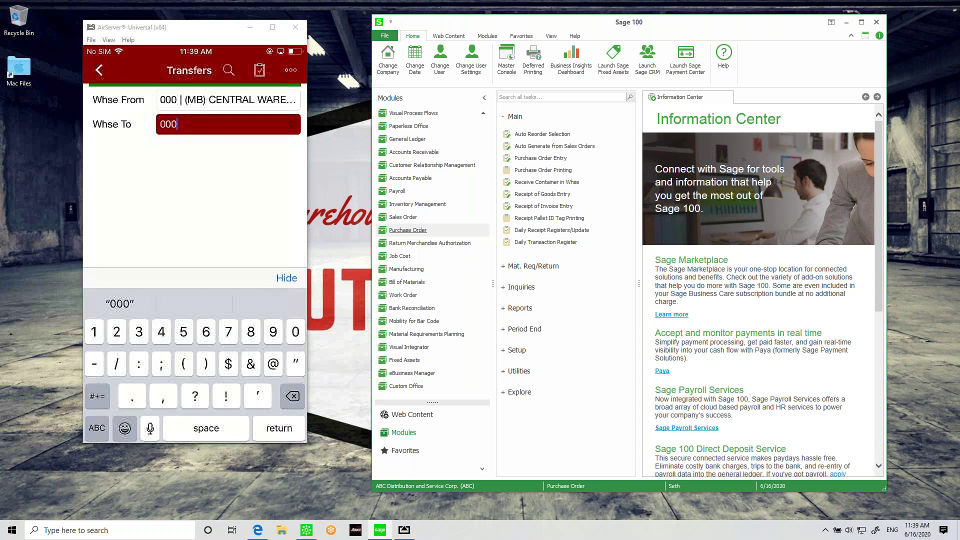
key("Return")
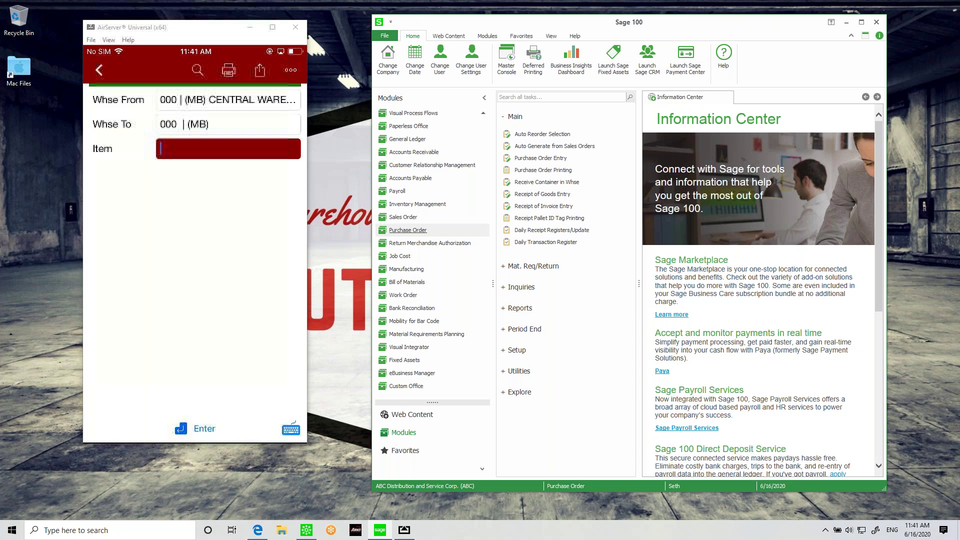
left_click(229, 124)
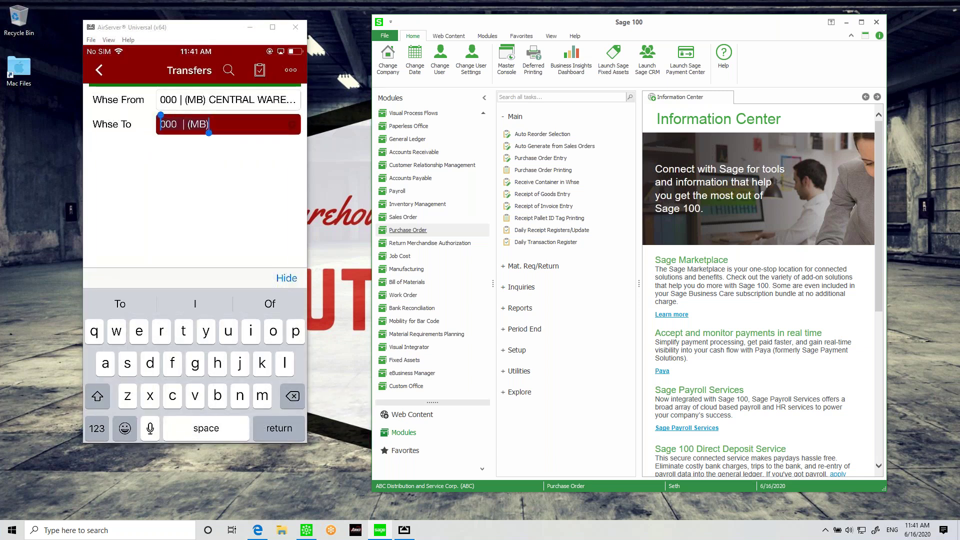
Step: Change the transfer's destination warehouse to 001 and cancel the item lookup
type("001")
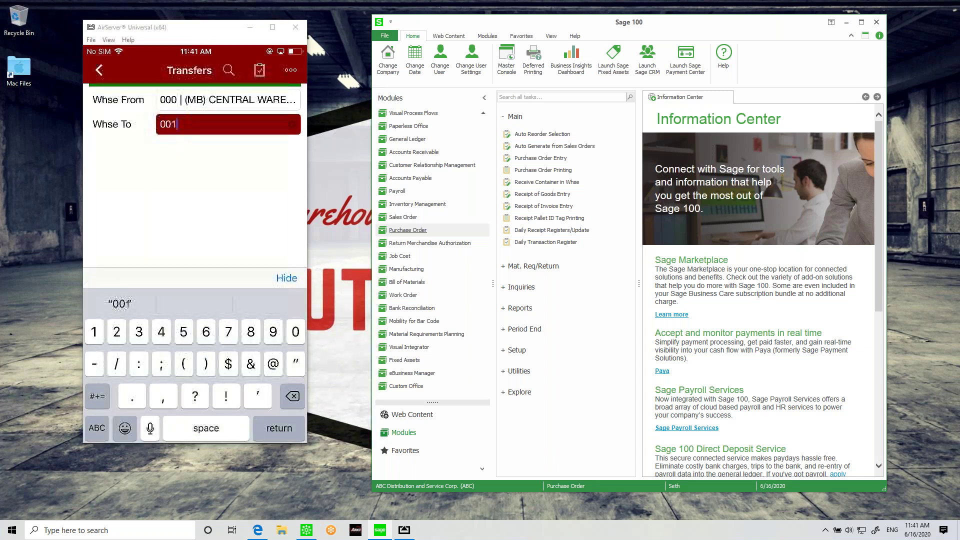
key("Return")
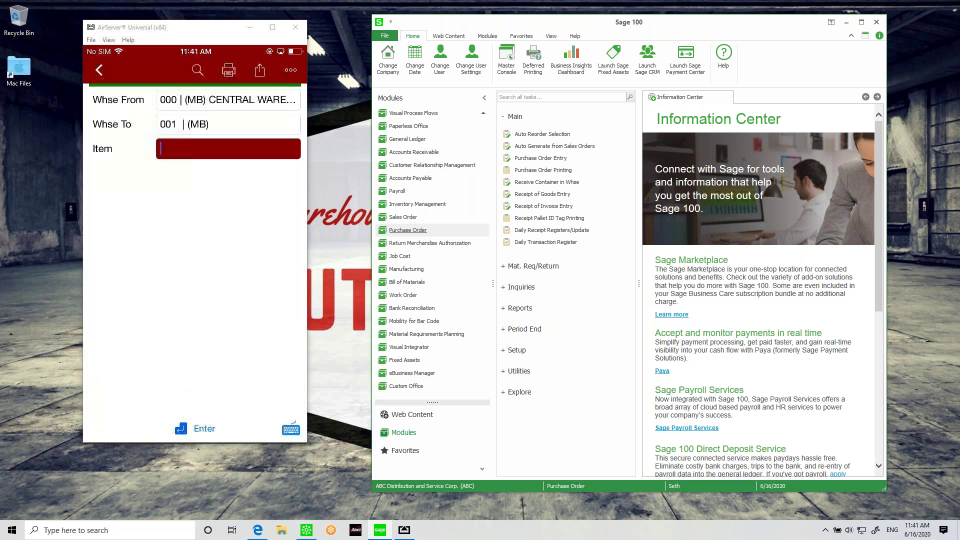
left_click(198, 70)
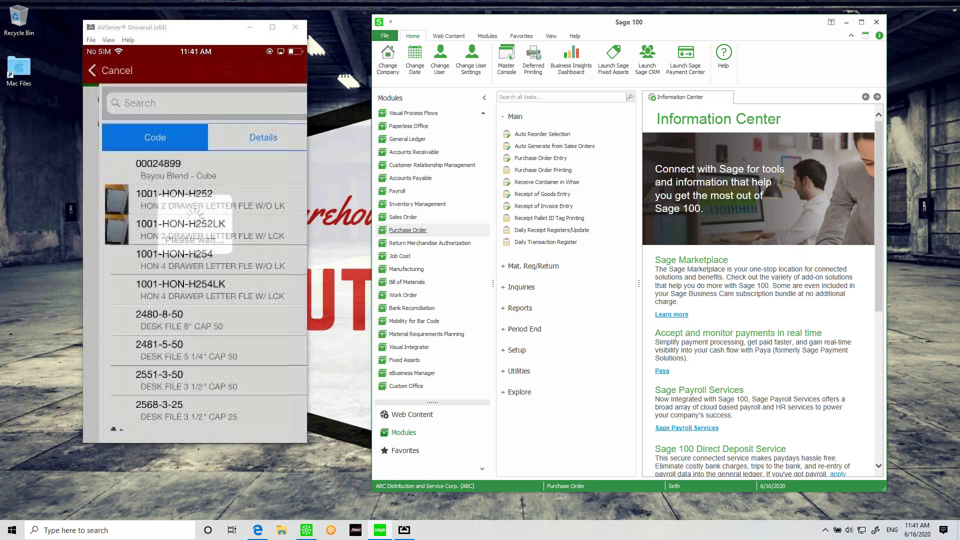
left_click(113, 70)
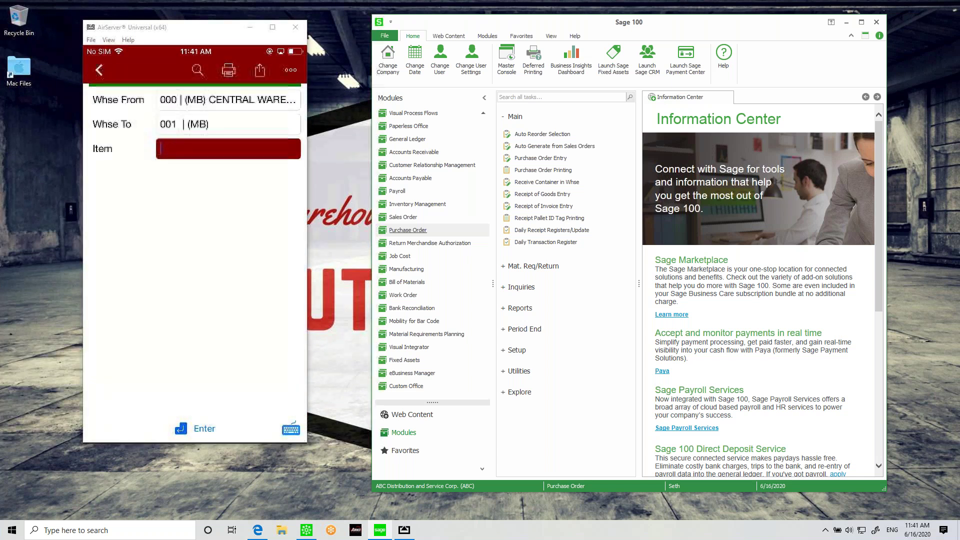
Step: Abandon the unfinished transfer and open Inventory Inquiry from the main menu
left_click(98, 70)
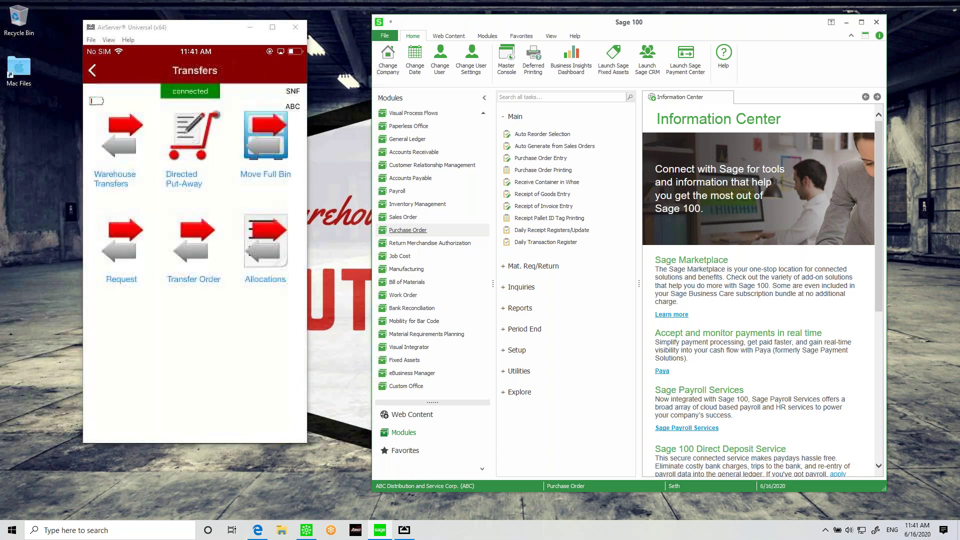
left_click(99, 70)
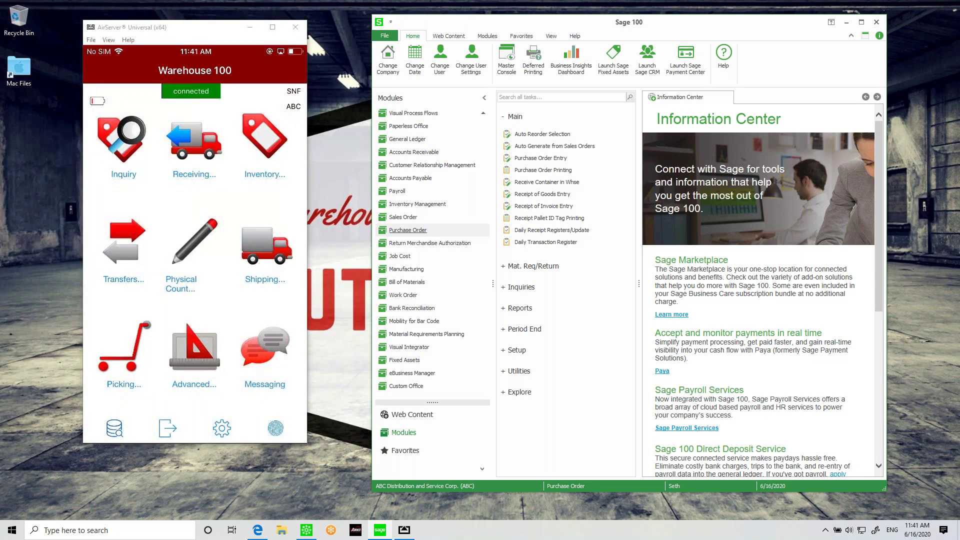
left_click(121, 140)
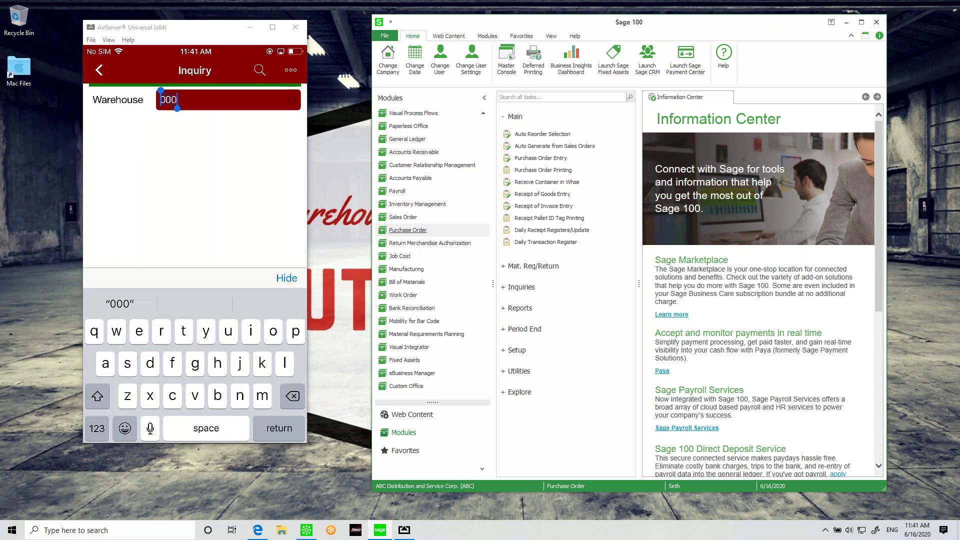
Step: Look up item 8971 in warehouse 001, showing 220 on hand in bin C-200-20
left_click(97, 428)
type("00-")
key("BackSpace")
type("1")
key("Return")
left_click(229, 70)
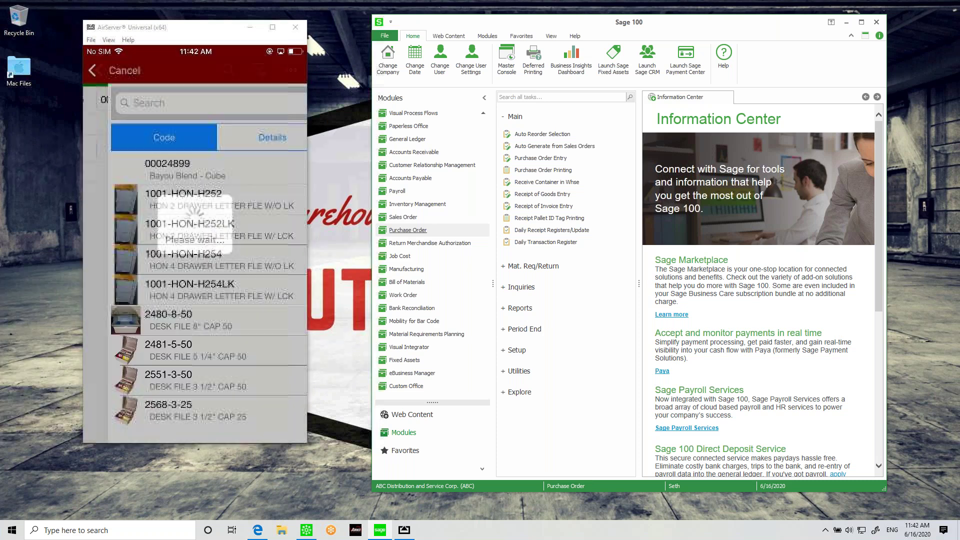
scroll(195, 290, "down", 5)
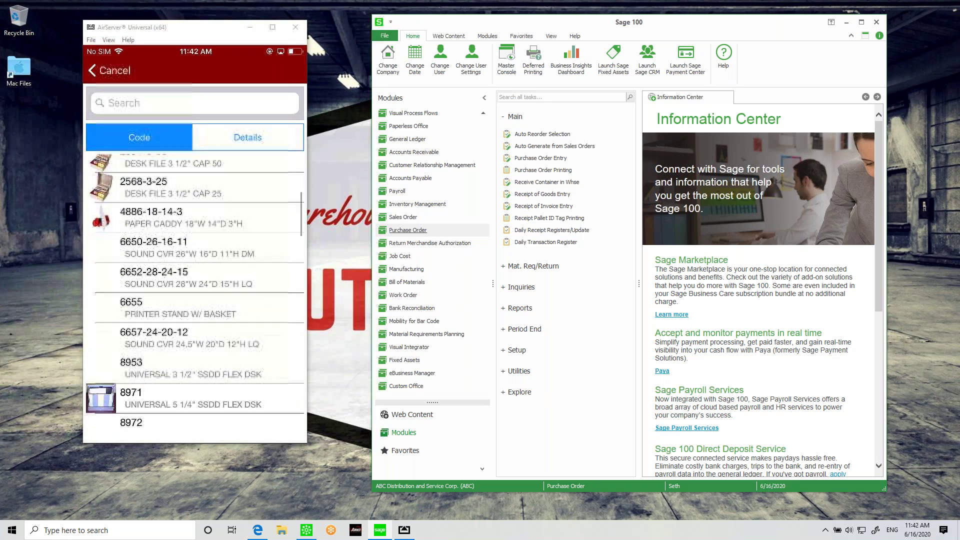
left_click(108, 70)
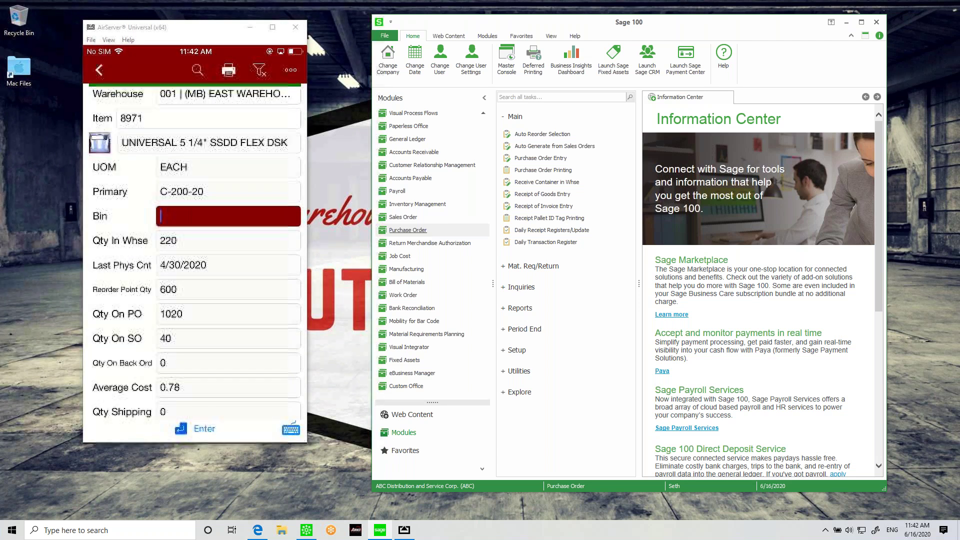
scroll(195, 255, "down", 2)
scroll(195, 255, "up", 1)
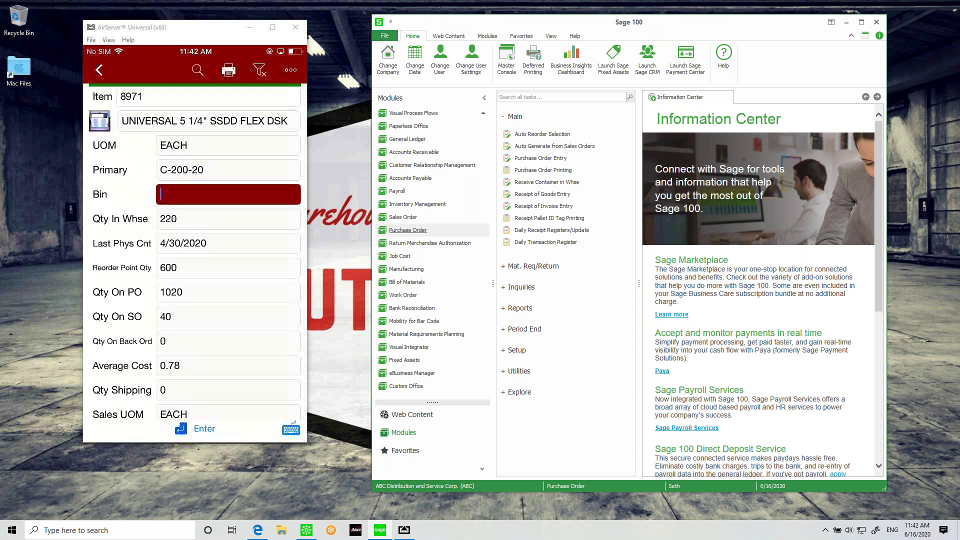
left_click(99, 70)
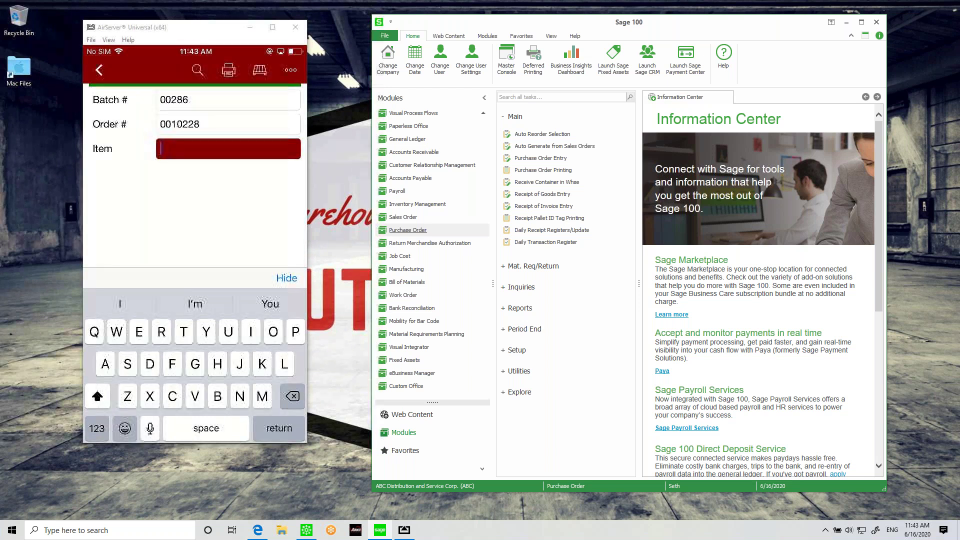
Step: Bring up the printing method choices for batch 00286, order 0010228
left_click(228, 70)
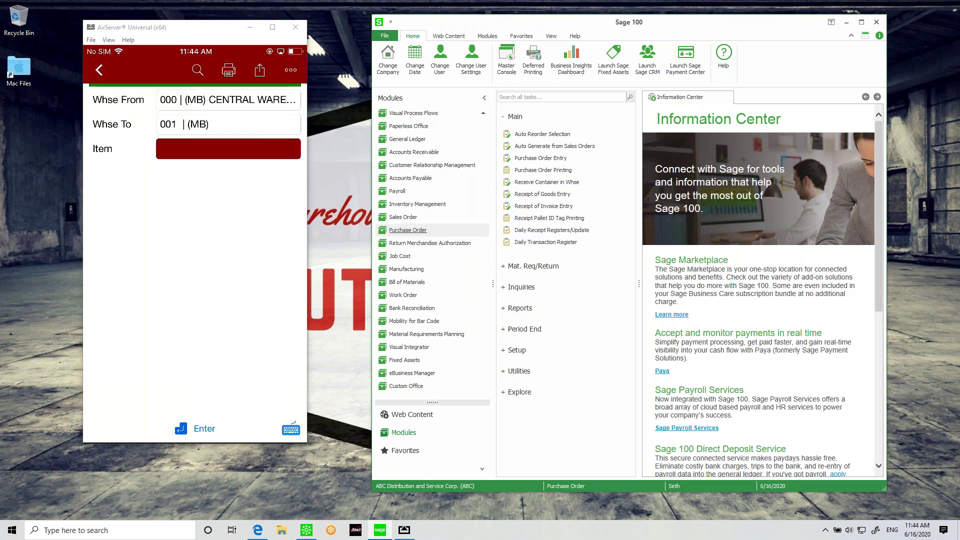
Step: Open Inventory Transaction Entry as Transfers and list existing entries 00000034–00000037
left_click(417, 204)
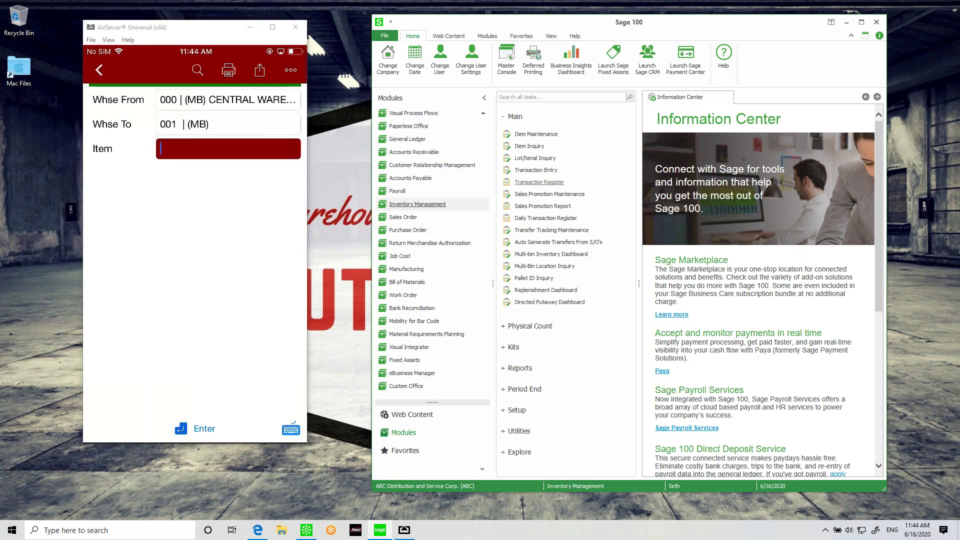
left_click(539, 170)
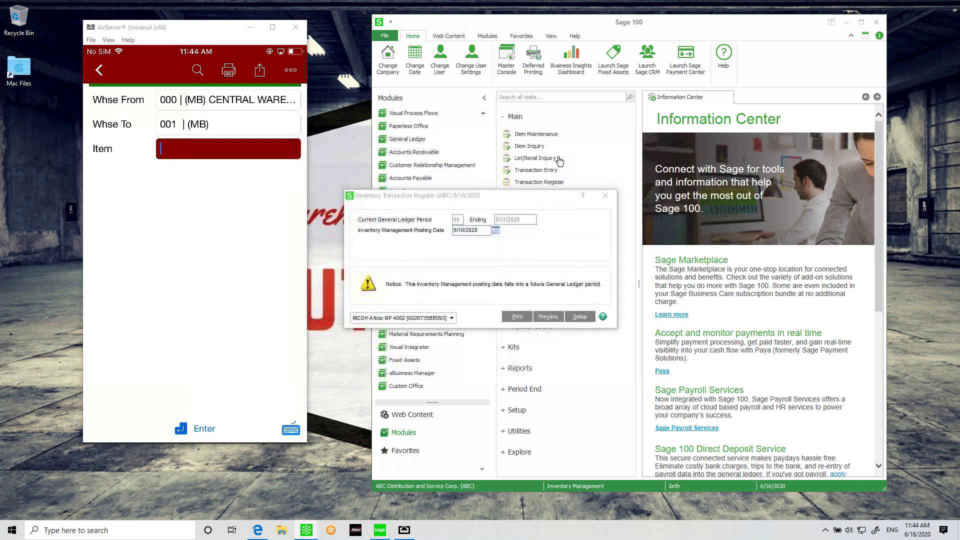
left_click(480, 193)
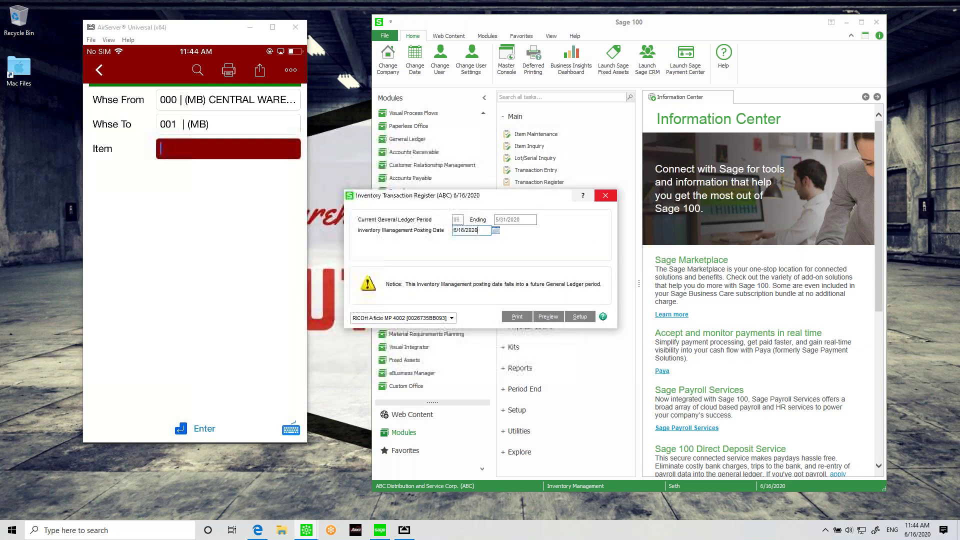
left_click(606, 196)
left_click(545, 172)
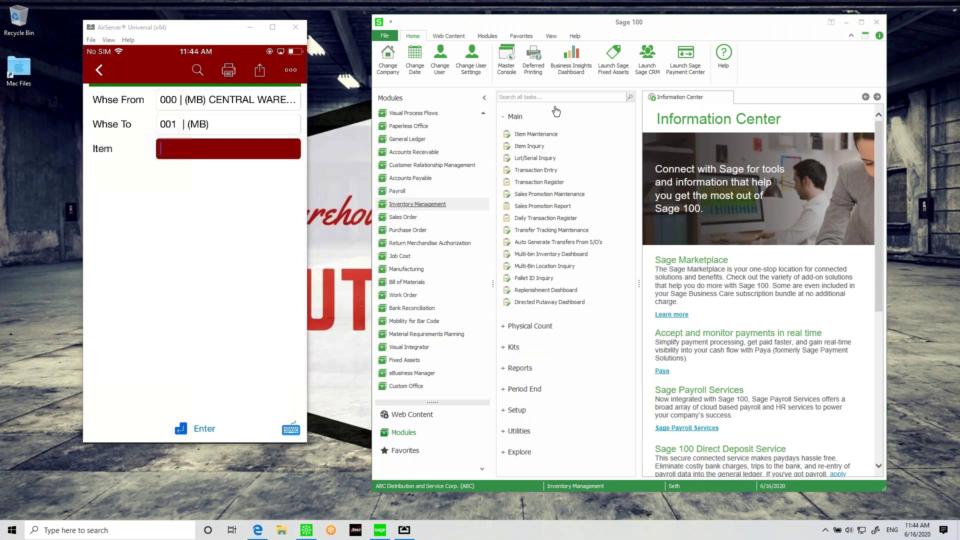
left_click(507, 89)
left_click(491, 117)
left_click(491, 99)
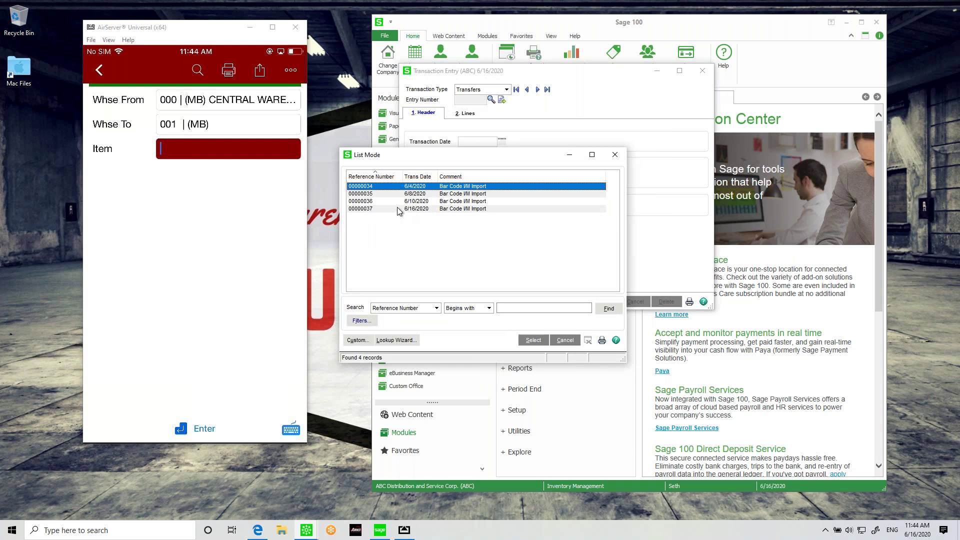
Step: Review transfer 00000037's lines and bin distribution for 150 of item 8971, then accept it
double_click(397, 209)
left_click(467, 113)
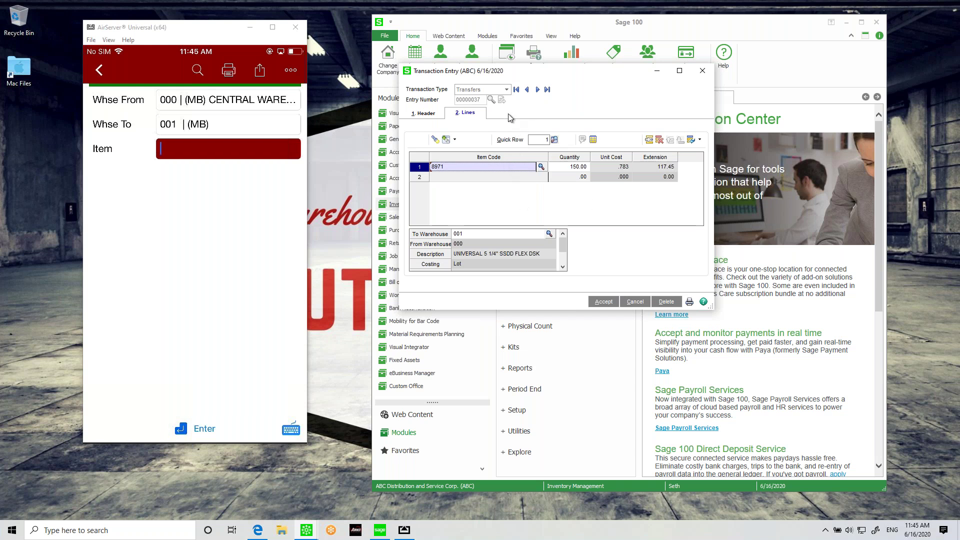
left_click(691, 140)
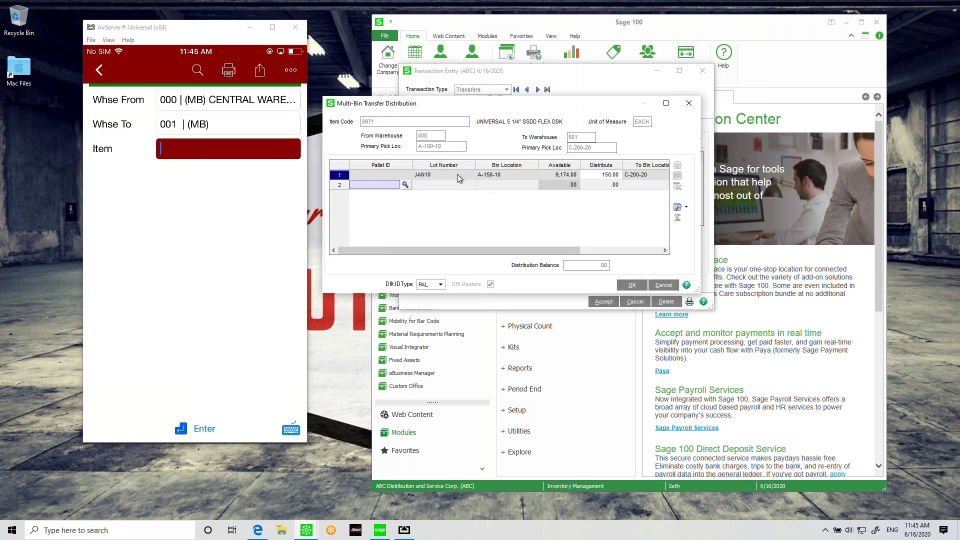
left_click(688, 104)
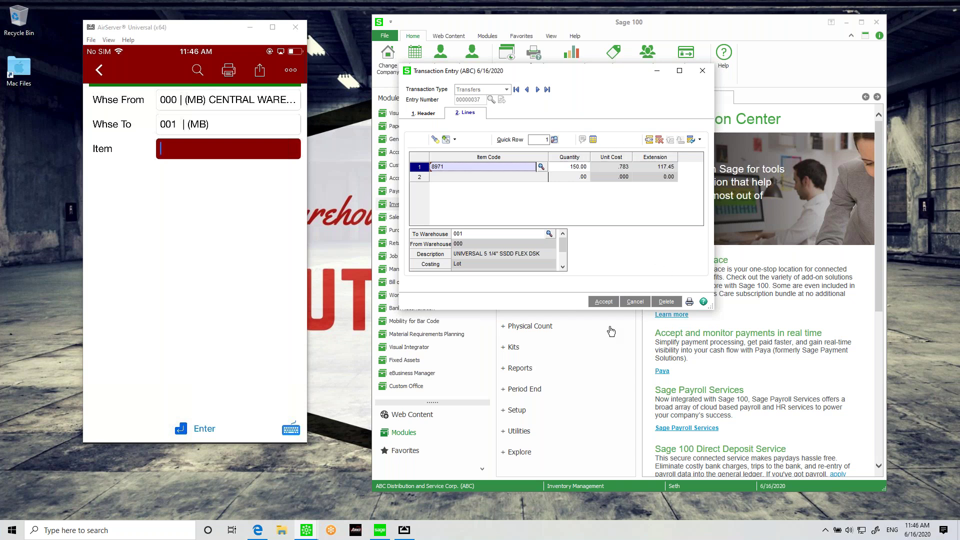
left_click(600, 302)
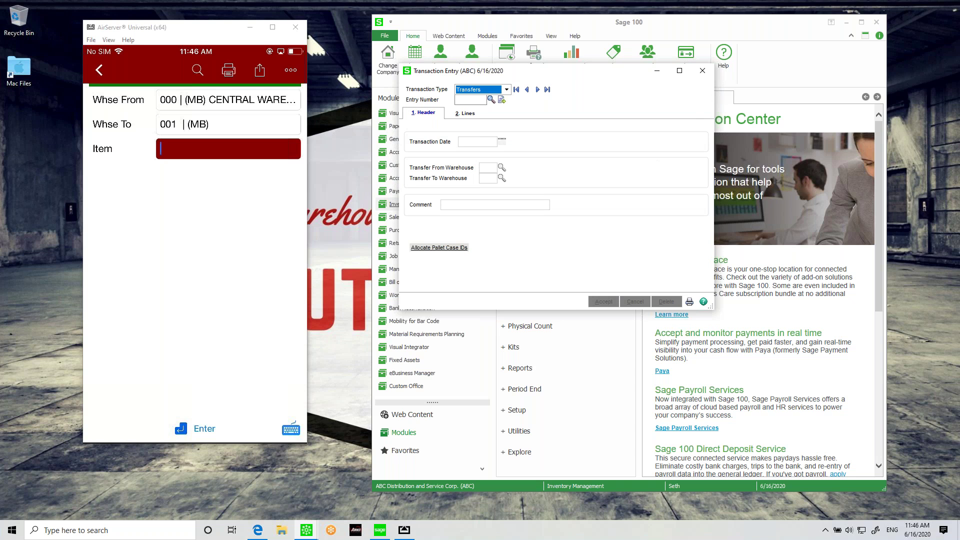
left_click(701, 72)
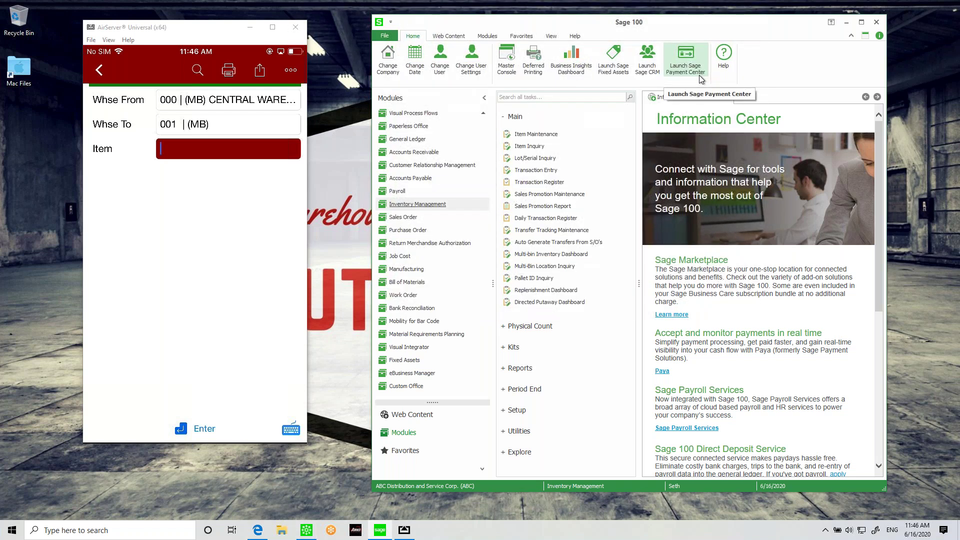
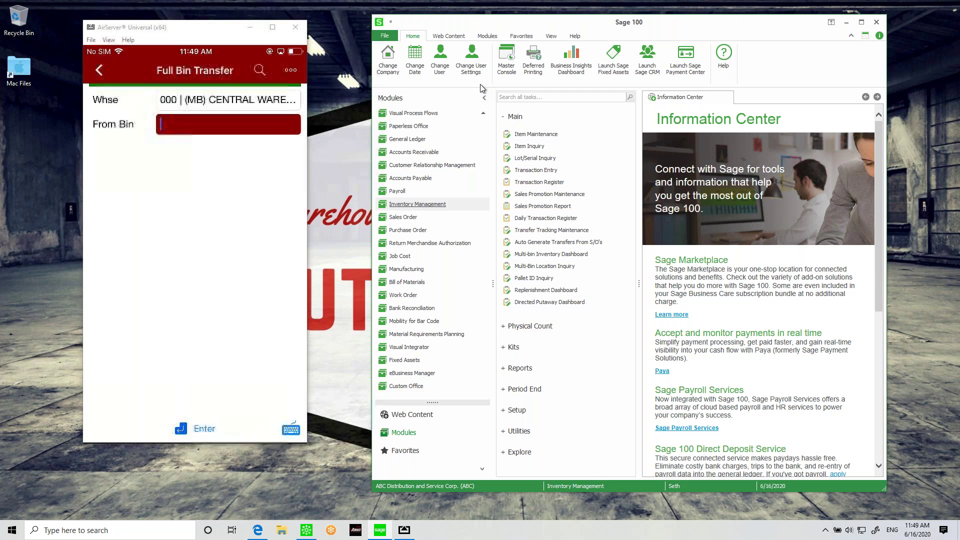
Step: Shift the Sage 100 window slightly left and reposition the mirrored phone window
mouse_move(498, 3)
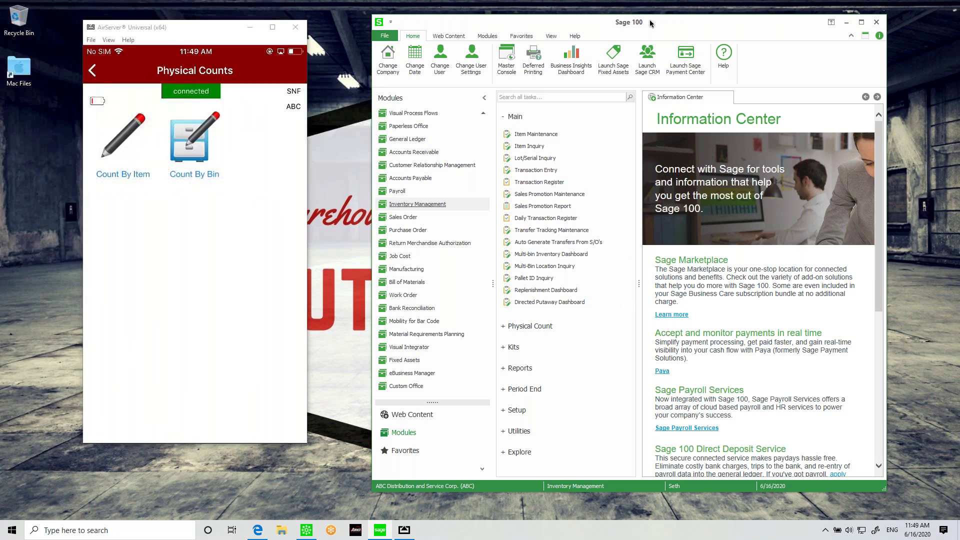
left_click_drag(654, 25, 644, 24)
left_click_drag(210, 24, 197, 34)
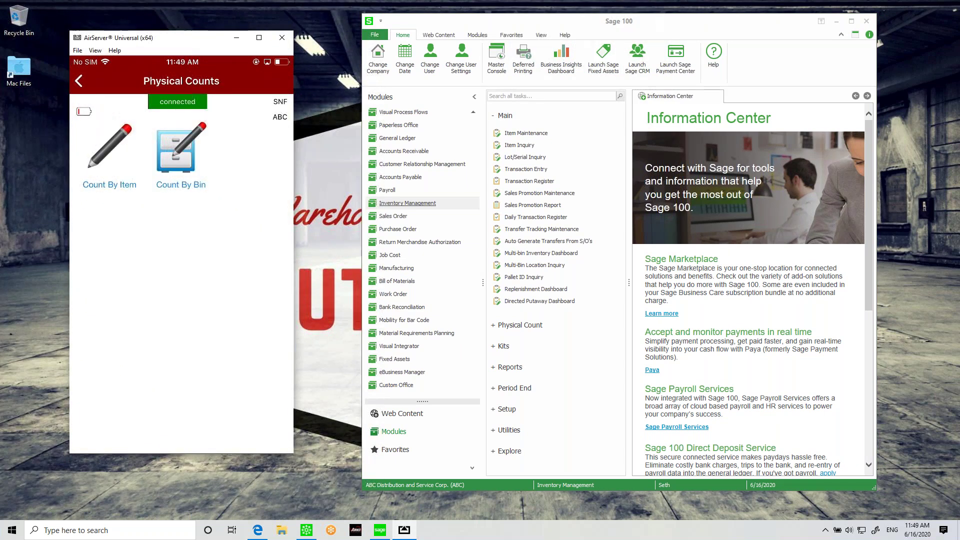
Step: Expand the Physical Count tasks and open the Physical Count Worksheet report
left_click(515, 325)
scroll(575, 245, "down", 3)
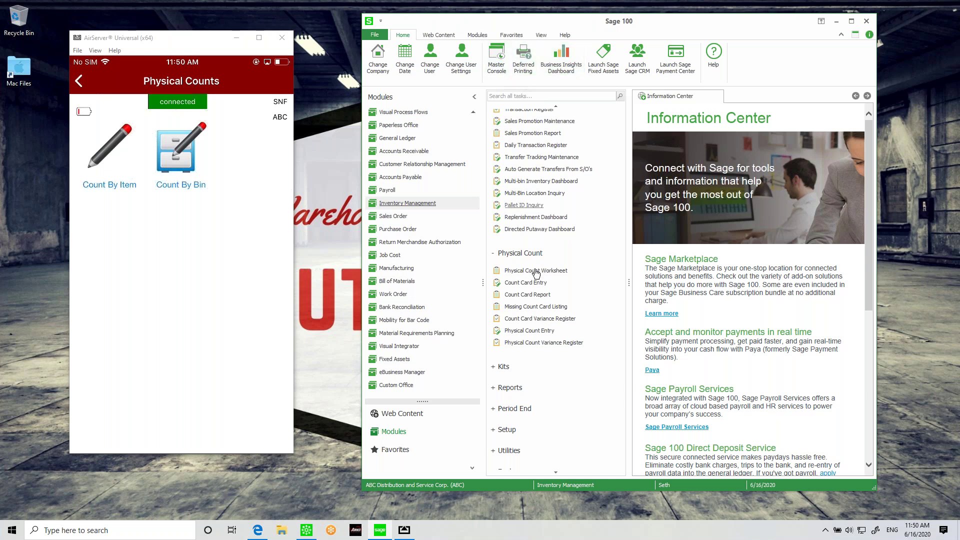
left_click(541, 273)
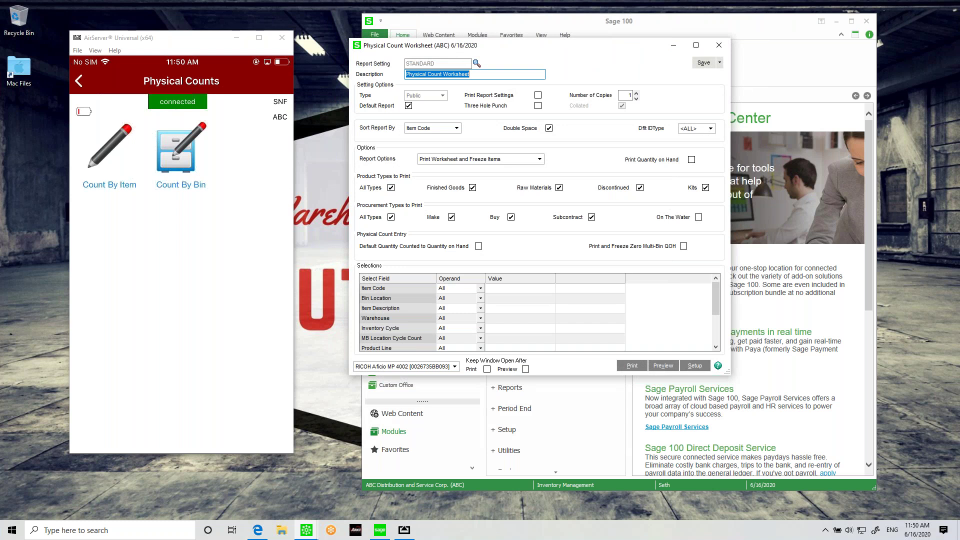
Step: Check the worksheet's report options, then enlarge the window and move it up
left_click(530, 159)
left_click(495, 192)
left_click(664, 366)
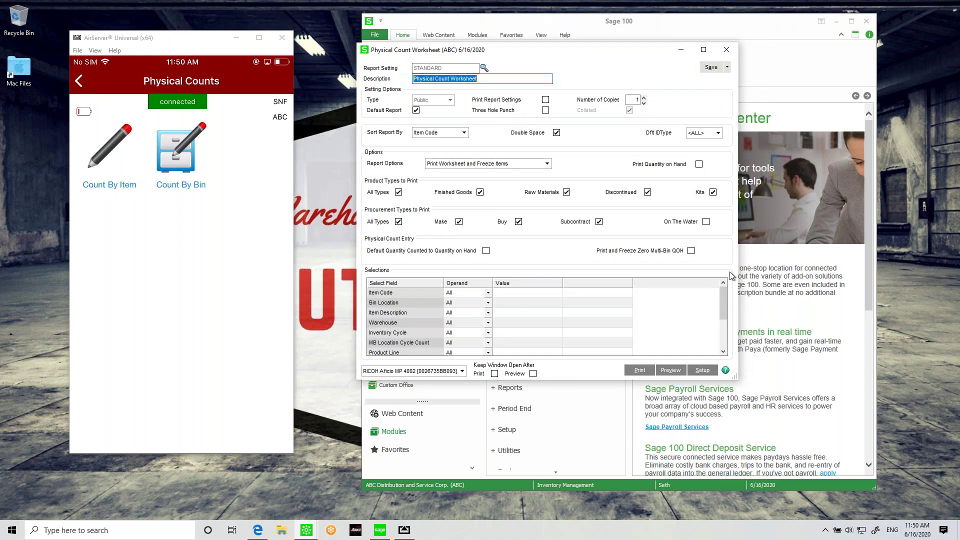
left_click_drag(736, 377, 788, 403)
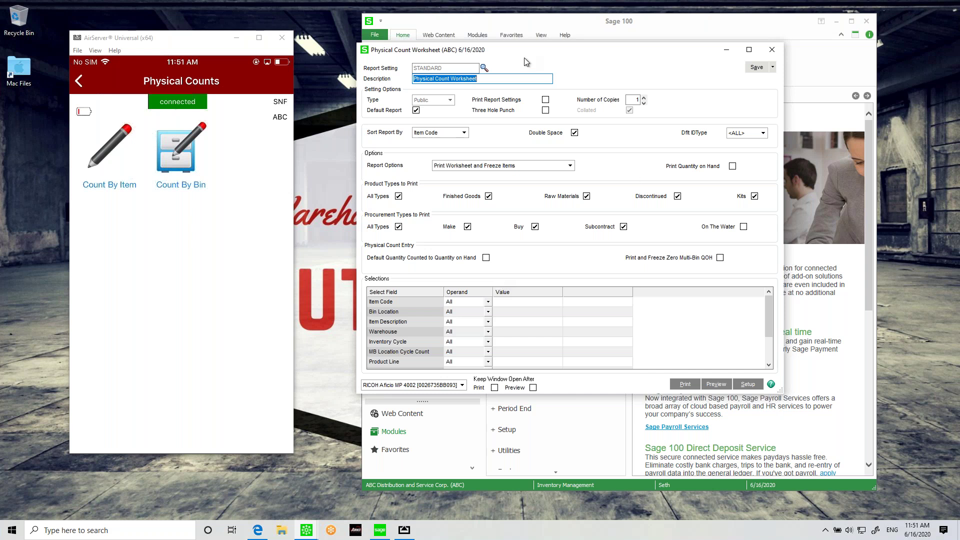
left_click_drag(499, 53, 495, 28)
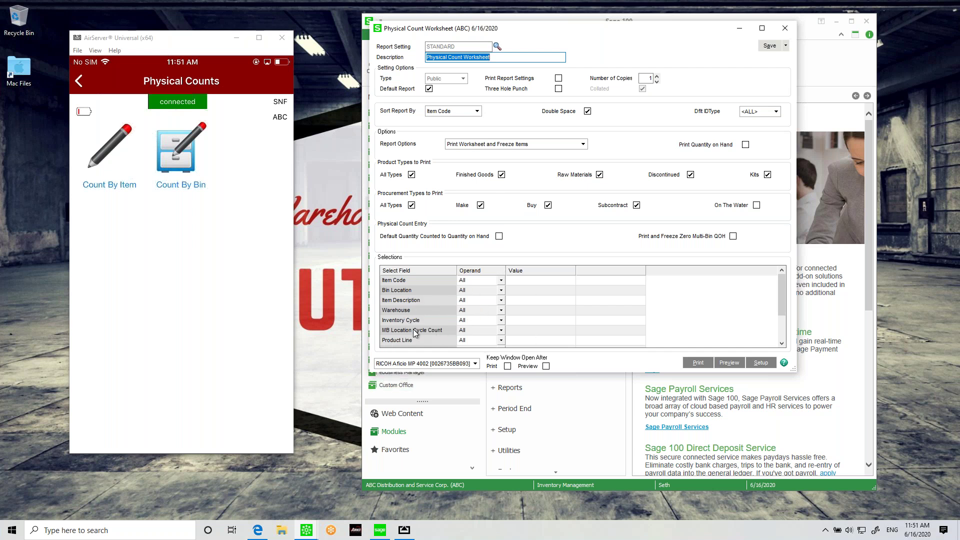
Step: Edit the MB Location Cycle Count filter value, then close the worksheet without printing
left_click(414, 330)
left_click(522, 334)
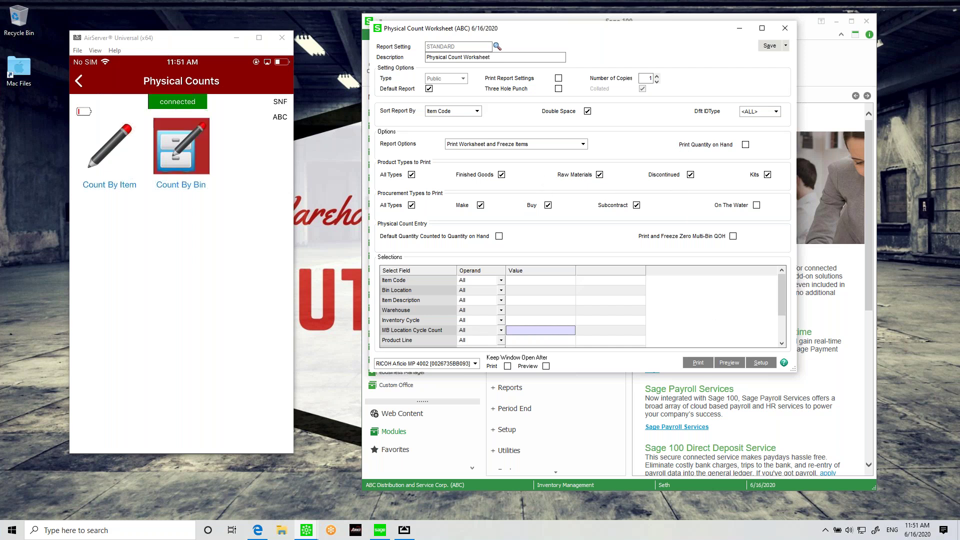
left_click(785, 28)
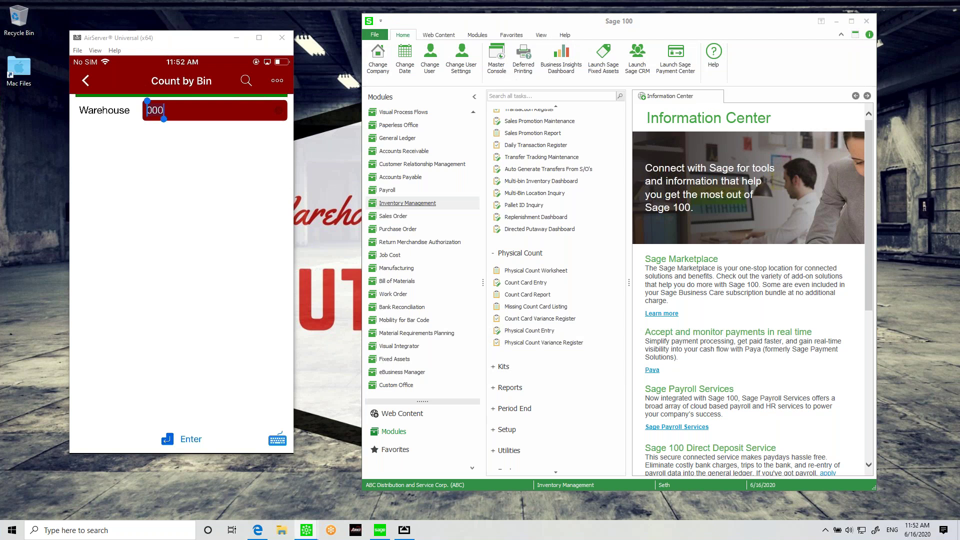
Step: Load warehouse 000 in Physical Count Entry, view its empty lines, and cancel the entry
type("000")
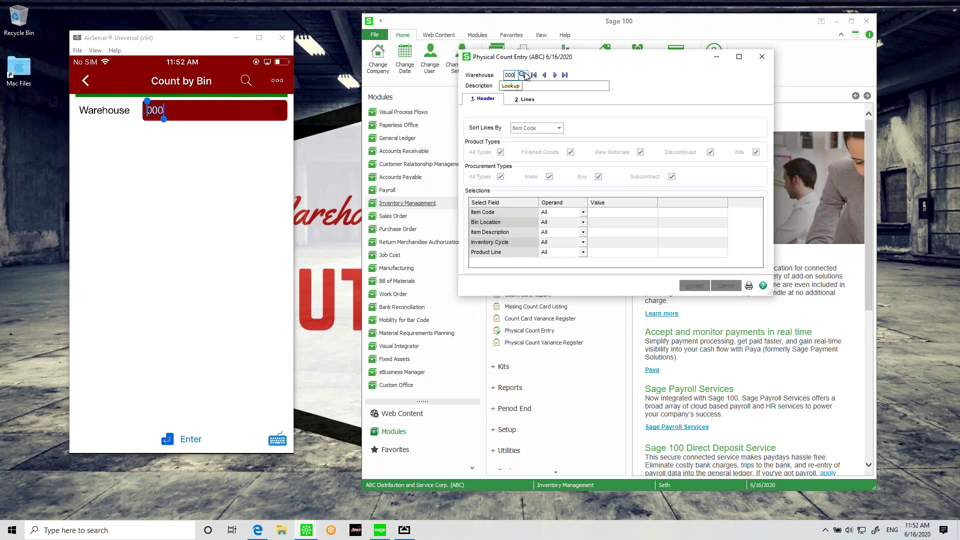
key("Tab")
left_click(529, 101)
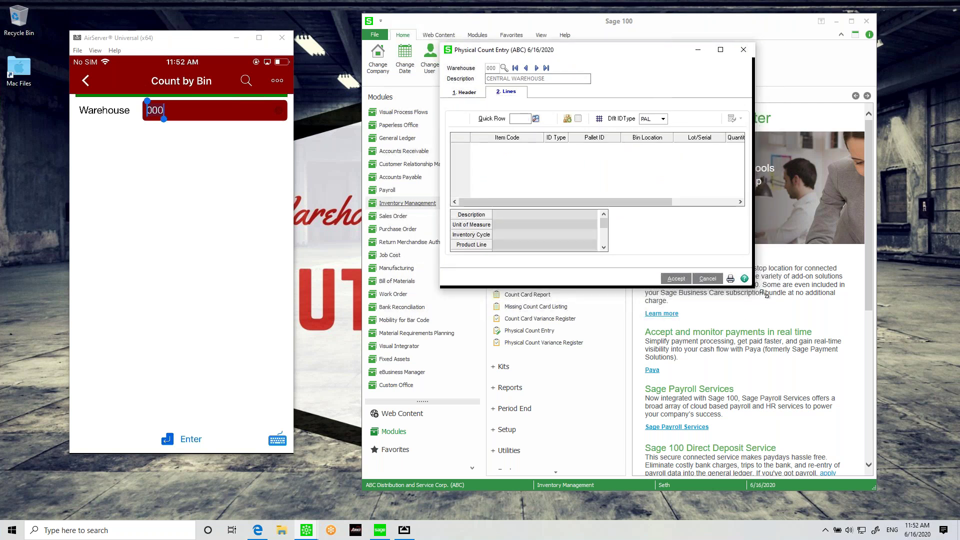
key("Return")
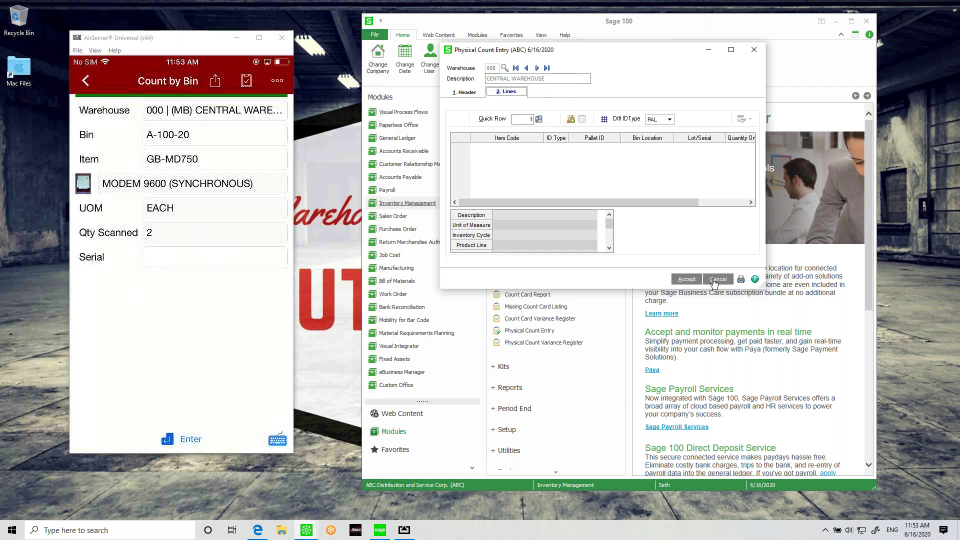
left_click(715, 280)
Step: Load warehouse 000's four count lines, including 150 of item 6655, and accept them
type("00")
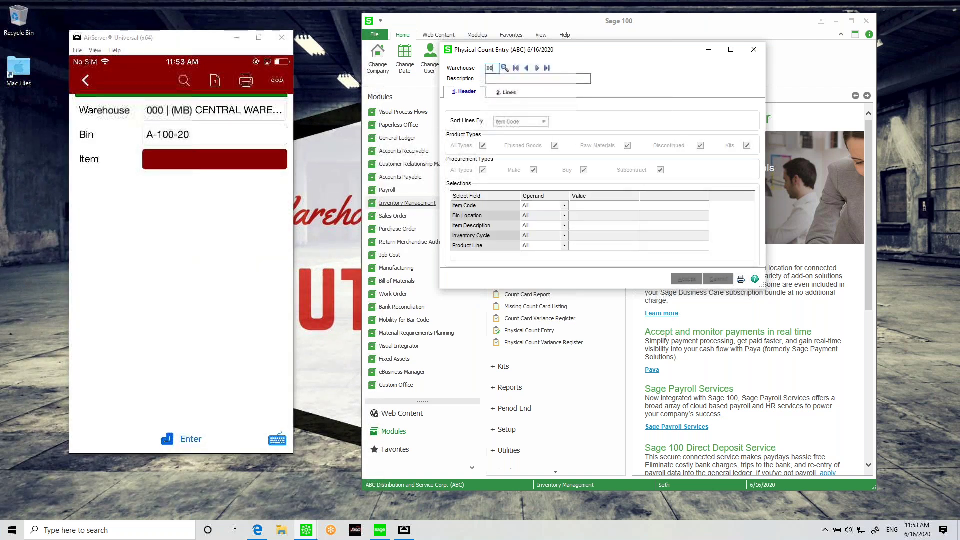
type("0")
key("Tab")
left_click(506, 91)
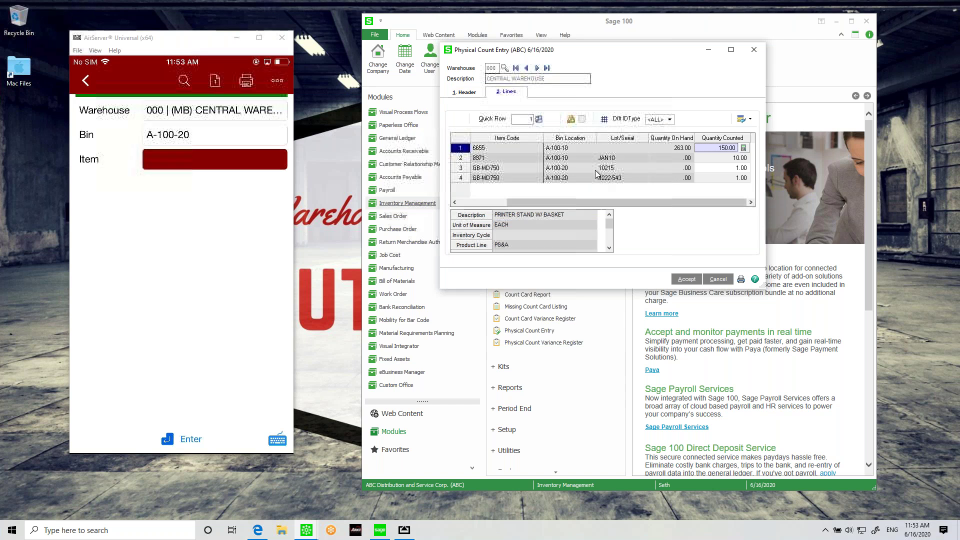
left_click_drag(764, 287, 801, 301)
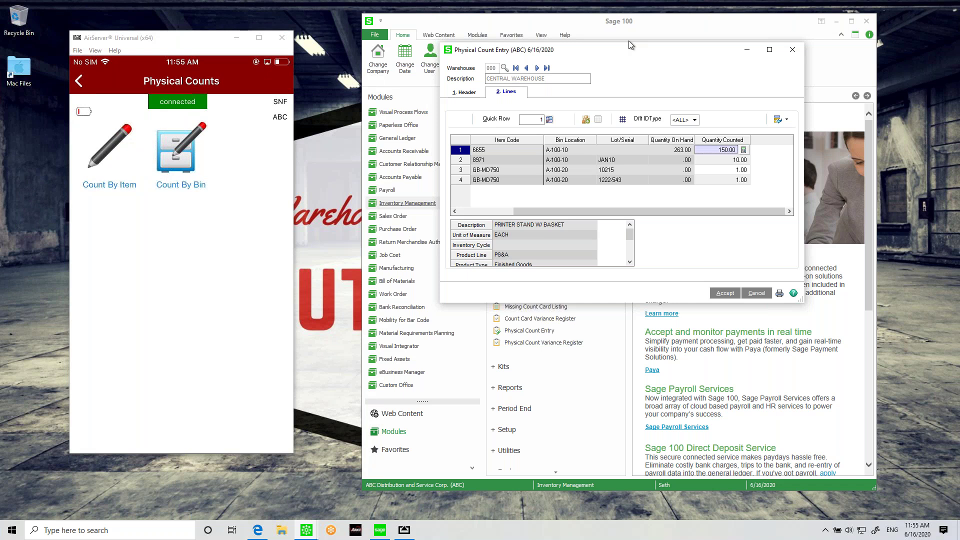
left_click(721, 295)
Step: Close Physical Count Entry, reposition the phone window, and scroll the Modules list up
left_click(797, 50)
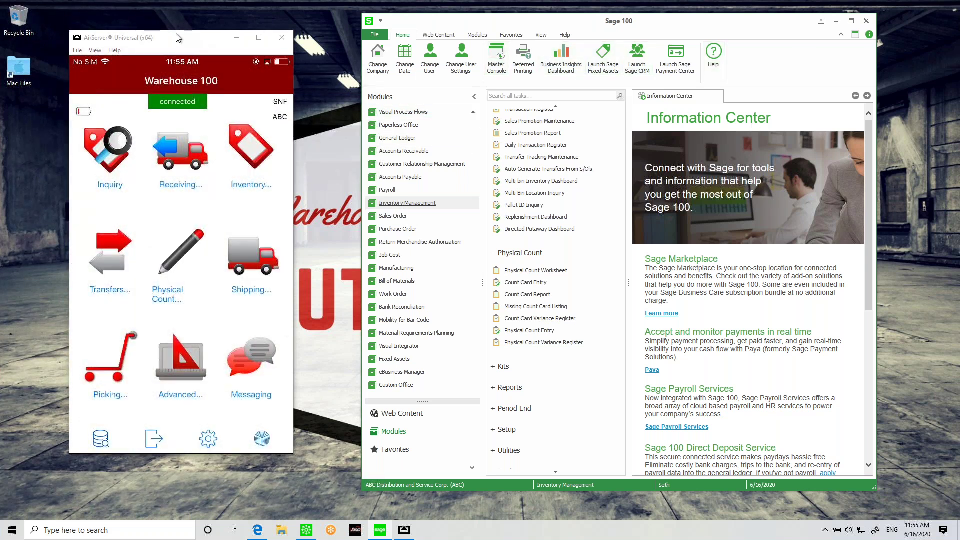
left_click_drag(182, 37, 172, 32)
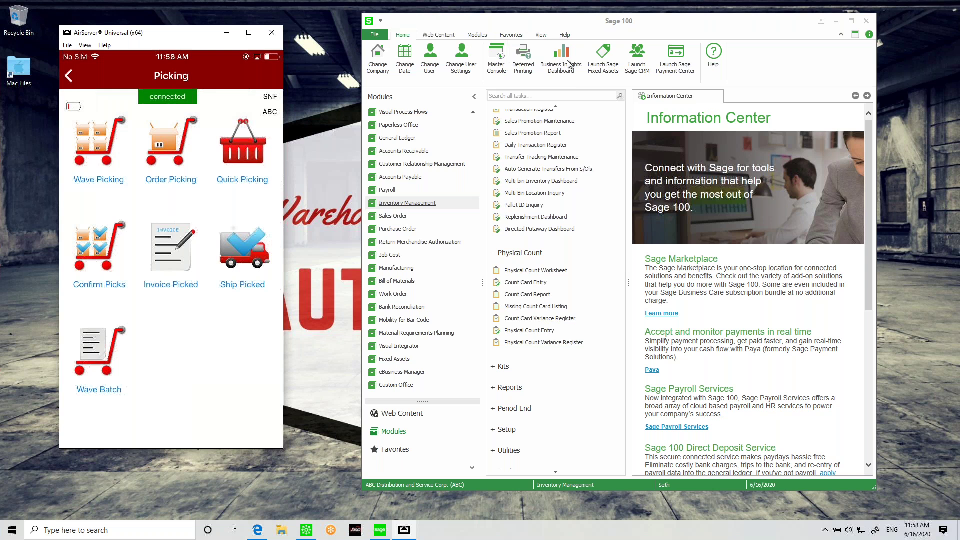
scroll(420, 210, "up", 2)
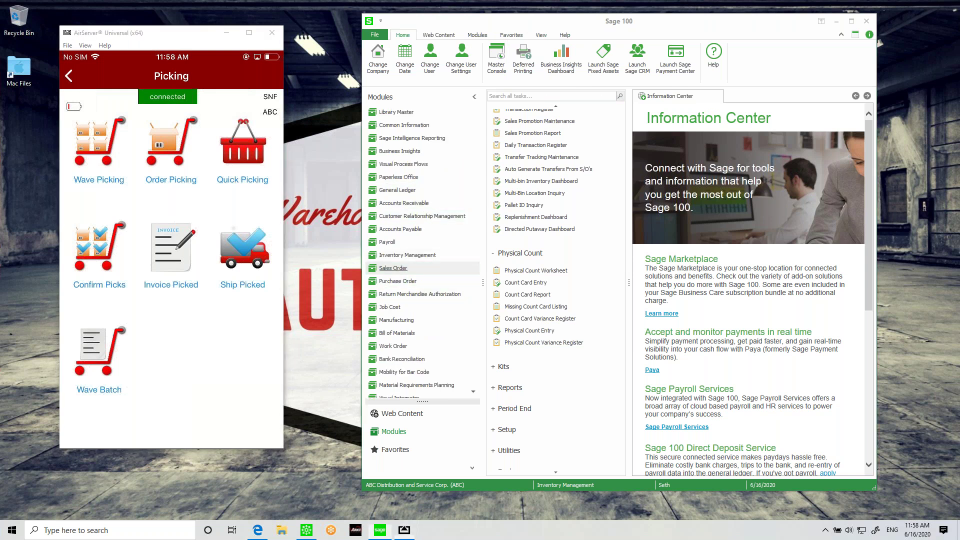
Step: Open Sales Order Entry, accepting the accounting date change
left_click(395, 268)
left_click(426, 166)
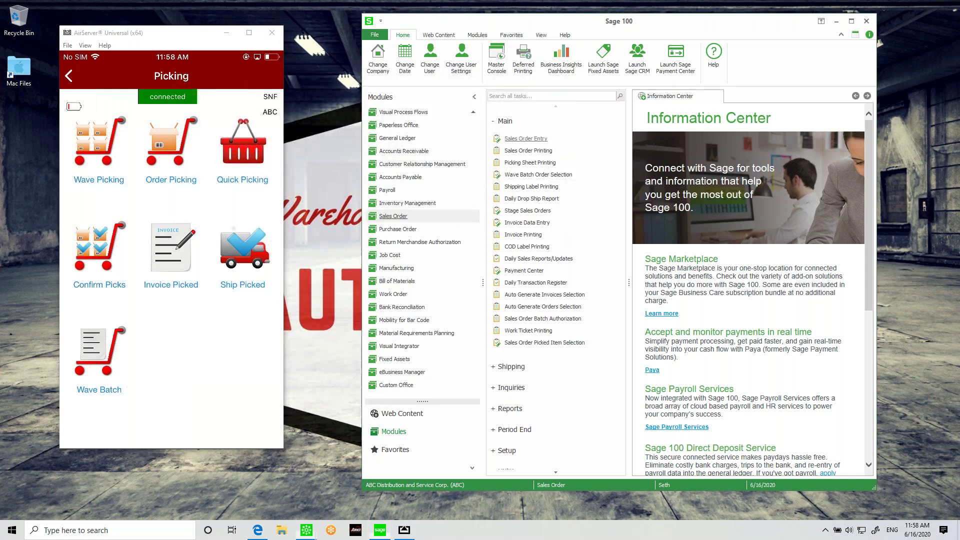
left_click(526, 139)
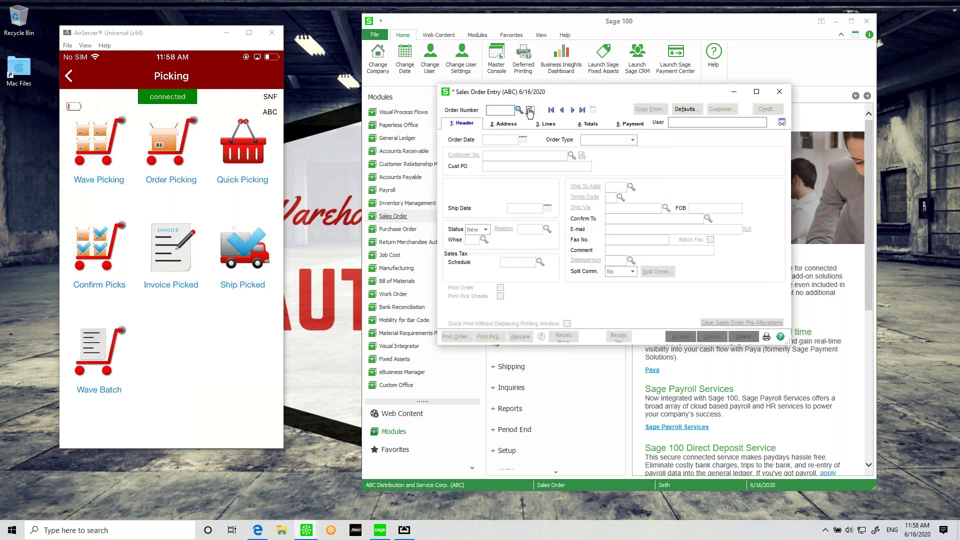
Step: Start the next order for customer 01-ABF with warehouse 000 Central Warehouse
left_click(529, 109)
left_click(571, 156)
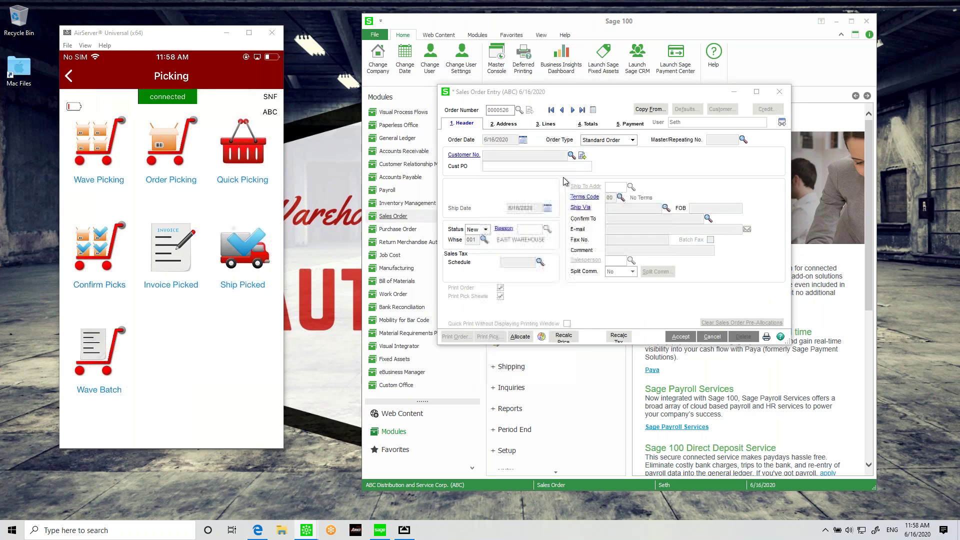
double_click(452, 186)
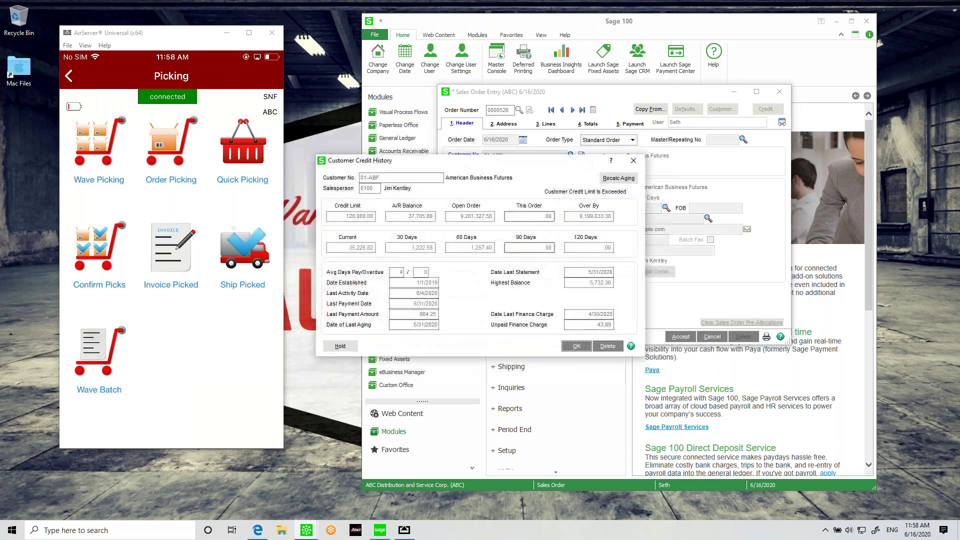
left_click(576, 346)
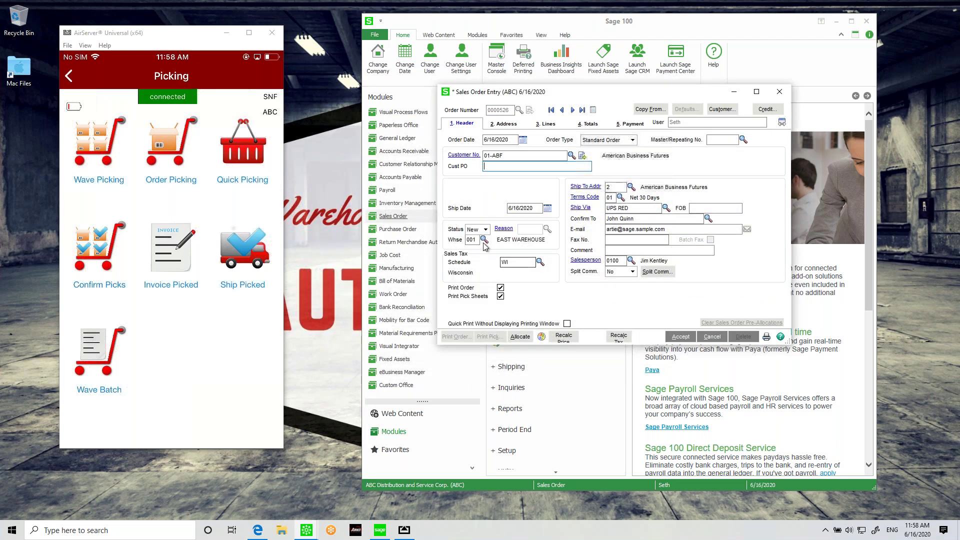
type("000")
key("Tab")
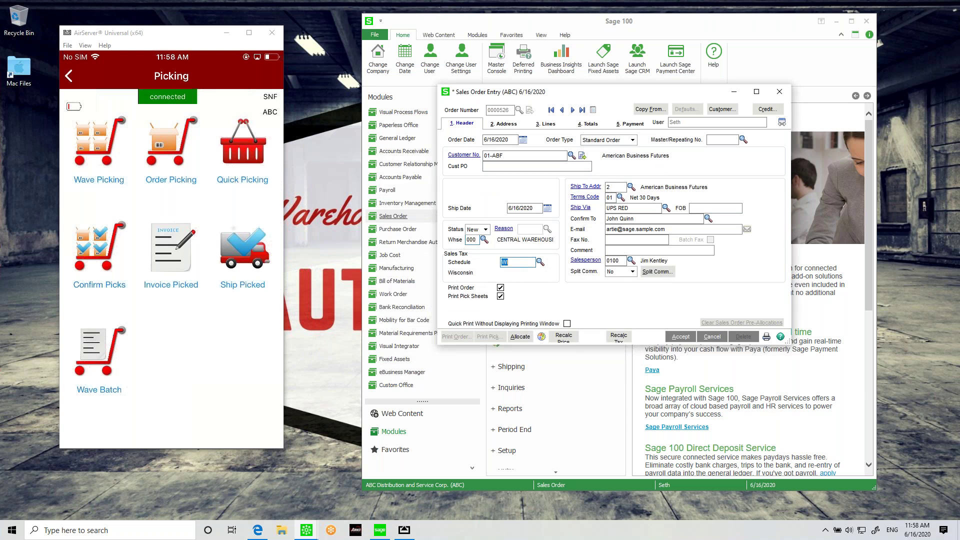
left_click(547, 125)
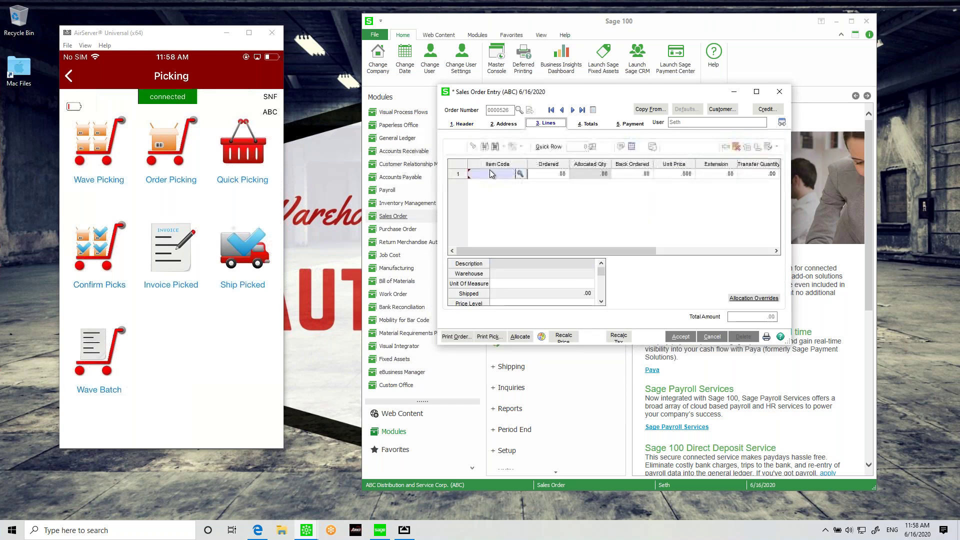
Step: Enter 10 of item 6655 and 20 of item 8971, then save order 0000526
type("6655")
key("Tab")
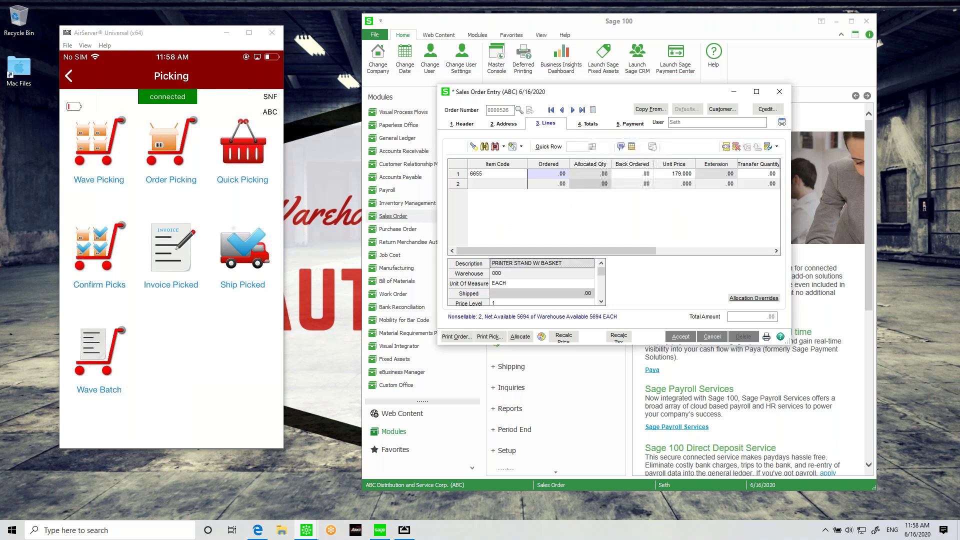
type("10")
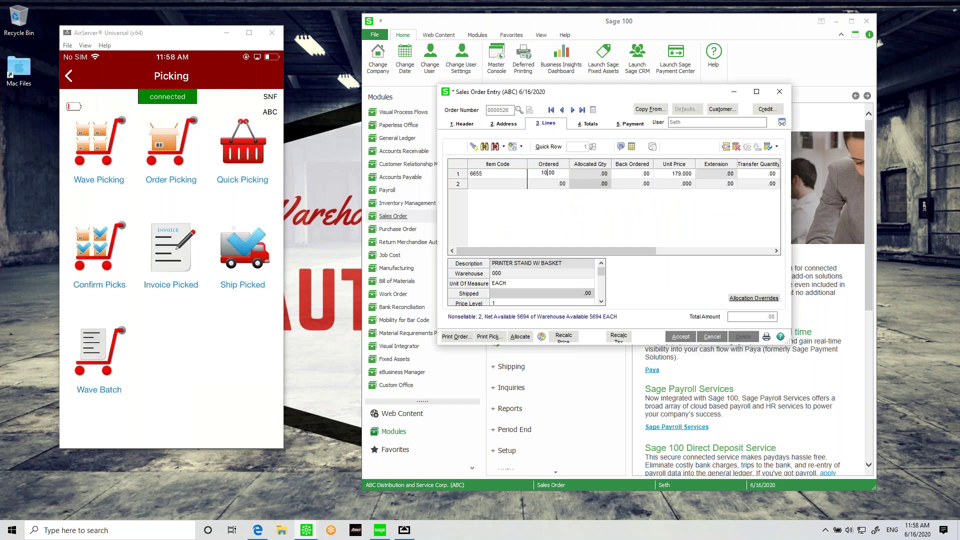
key("Tab")
left_click(508, 185)
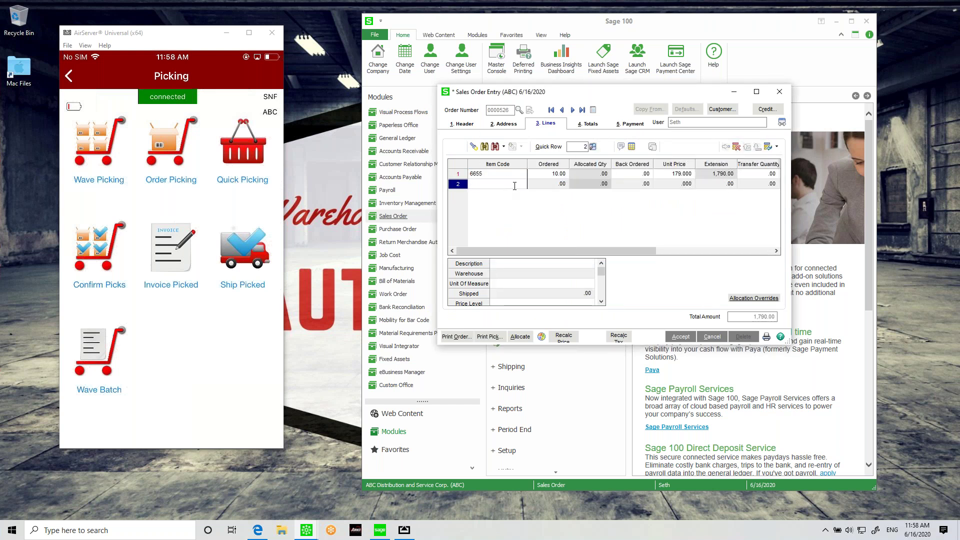
type("8971")
key("Tab")
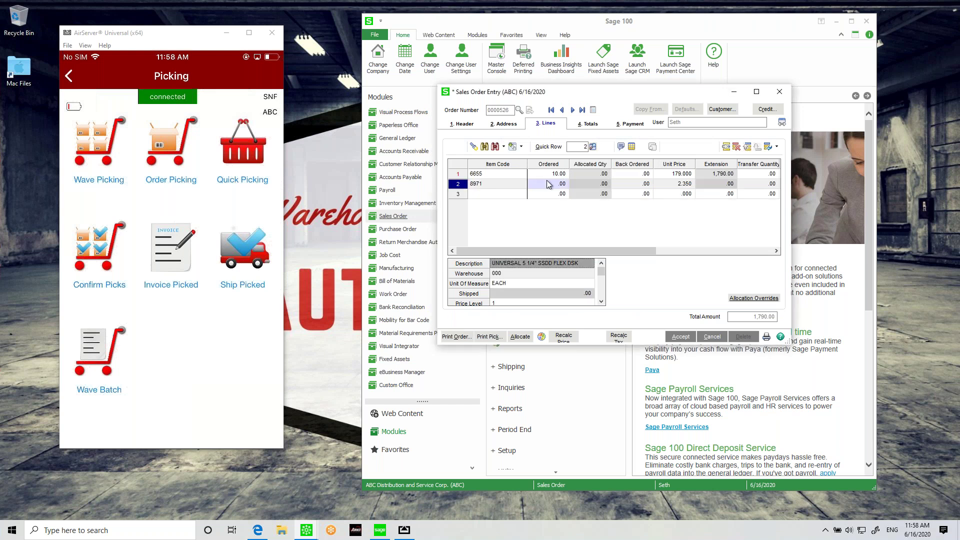
type("20")
key("Tab")
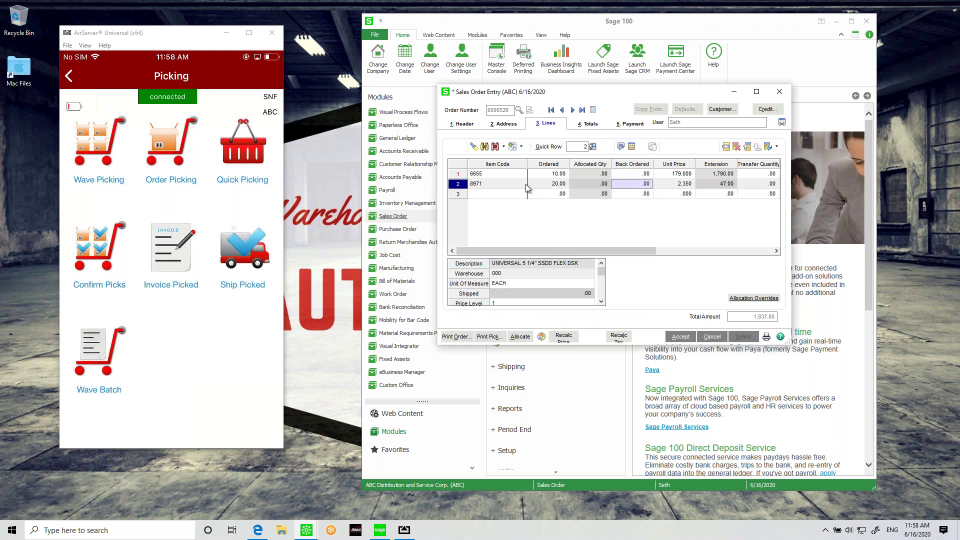
left_click(508, 175)
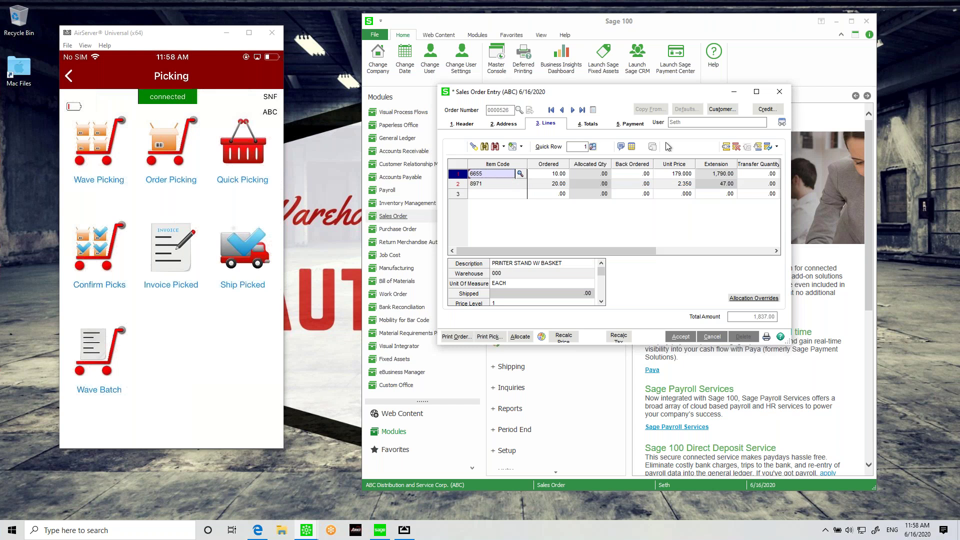
left_click(677, 339)
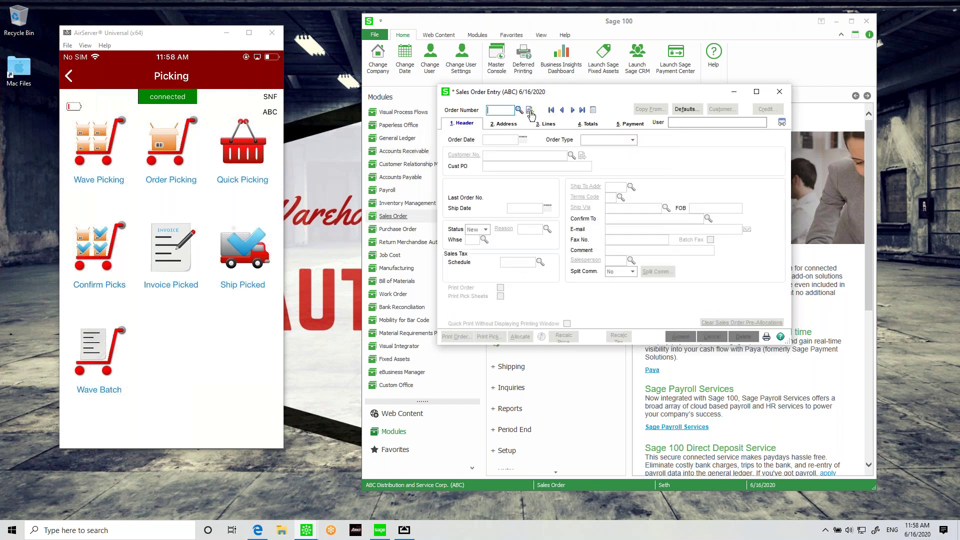
Step: Copy the new order's details from existing order 0000526
left_click(649, 109)
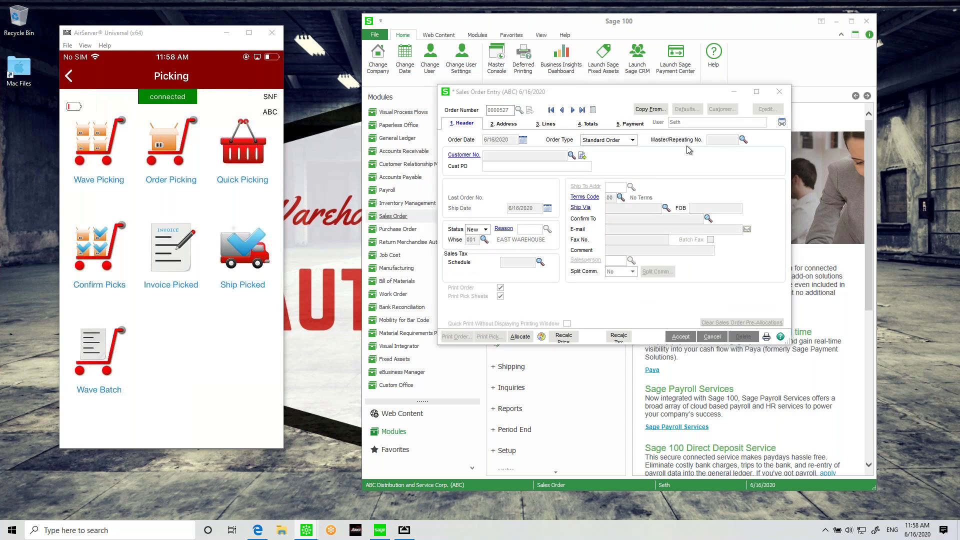
left_click(492, 264)
type("526")
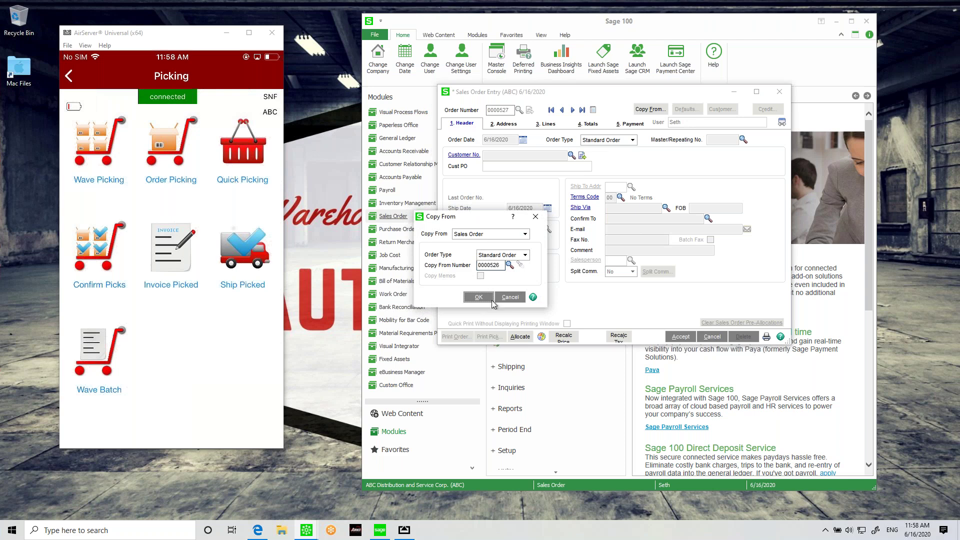
left_click(481, 298)
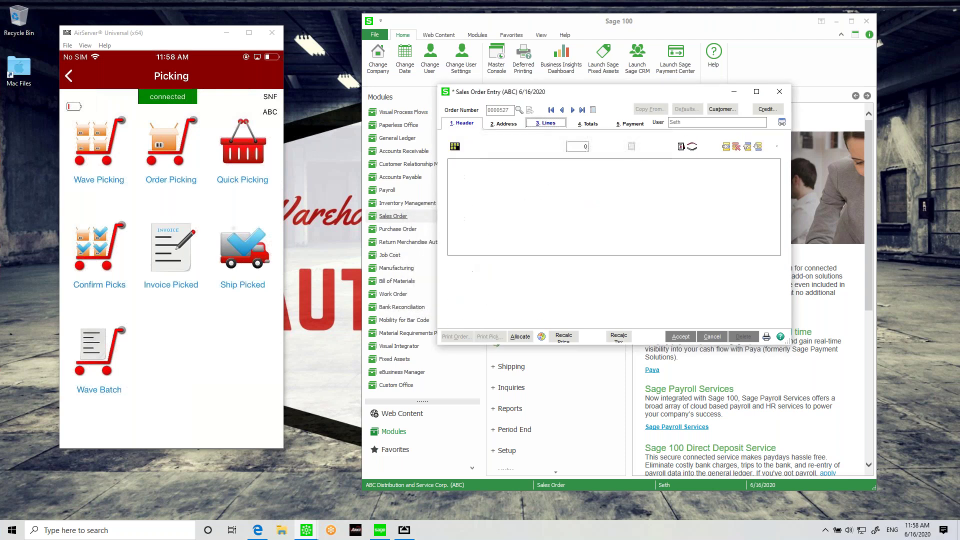
Step: Set line 2 to 10 of item 1001-HON-H252 and save order 0000527 totalling 2,571.20
left_click(520, 174)
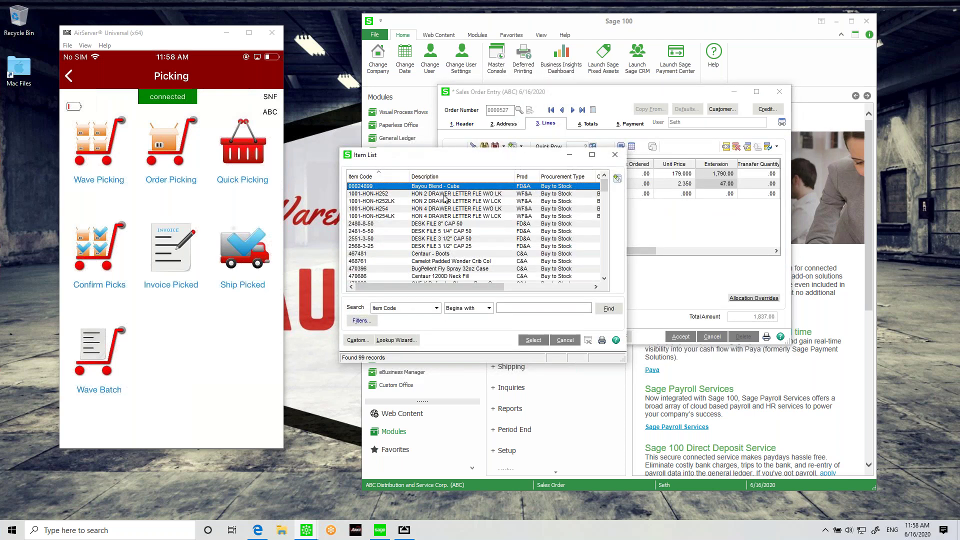
double_click(392, 194)
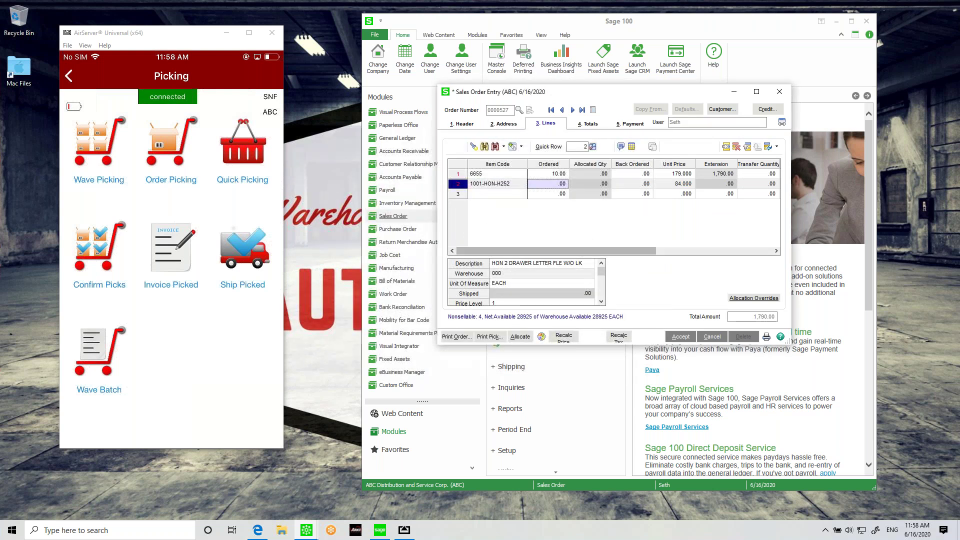
type("10")
key("Tab")
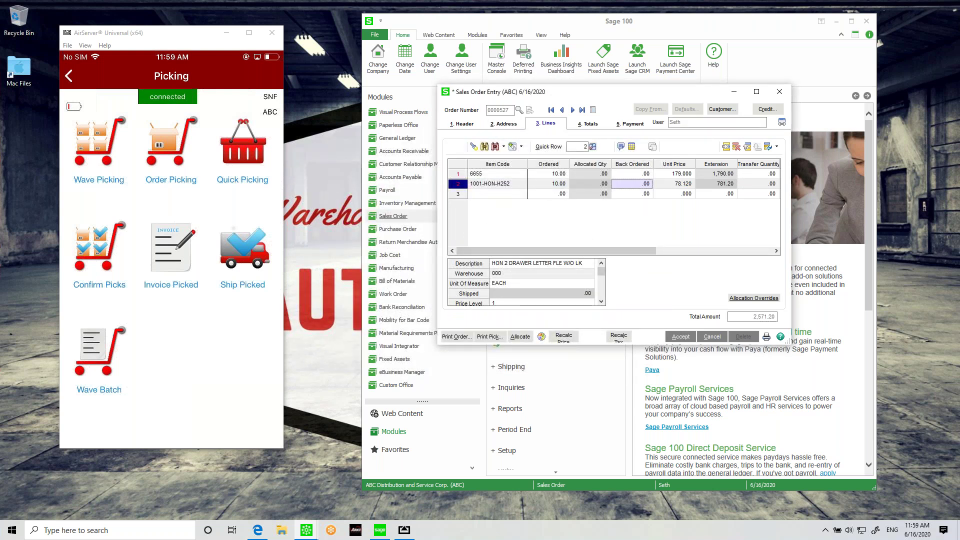
key("alt+4")
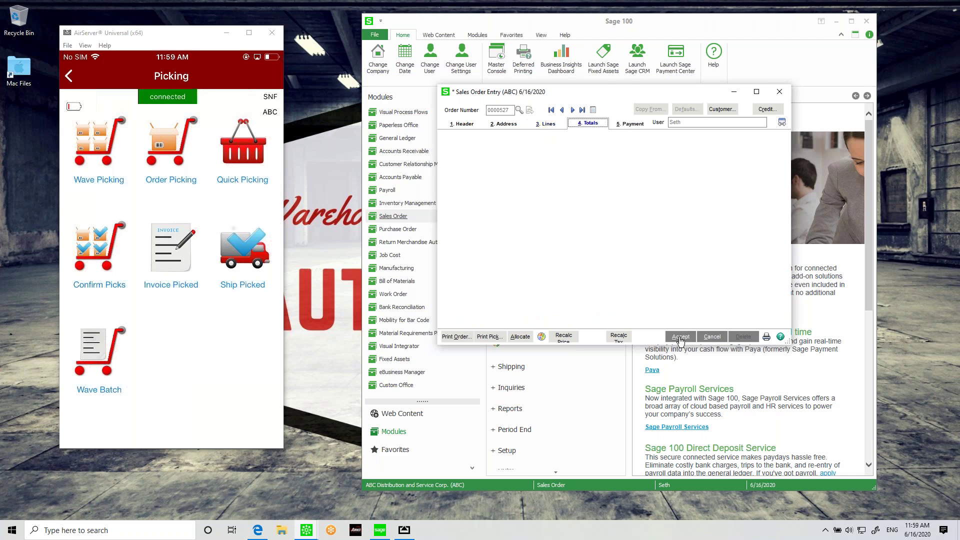
left_click(677, 338)
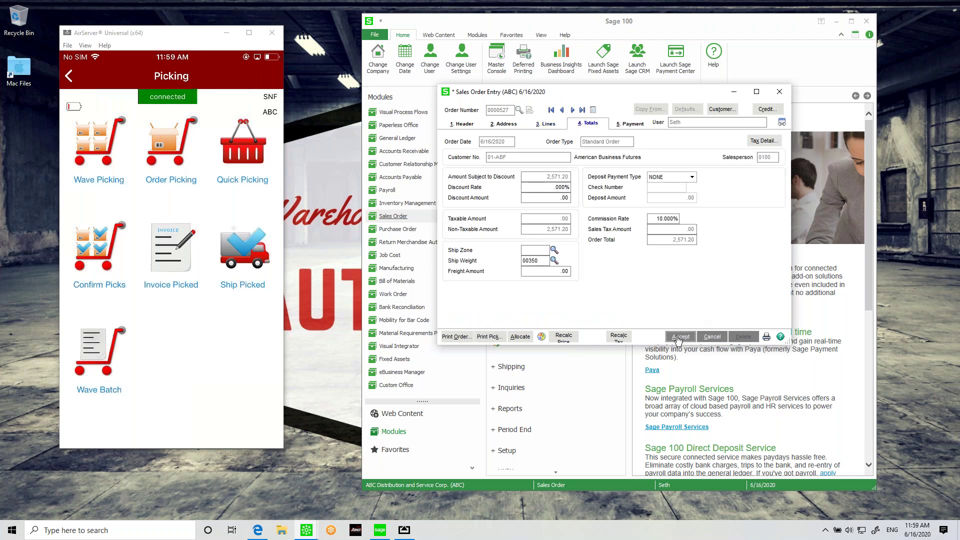
left_click(573, 346)
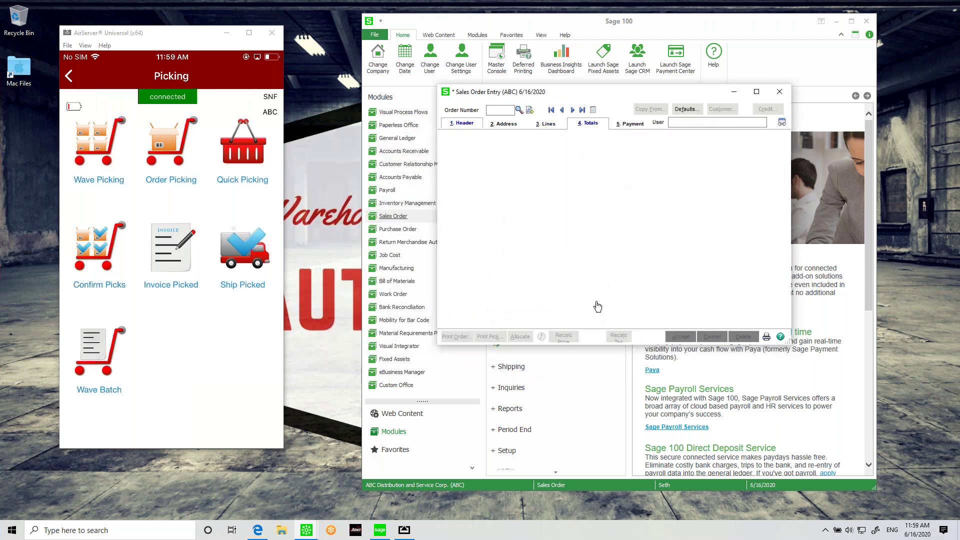
Step: Reopen order 0000526, review its 6655 and 8971 lines, and save it again
type("526")
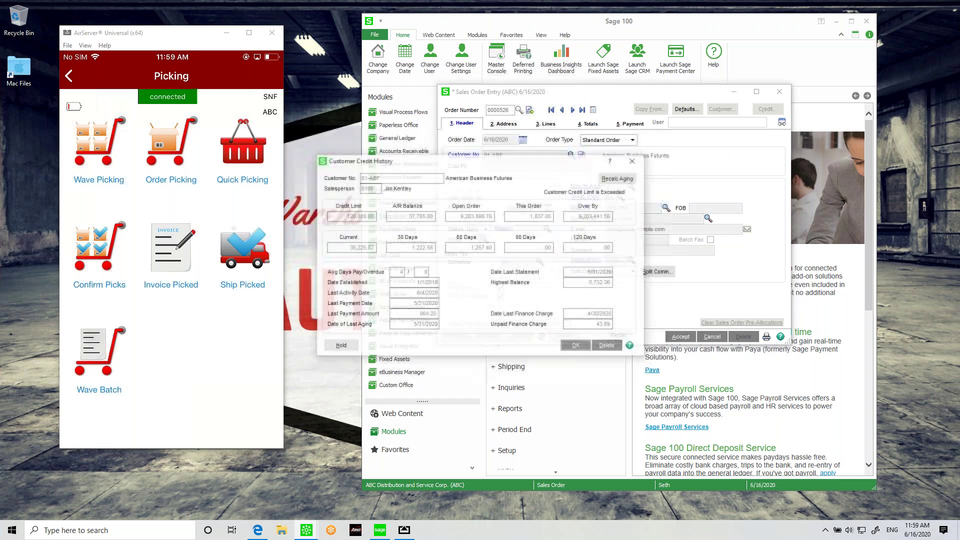
left_click(580, 345)
left_click(547, 124)
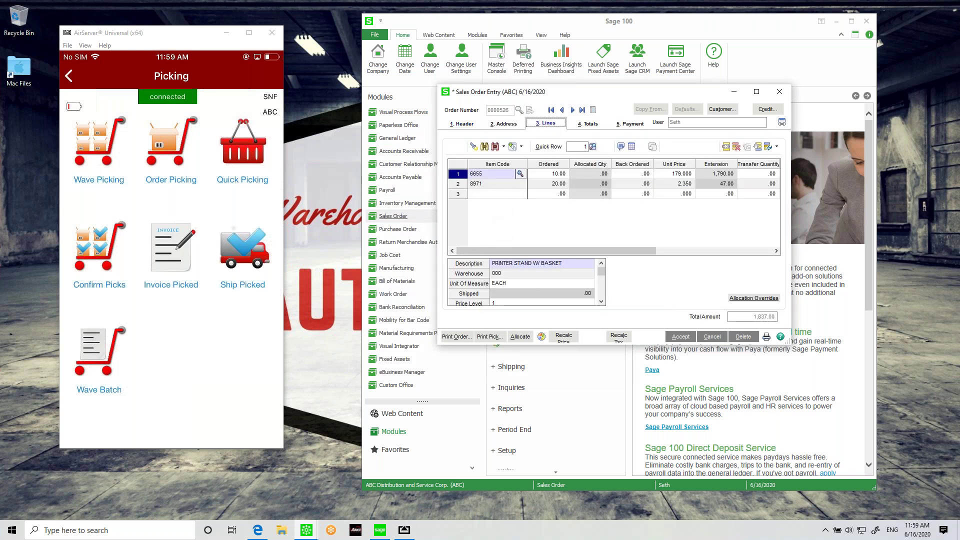
left_click(683, 336)
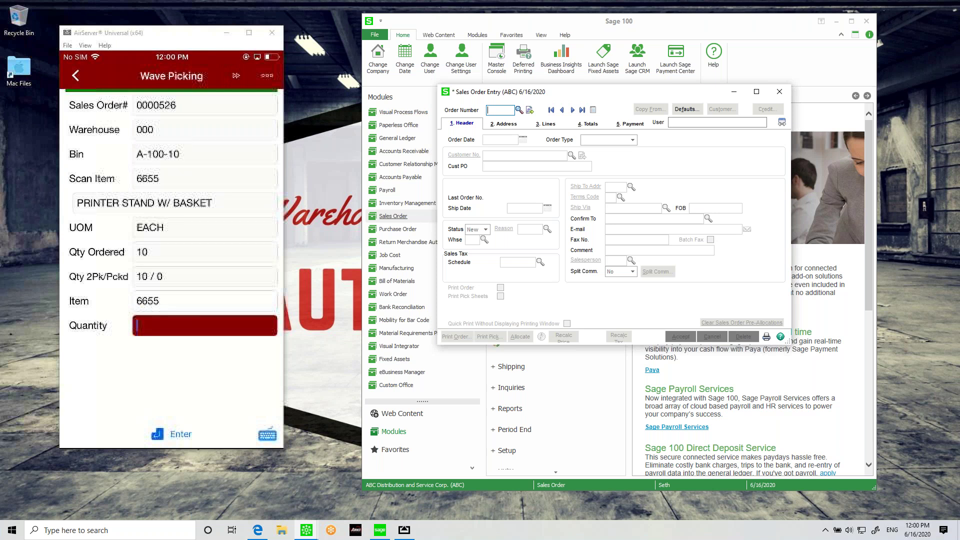
Step: Record a picked quantity of 10 for each of the two wave picks
type("10")
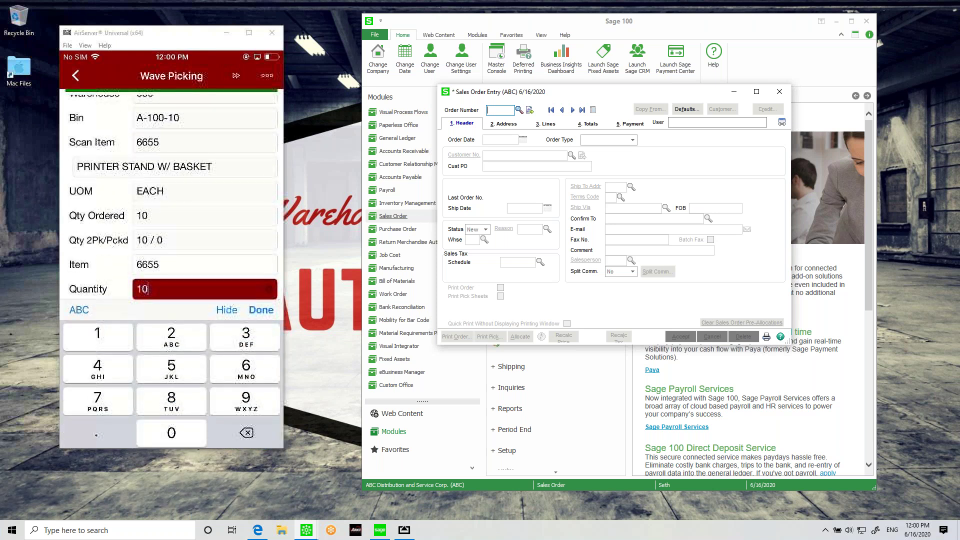
key("Return")
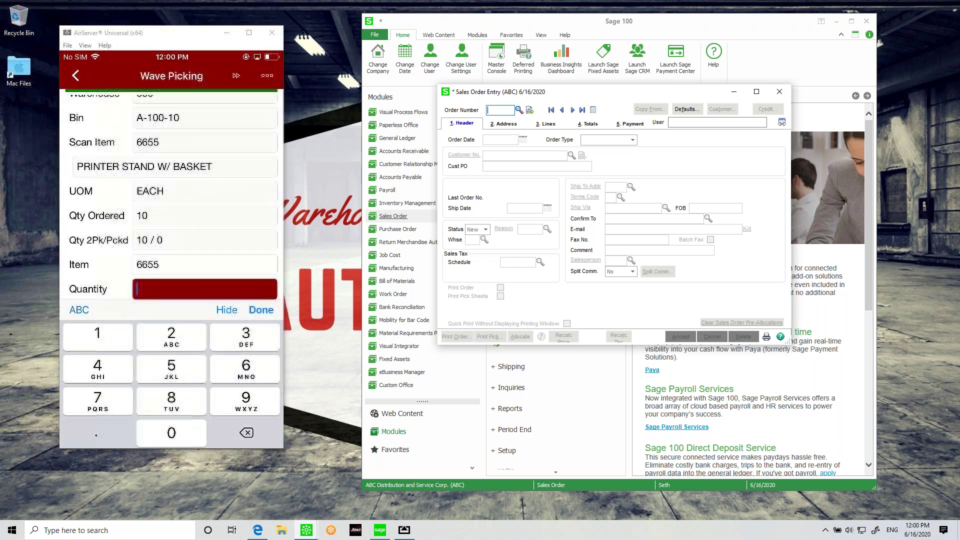
type("10")
key("Return")
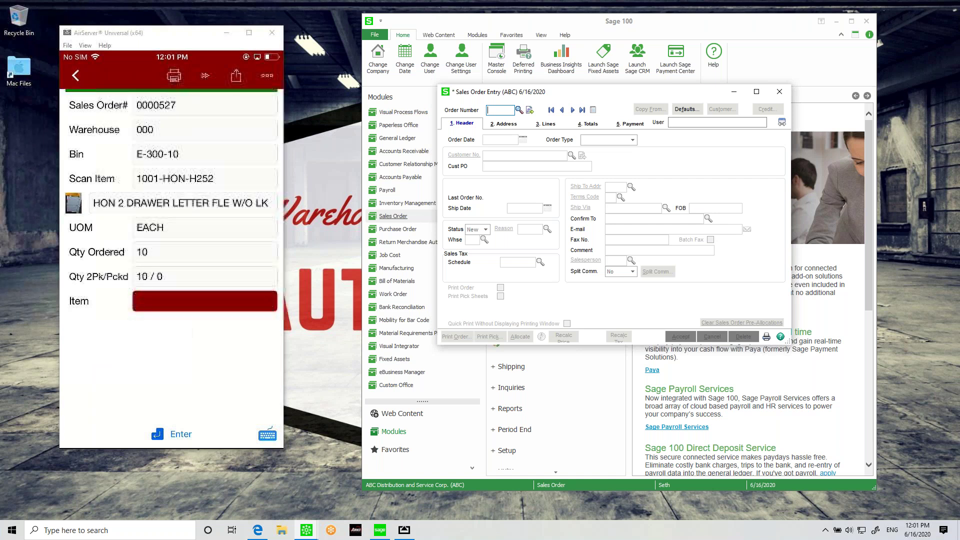
Step: Enter item code 1001-HON-H252 for order 0000527 in Warehouse 100
left_click(267, 435)
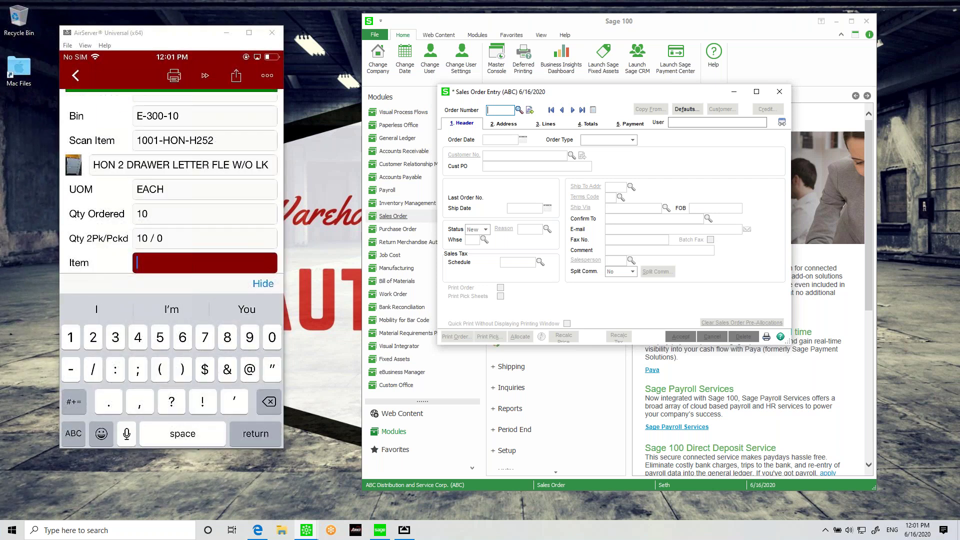
type("1001-")
left_click(74, 434)
type("HON")
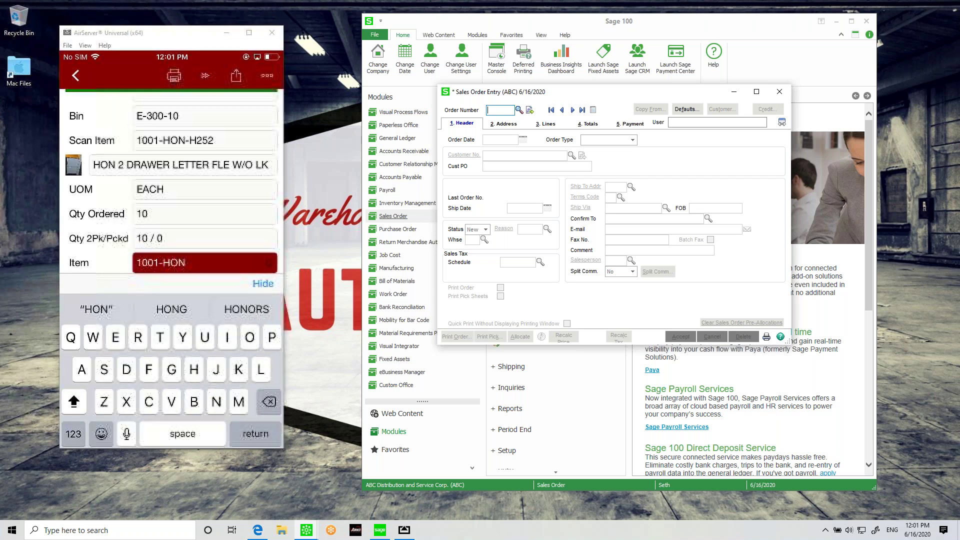
type("-H")
left_click(73, 433)
type("252")
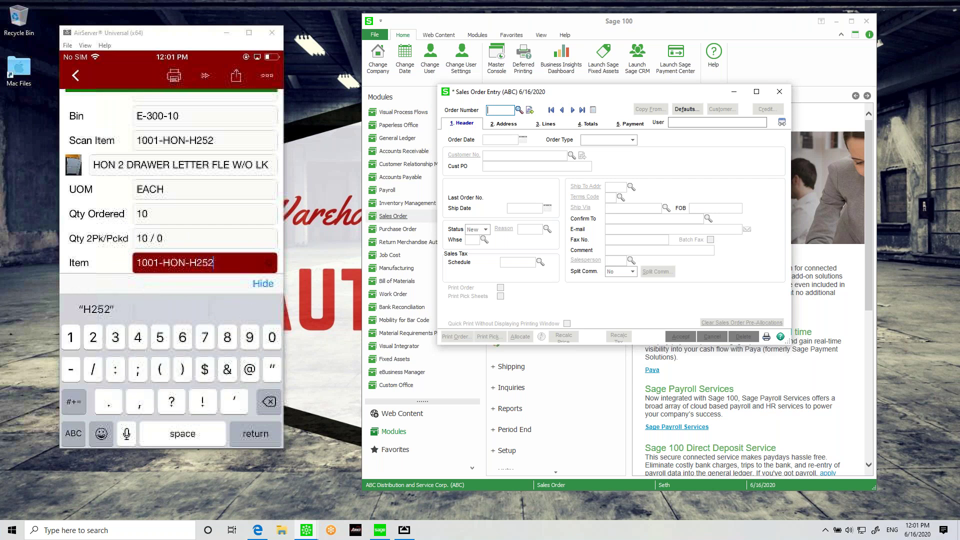
key("Return")
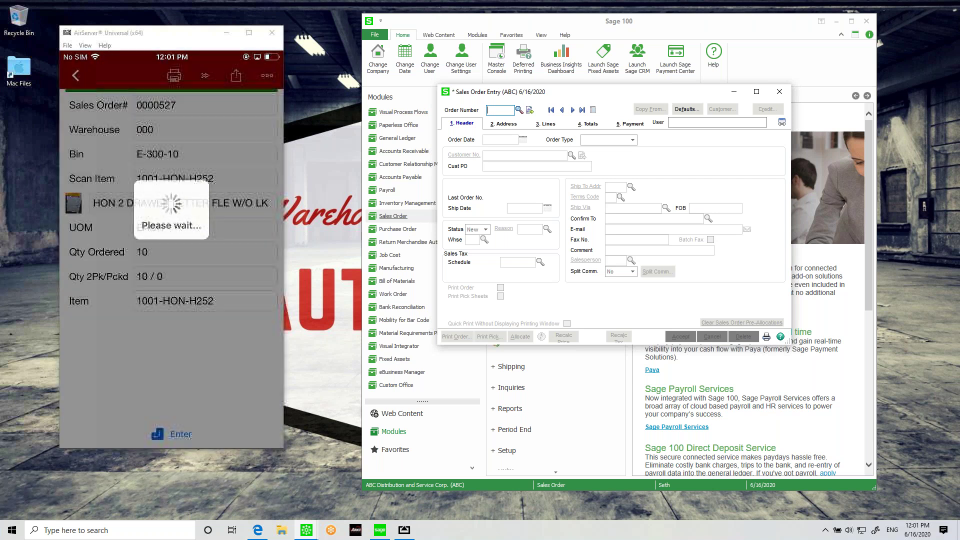
Step: Record a picked quantity of 10 and send the collected pick data for import
type("10")
key("Return")
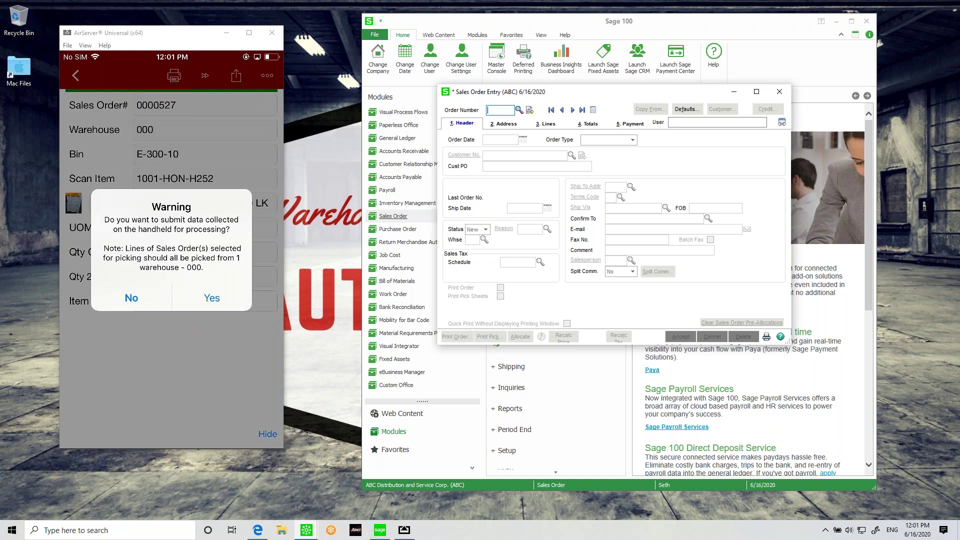
left_click(212, 298)
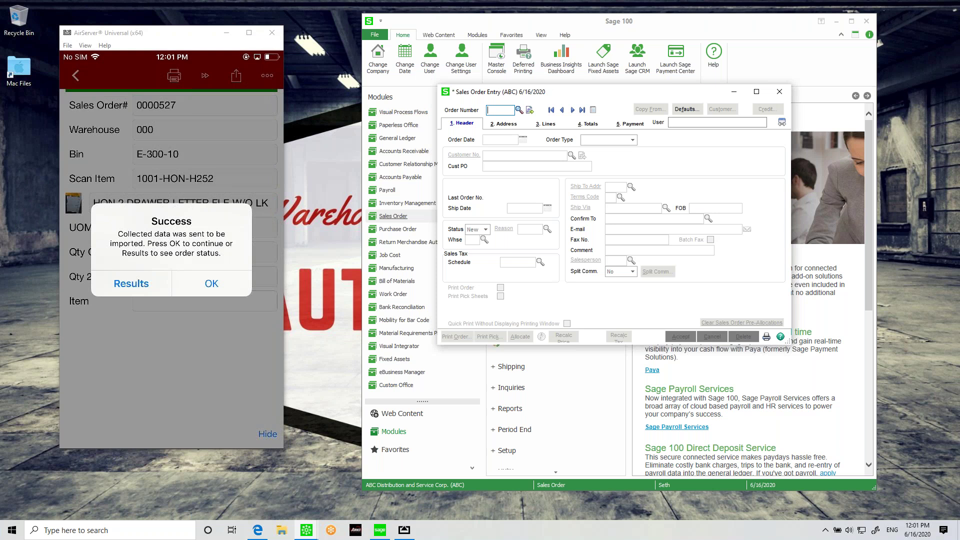
left_click(211, 283)
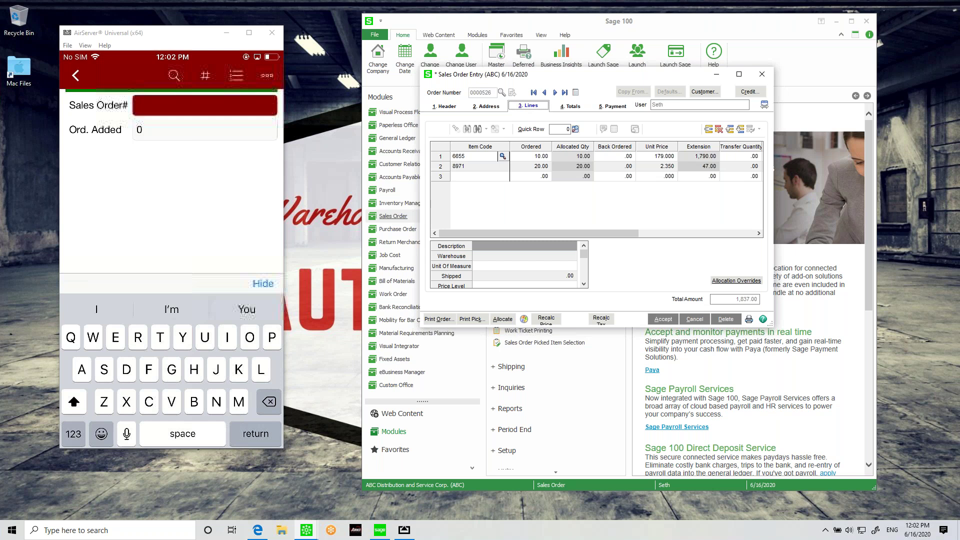
Step: Save sales order 0000526 and close Sales Order Entry
left_click_drag(510, 77, 497, 76)
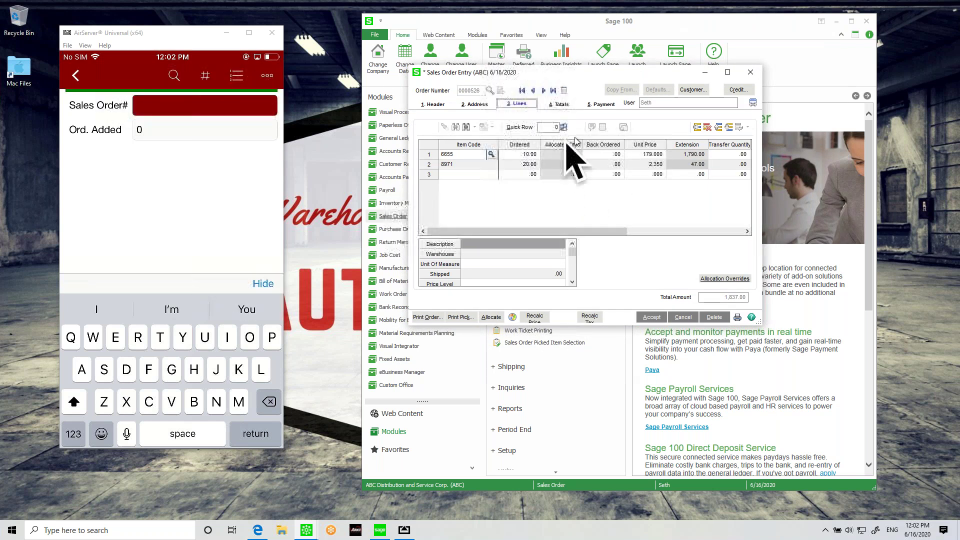
left_click(650, 318)
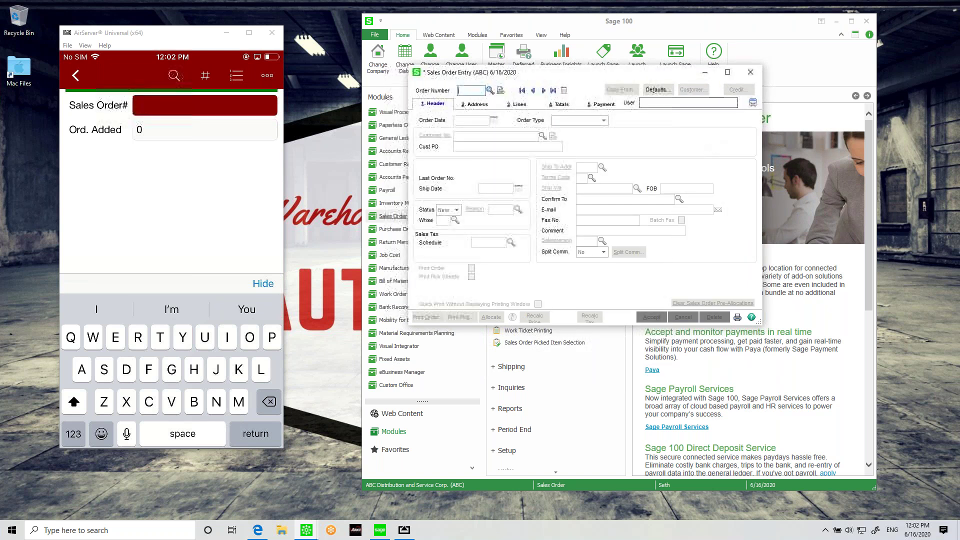
left_click(750, 72)
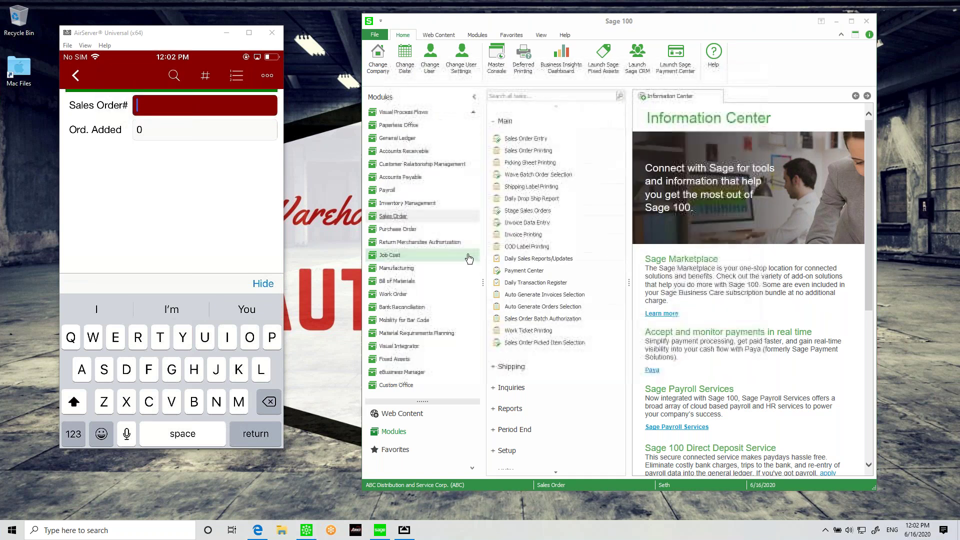
Step: Search tasks for 'multi' and open Scanco Multi-bin Warehouse Mgmt Options
left_click(529, 97)
type("multi")
key("Return")
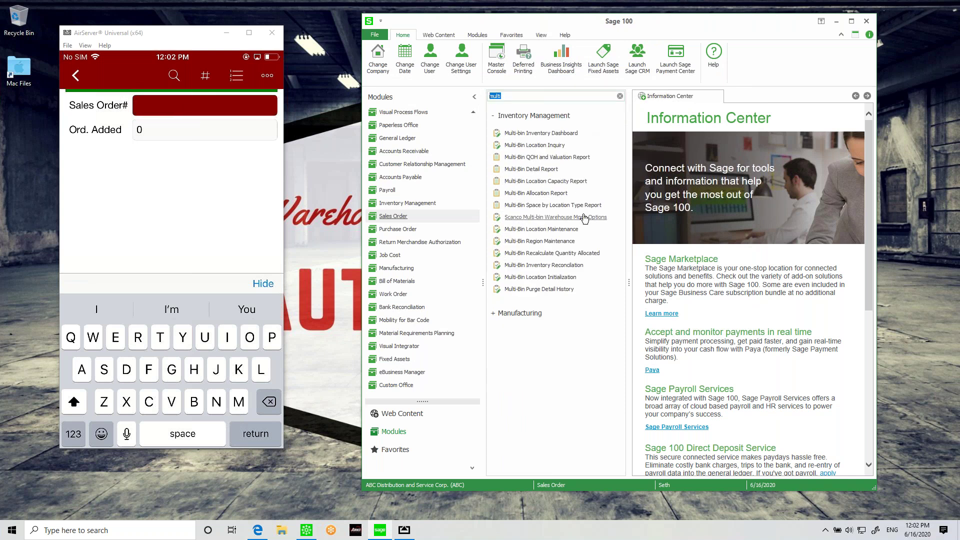
left_click(581, 217)
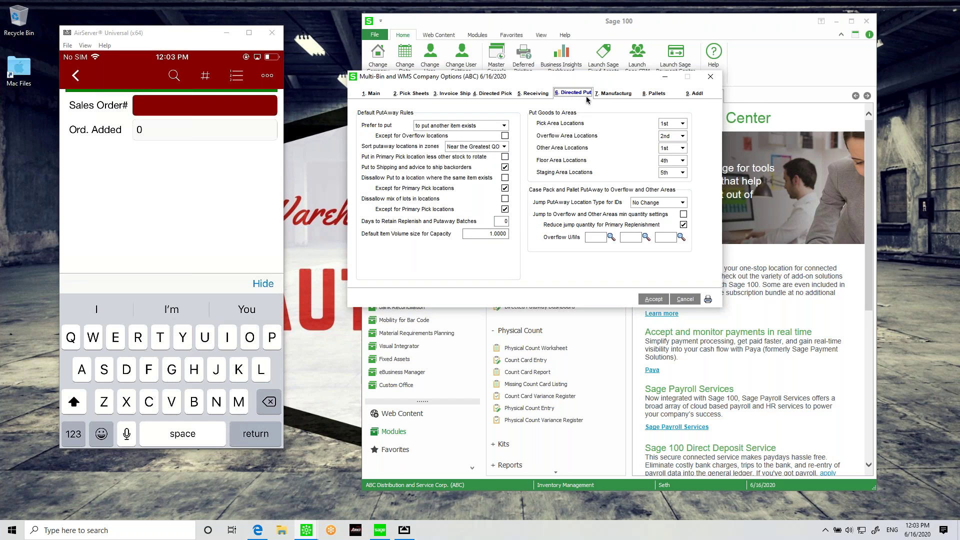
Step: Review the Directed Pick tab's Lot Serial Items choices, such as Receipt Date Fifo, without changing them
left_click(482, 95)
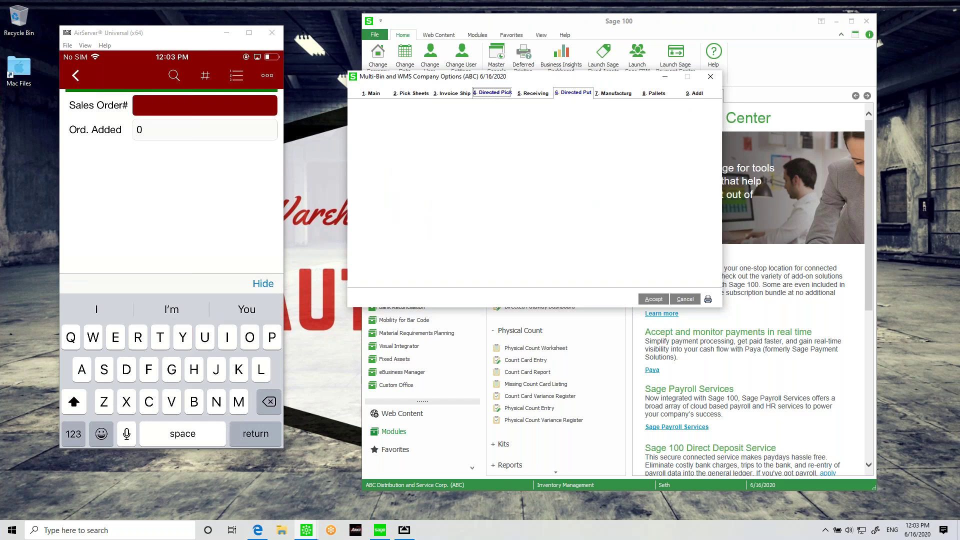
left_click(632, 158)
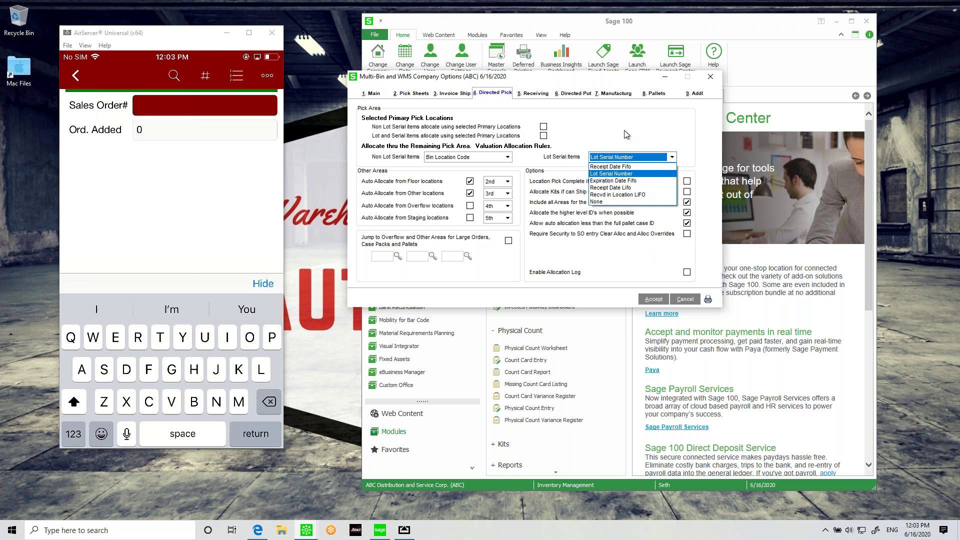
left_click(600, 137)
Step: Cancel the Multi-Bin and WMS Company Options without saving changes
left_click(689, 303)
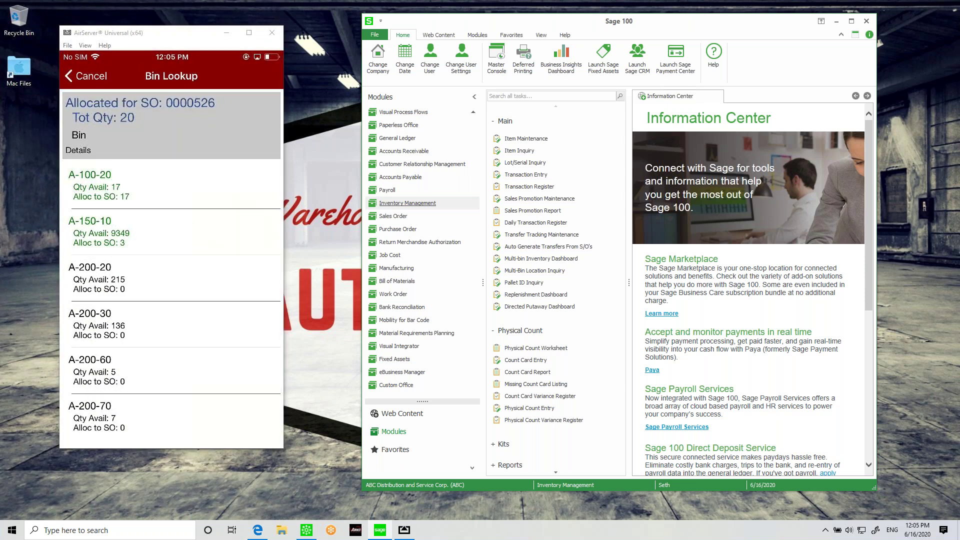
Step: Assign bin A-100-20 (lot JAN10) to item 8971's invoicing line
left_click(99, 185)
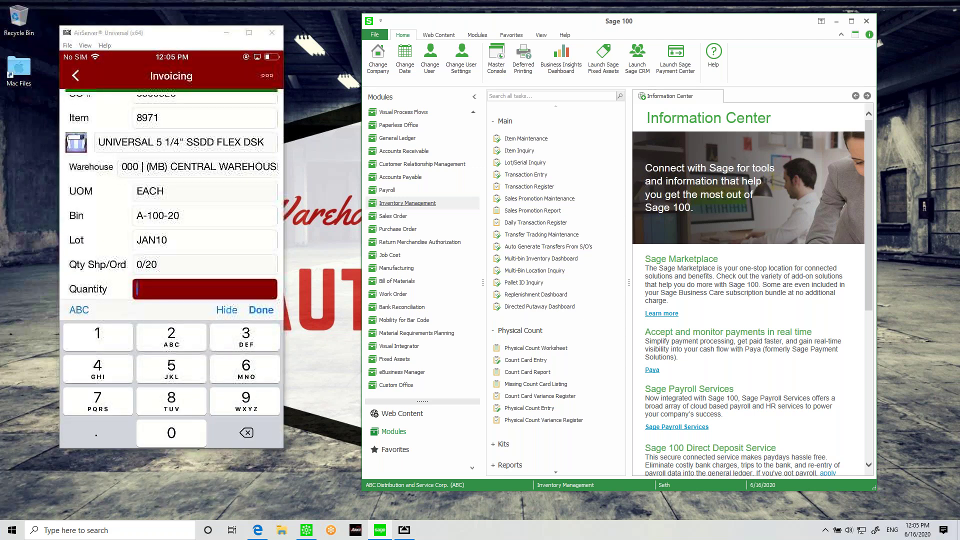
Step: Set the quantity from bin A-100-20 to 17 for item 8971
type("20")
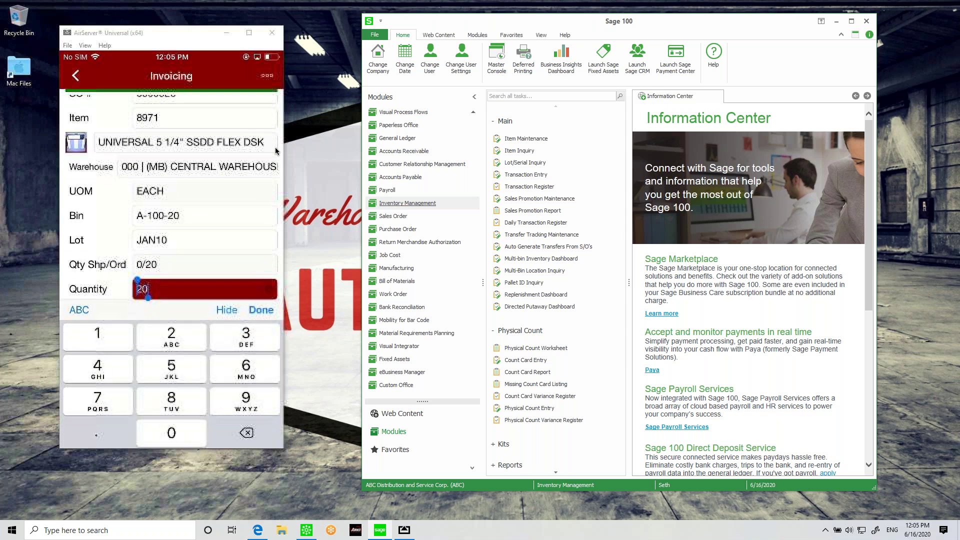
key("BackSpace")
type("17")
key("Return")
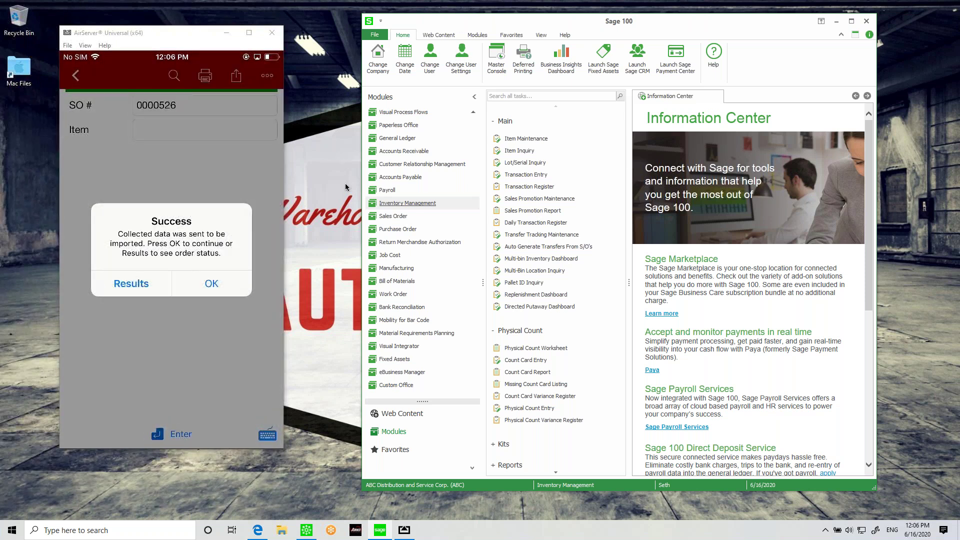
Step: Open invoice 0100244 in S/O Invoice Data Entry
left_click(406, 217)
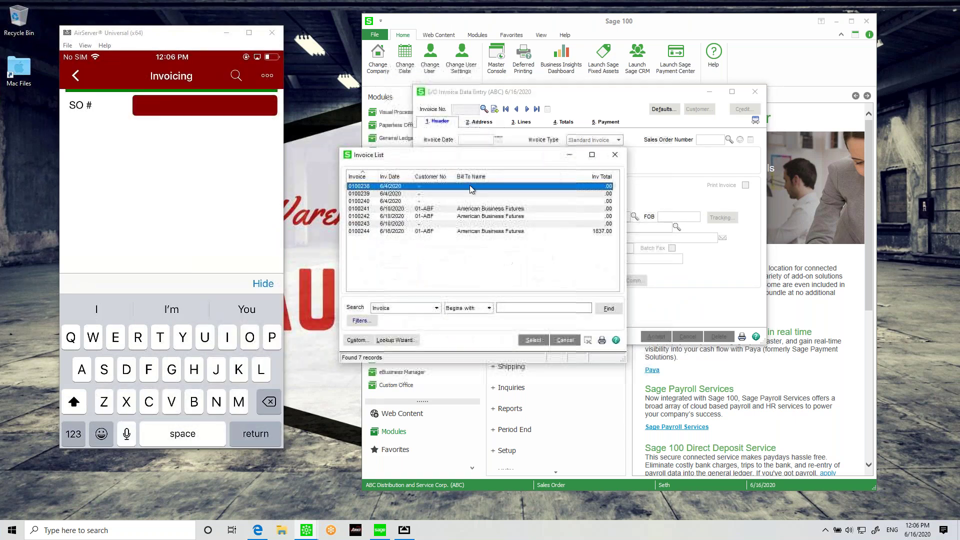
double_click(395, 232)
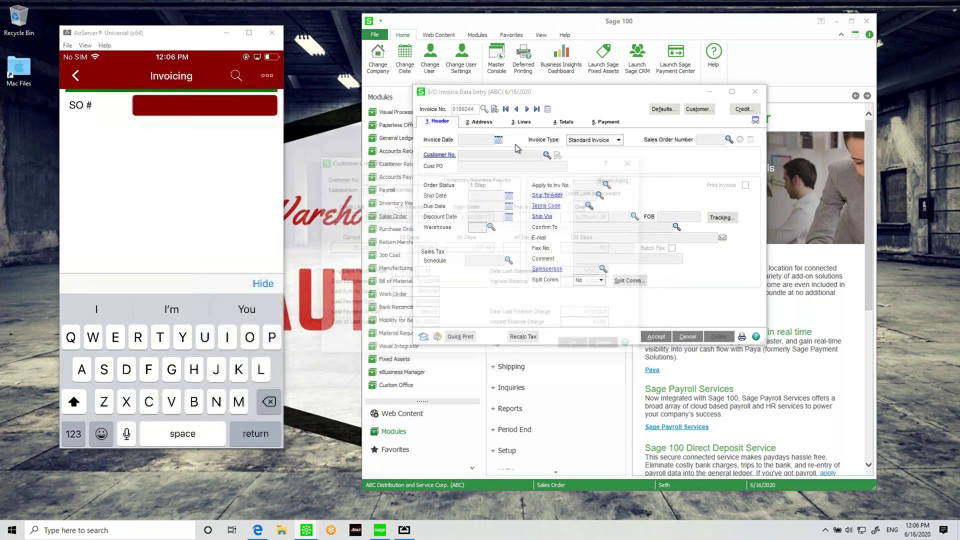
key("Return")
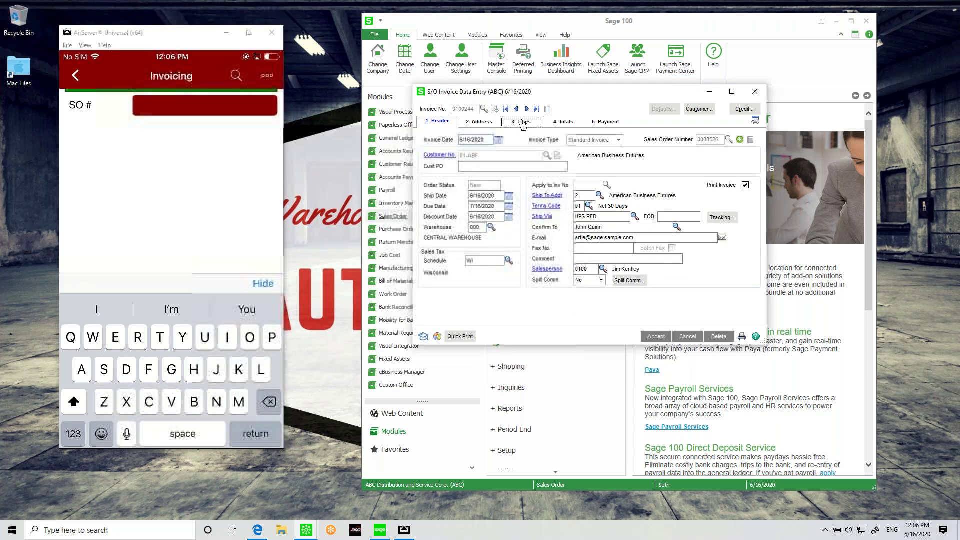
Step: Show item 8971's Multi-Bin Distribution on the invoice Lines tab
left_click(520, 122)
left_click(478, 175)
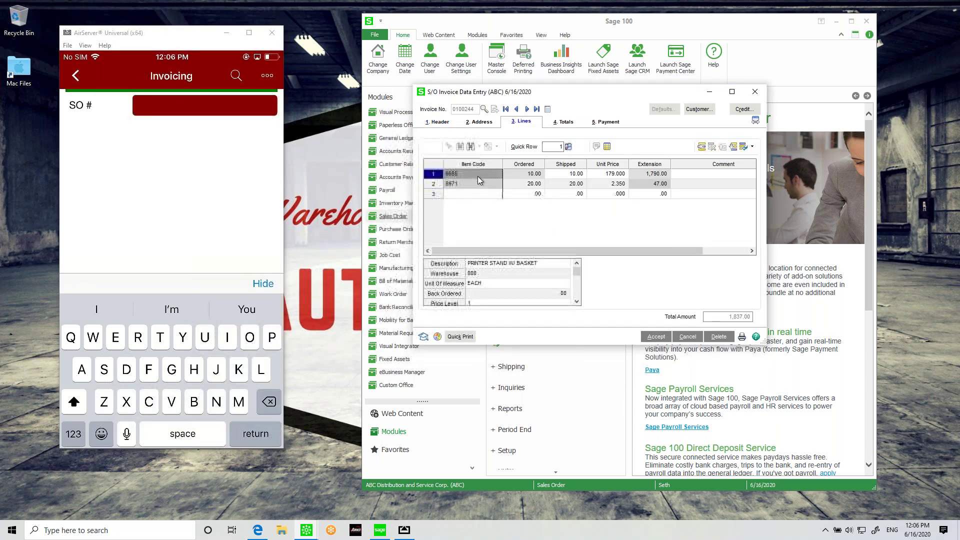
left_click(475, 183)
left_click(608, 147)
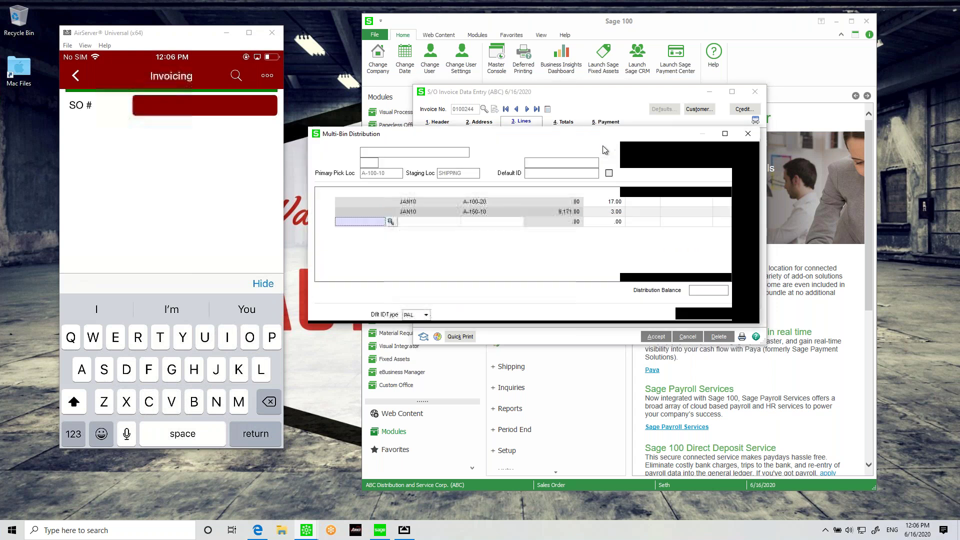
Step: Close the Multi-Bin Distribution for item 8971, returning to the invoice lines totalling 1,837.00
left_click(487, 201)
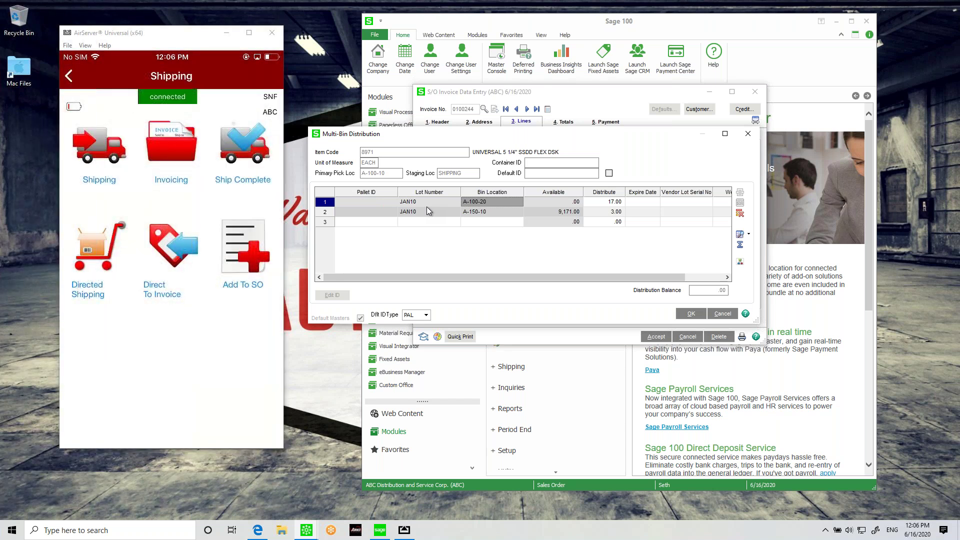
left_click(689, 314)
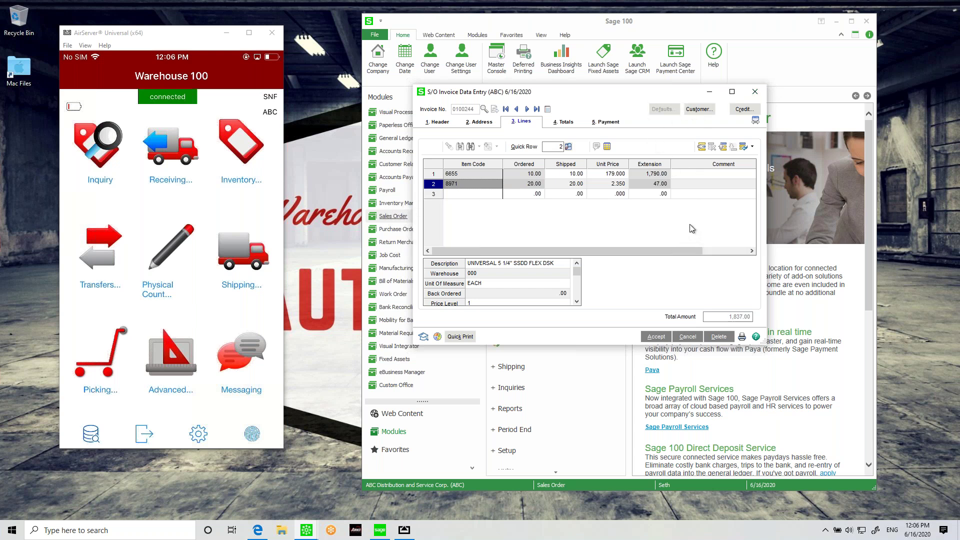
Step: Accept invoice 0100244 and close S/O Invoice Data Entry
left_click(665, 336)
left_click(755, 92)
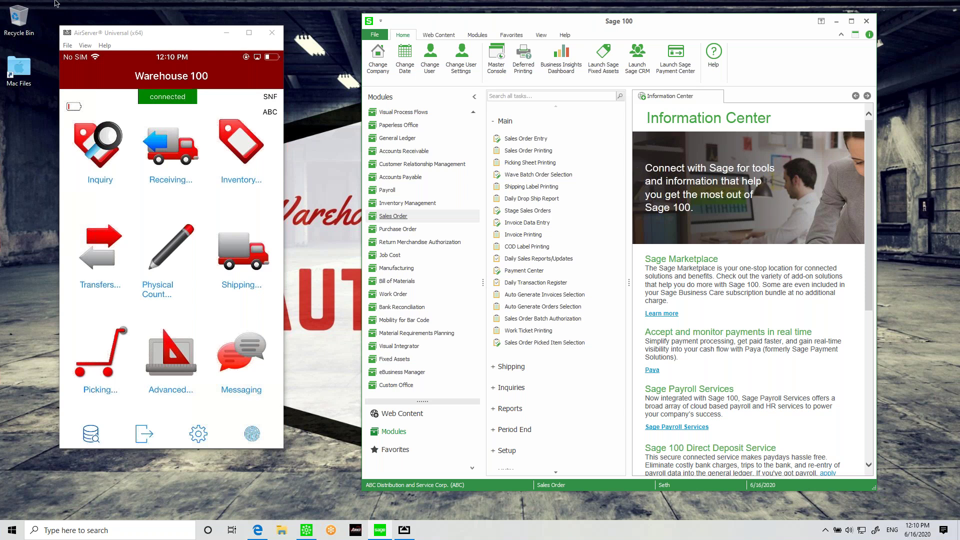
mouse_move(32, 4)
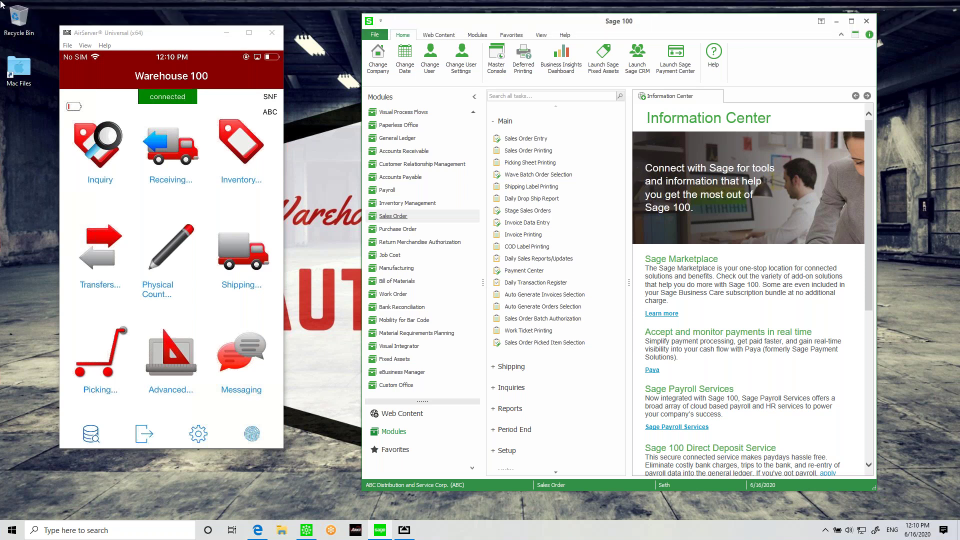